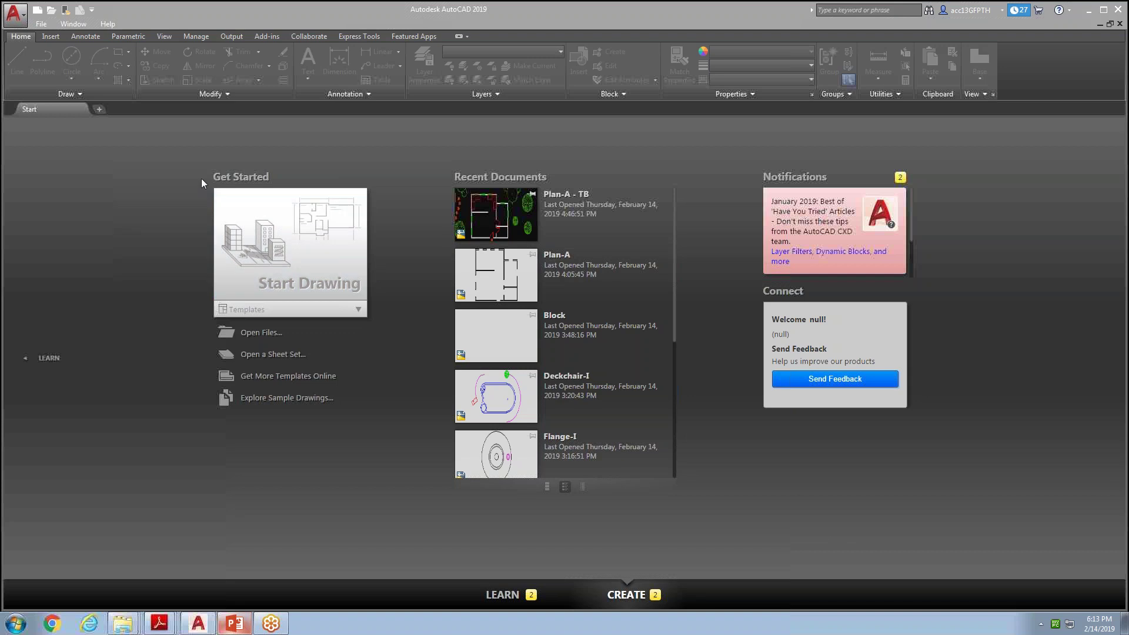
Create a new drawing from the "Floor Plan 2" template stored on the desktop.
left_click(24, 19)
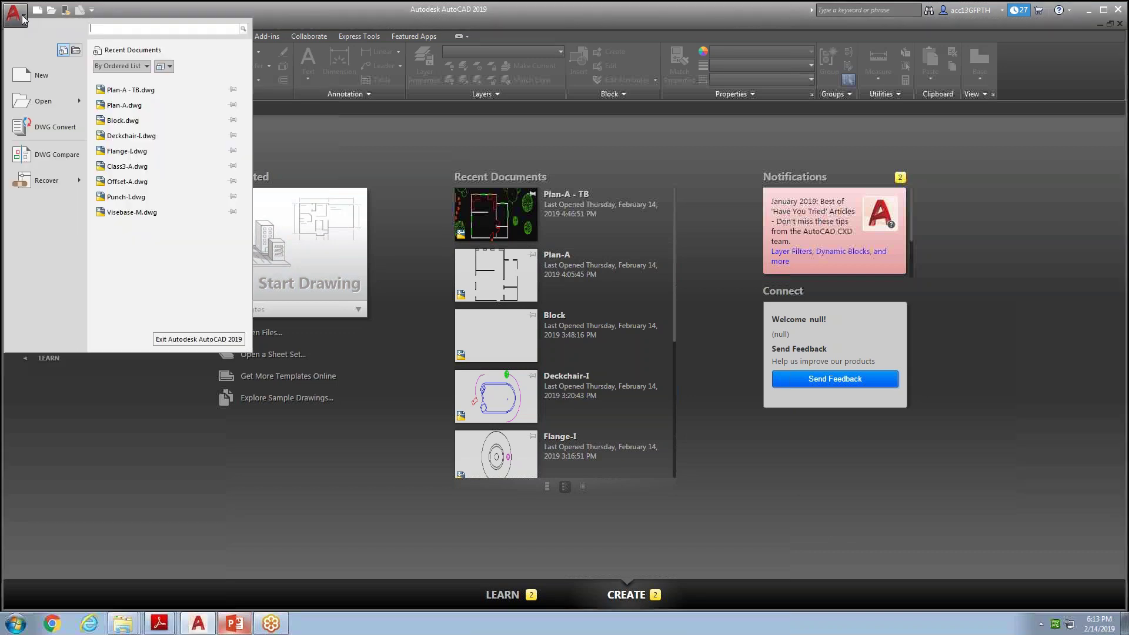
left_click(37, 73)
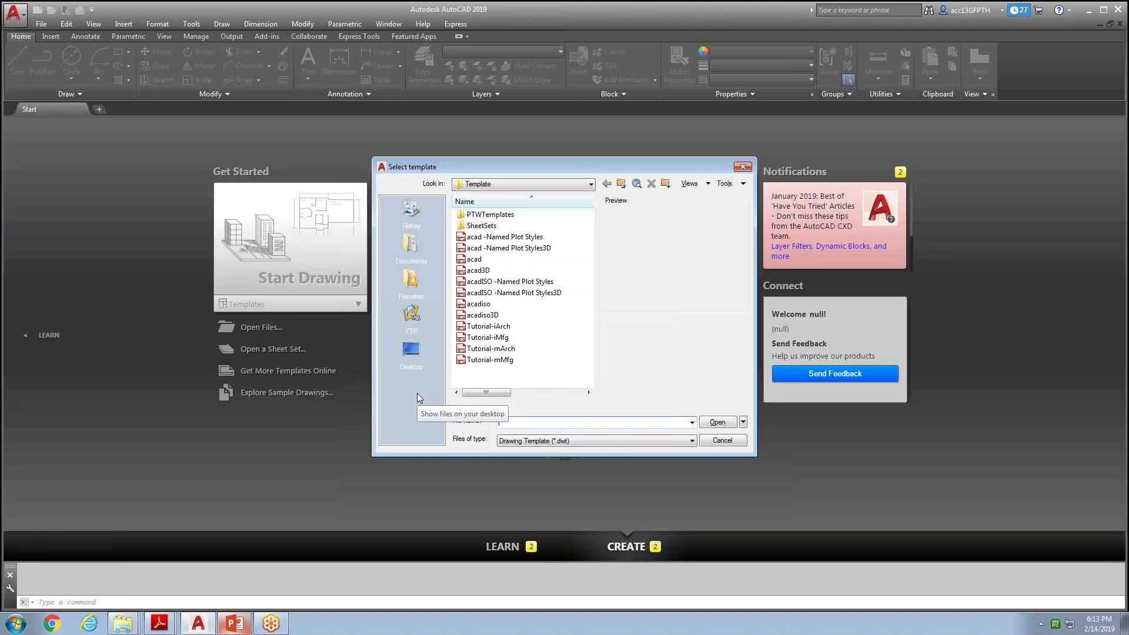
left_click(414, 356)
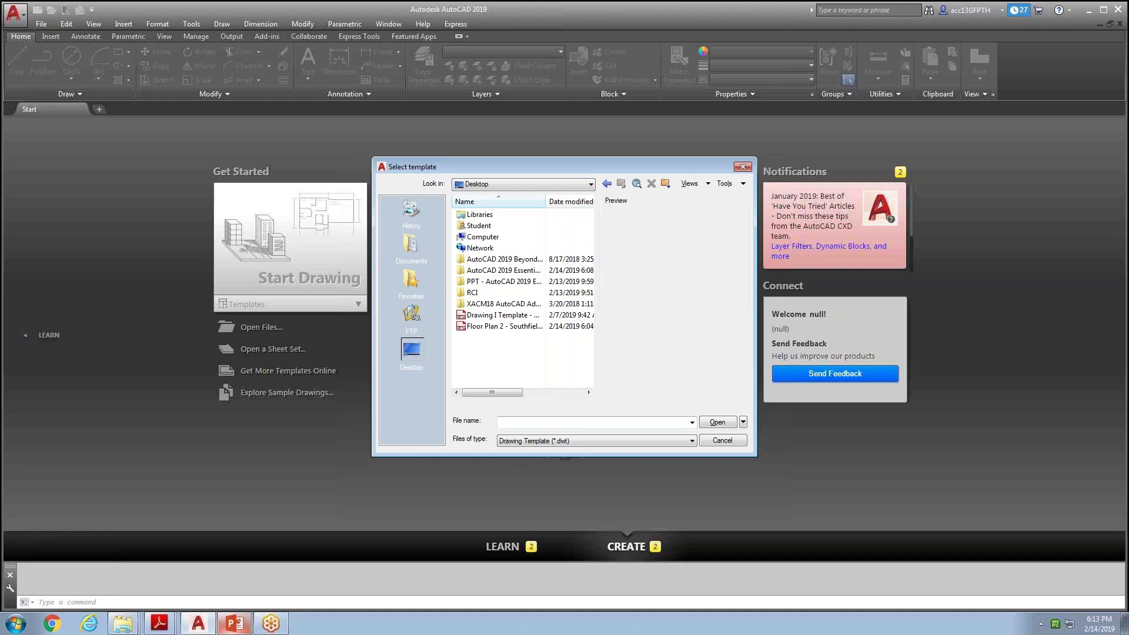
left_click(481, 327)
left_click(718, 423)
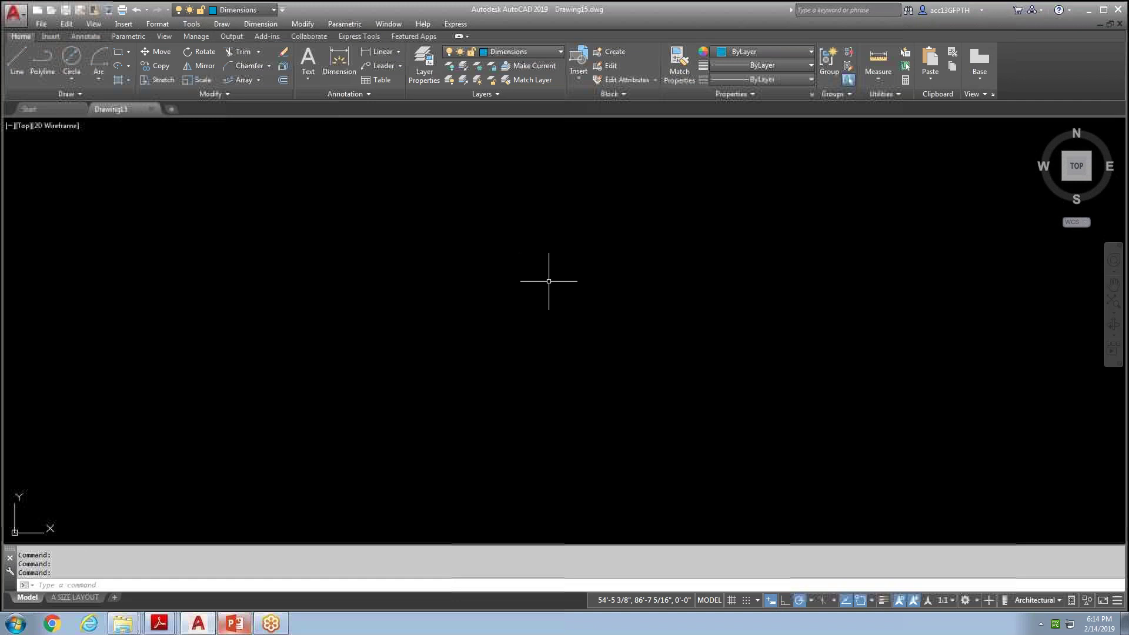
On the A-Walls layer, start the outer wall outline with a line 42' to the right, then 34' straight down.
left_click(560, 51)
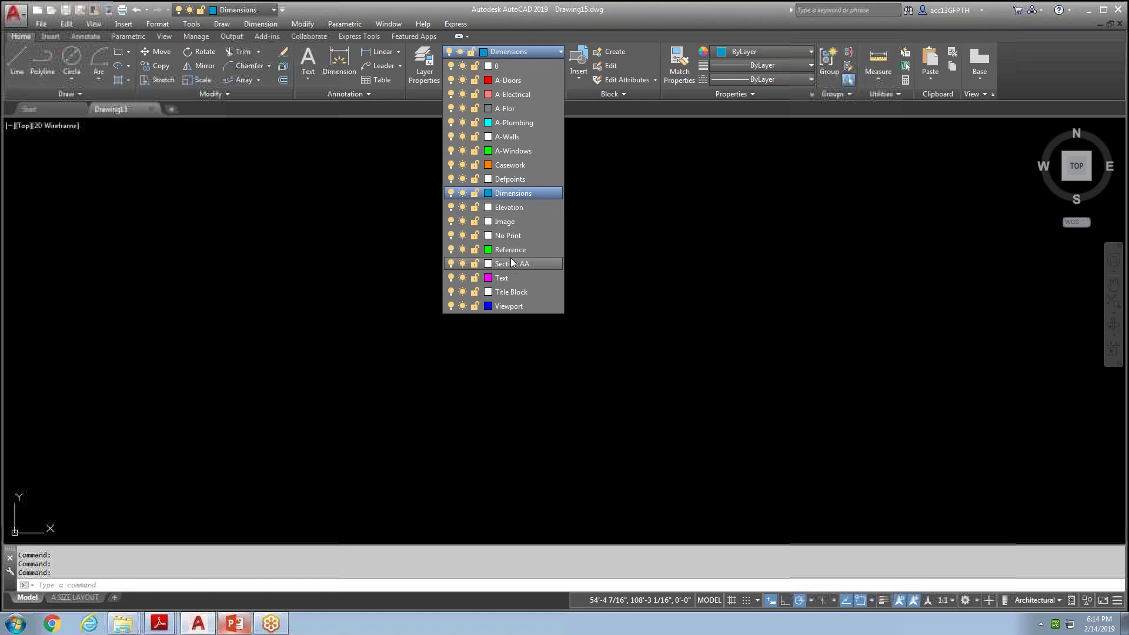
left_click(514, 136)
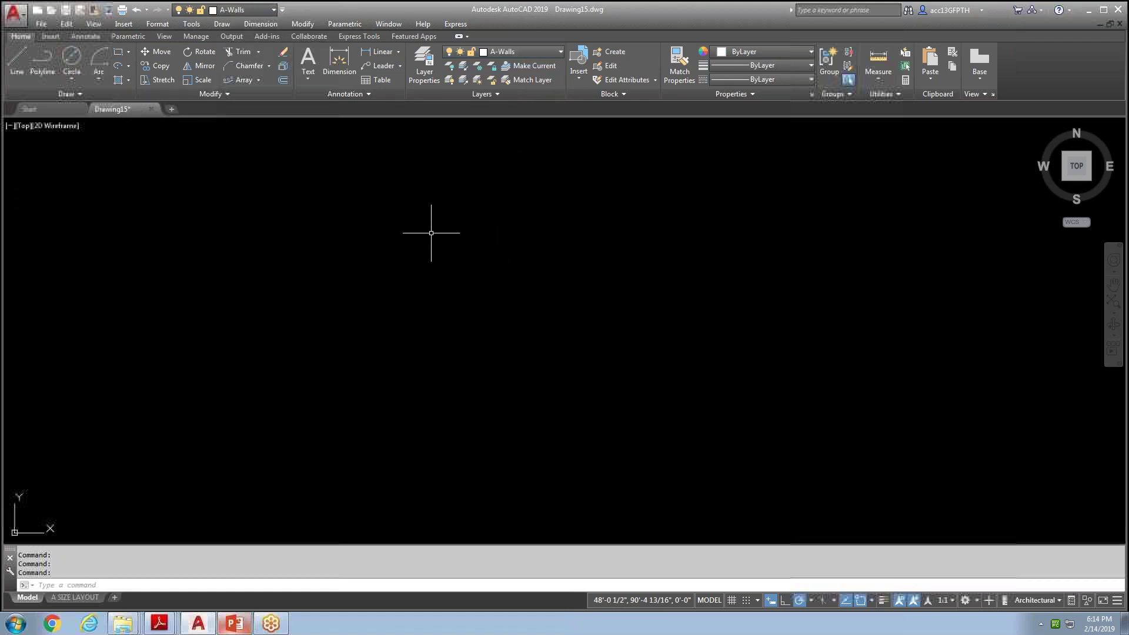
left_click(16, 65)
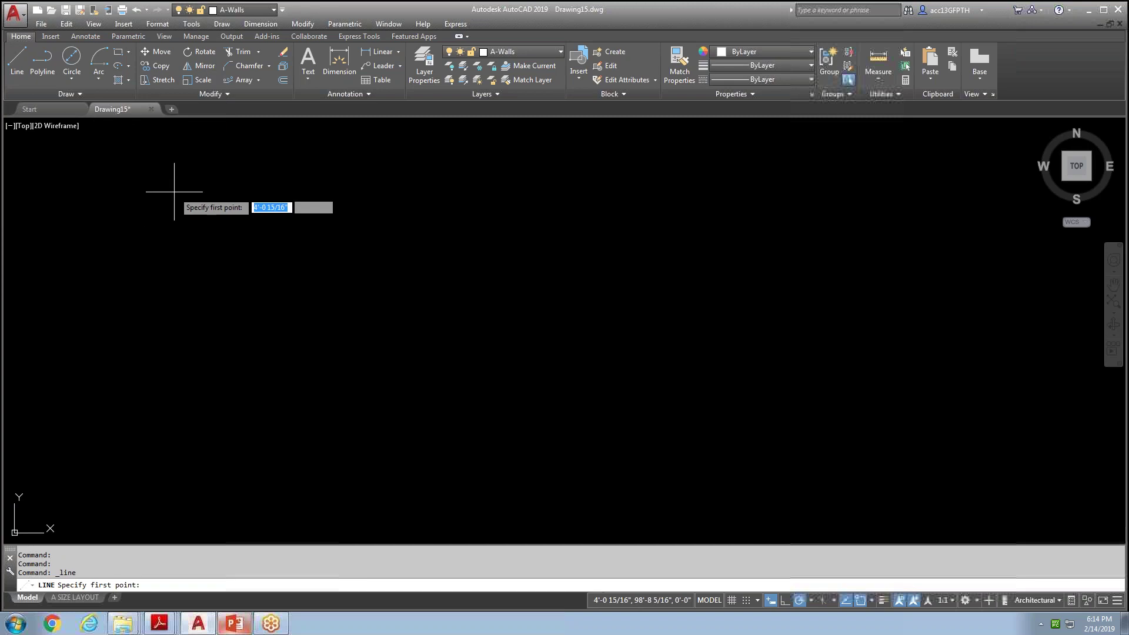
left_click(251, 223)
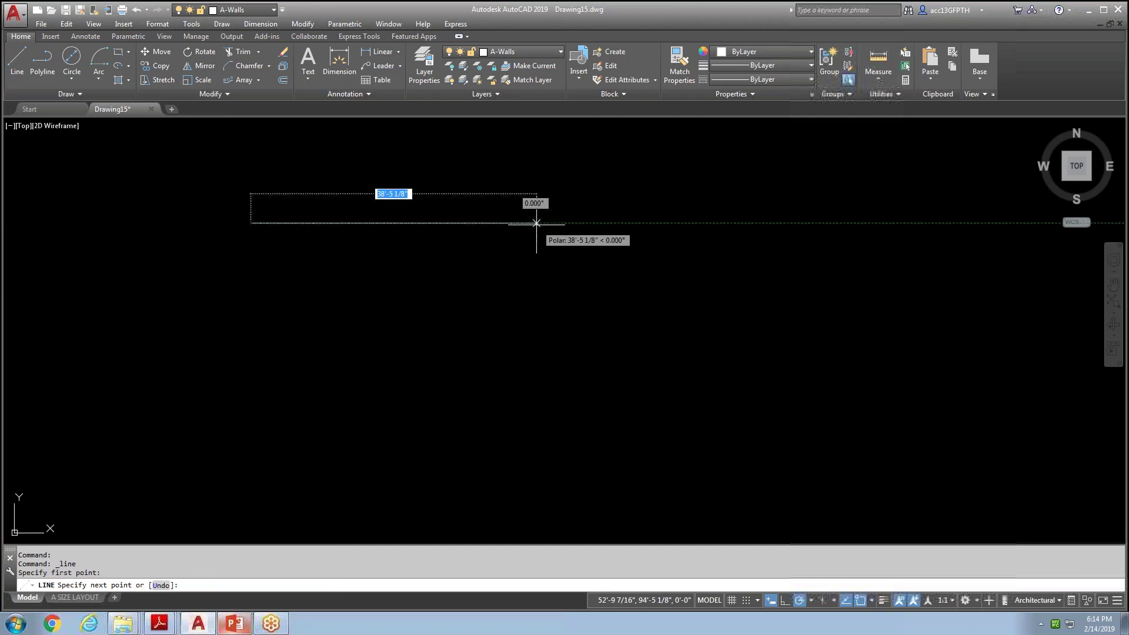
type("42")
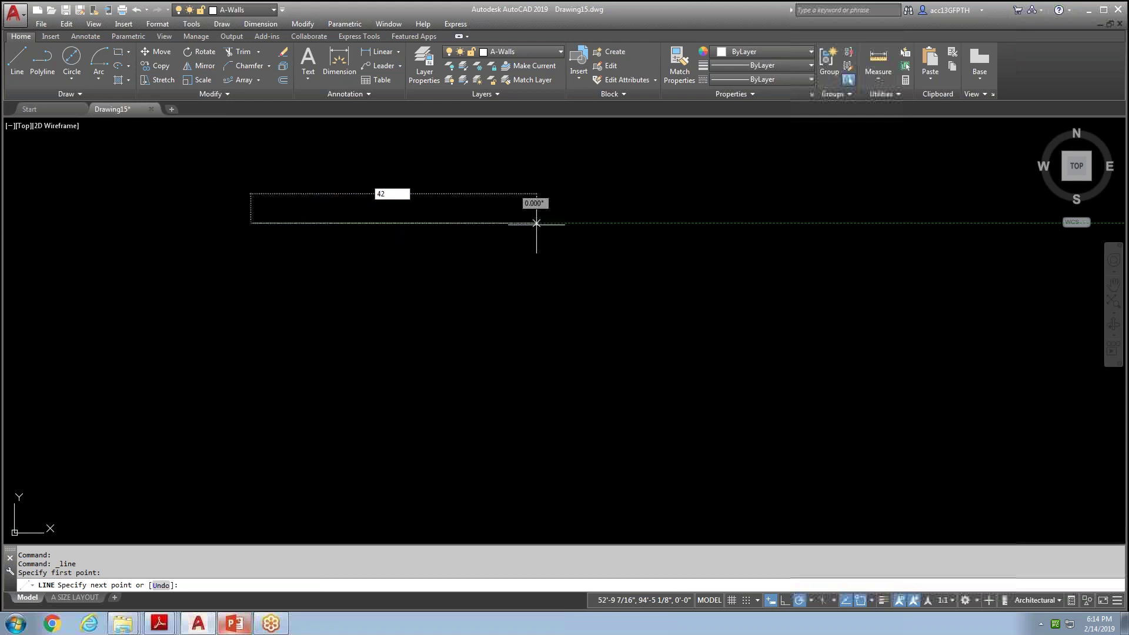
type("'")
key("Return")
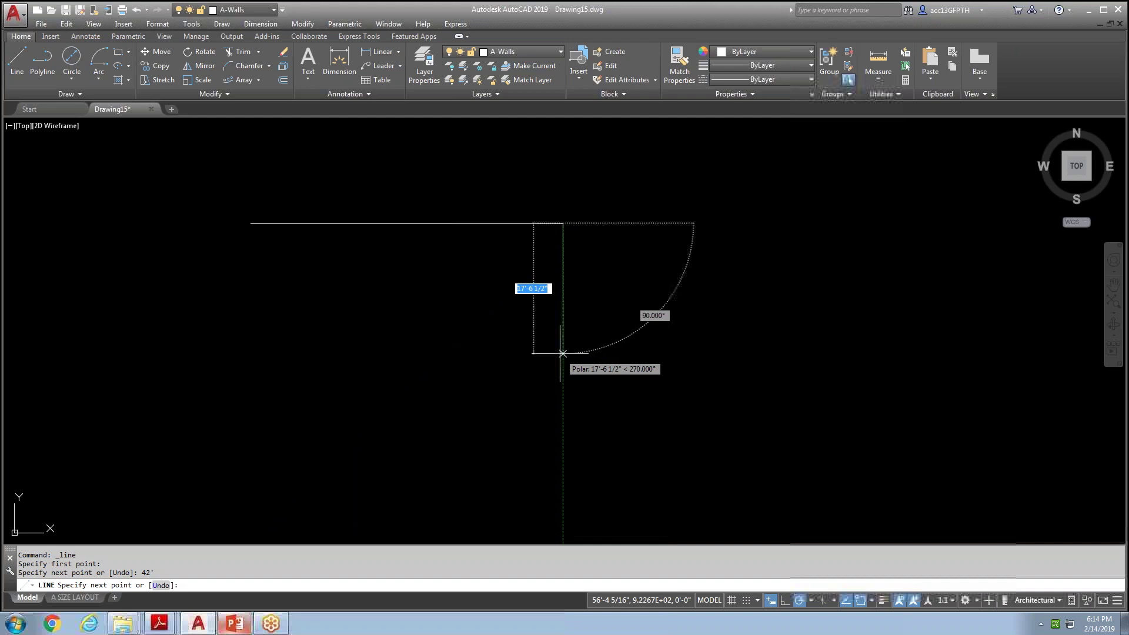
type("34'")
key("Return")
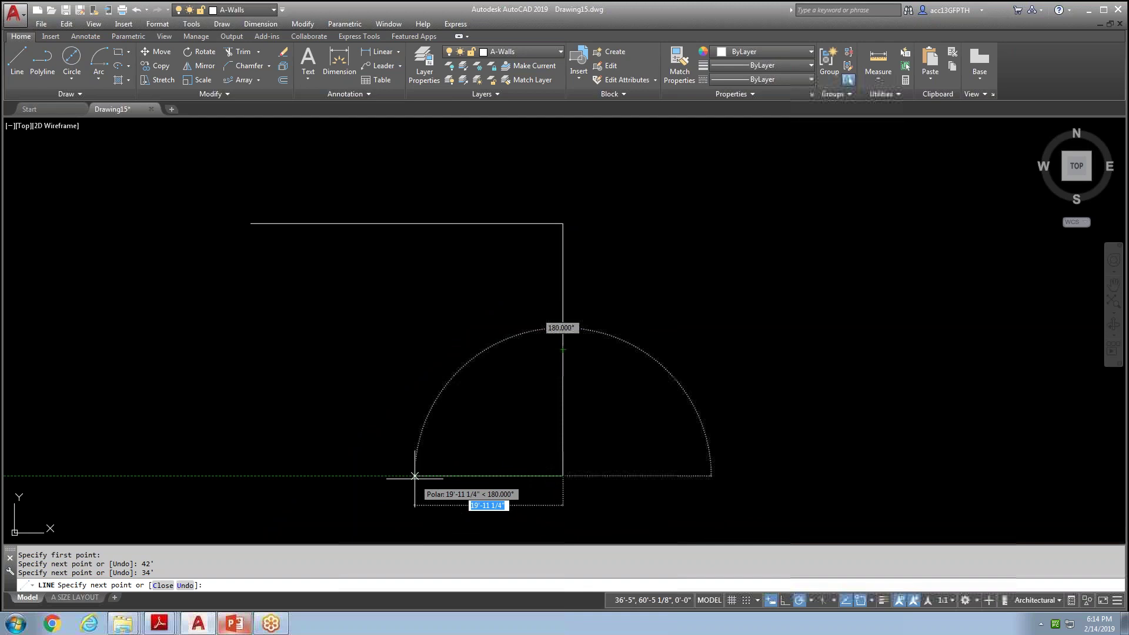
Continue the outline 14' left and 6'3" up, then left until it aligns vertically with the starting point.
type("14")
key("Return")
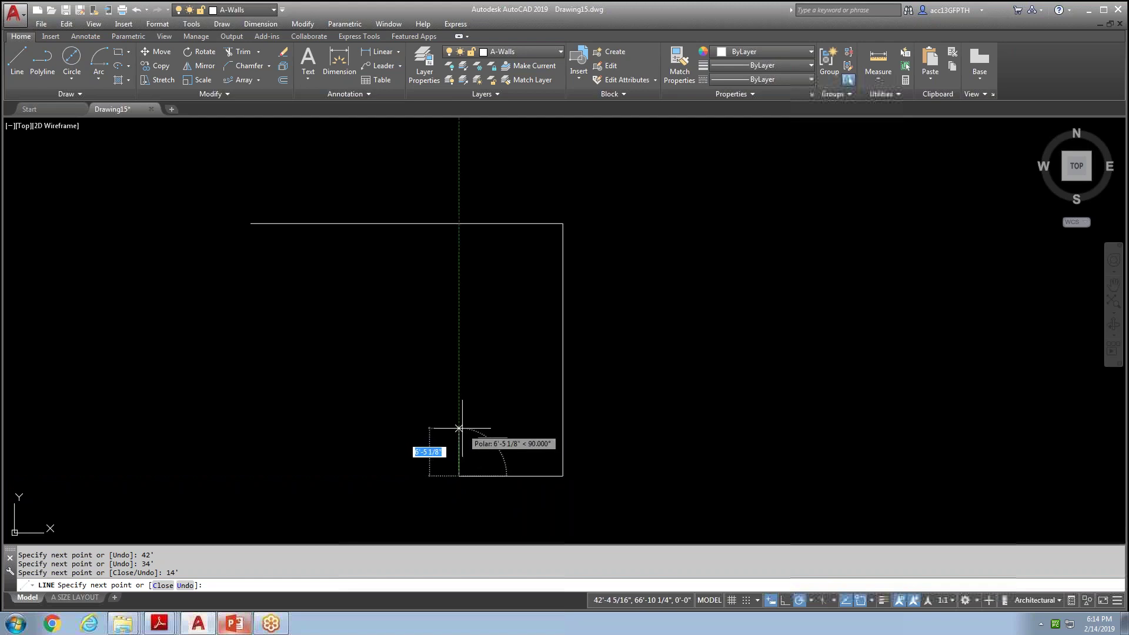
type("6'3")
key("Return")
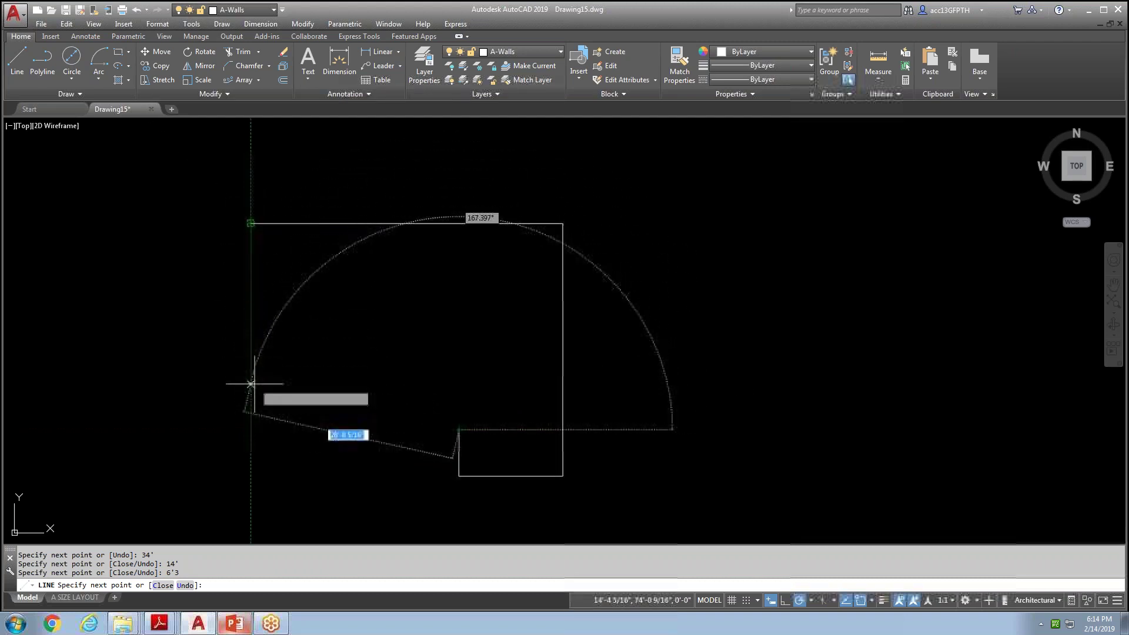
left_click(251, 429)
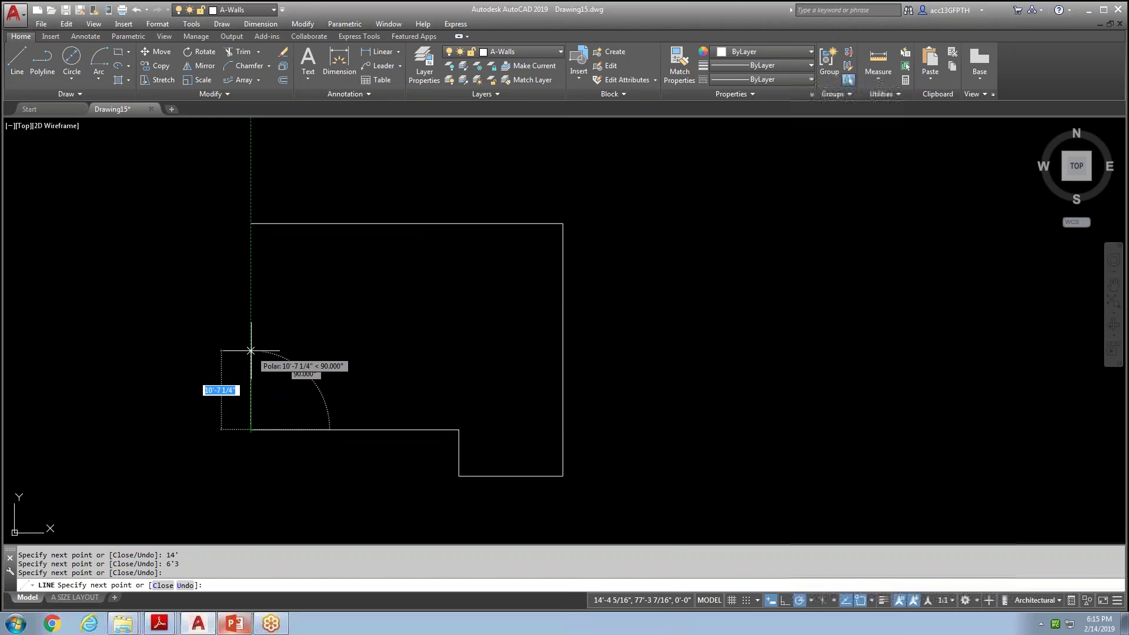
Complete the left wall with 17'5" up, a bump-out 2' deep and 4'8" high, and a final segment to the starting point.
type("17'5")
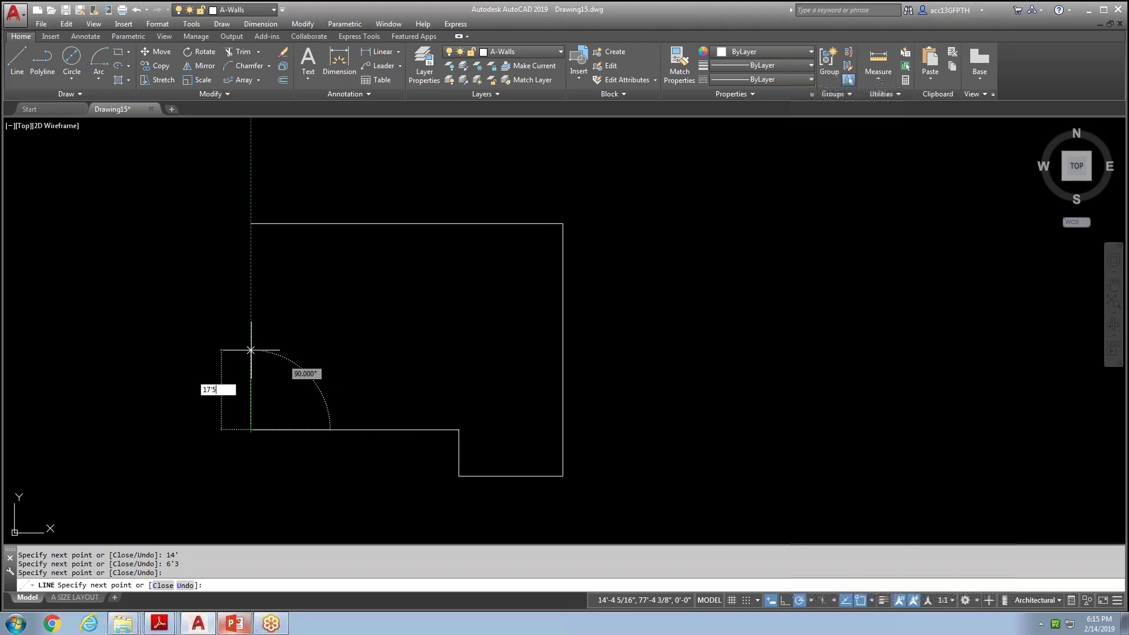
key("Return")
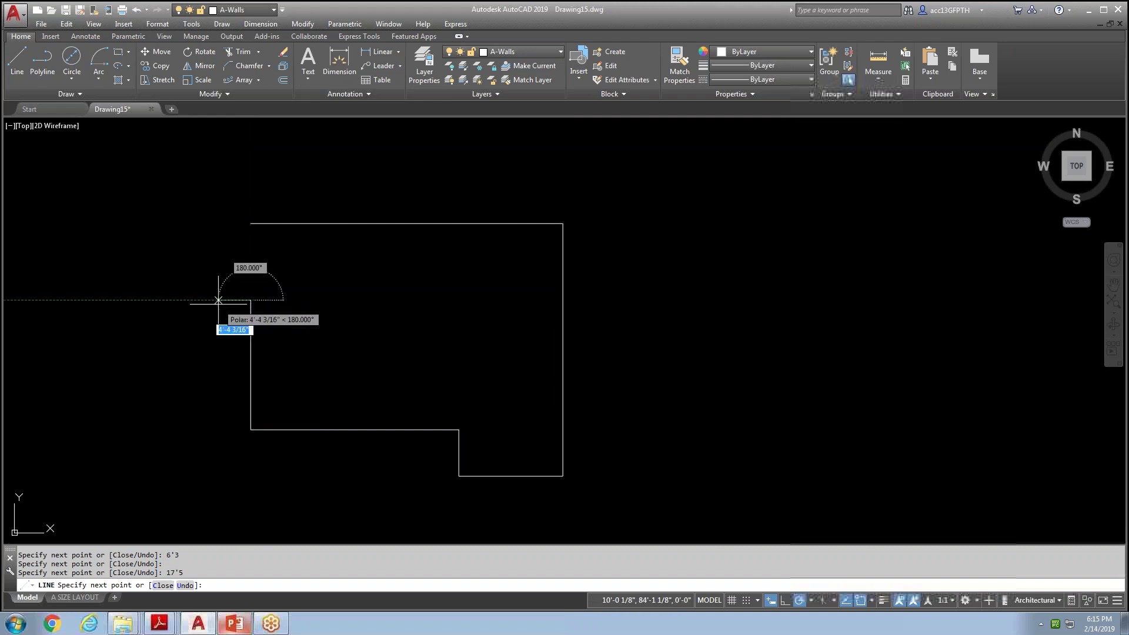
type("2'")
key("Return")
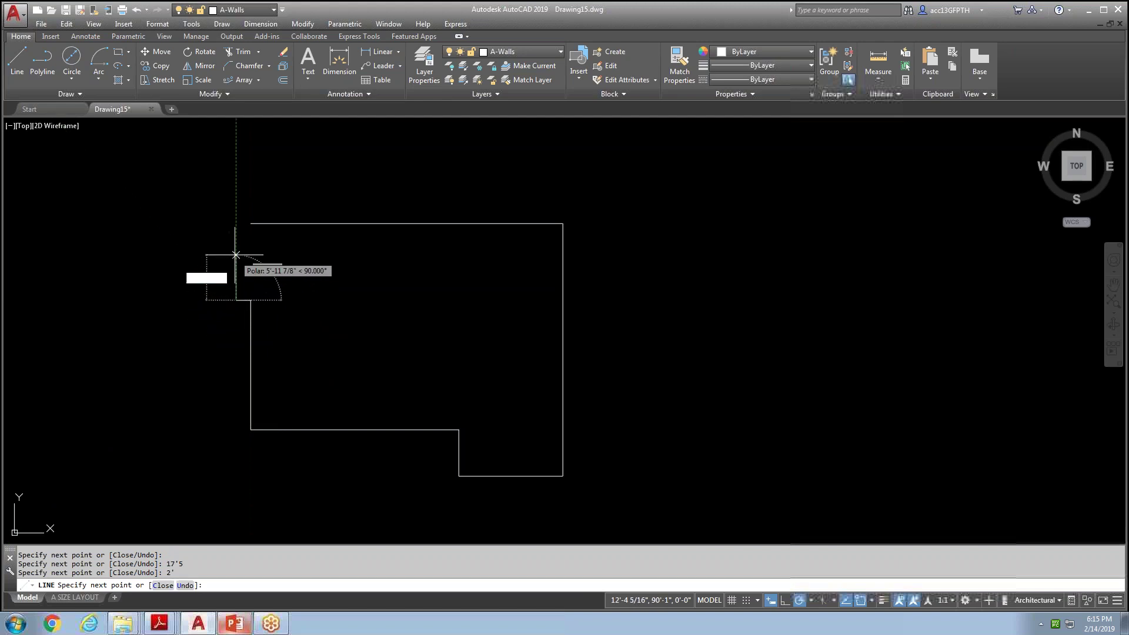
type("4'8")
key("Return")
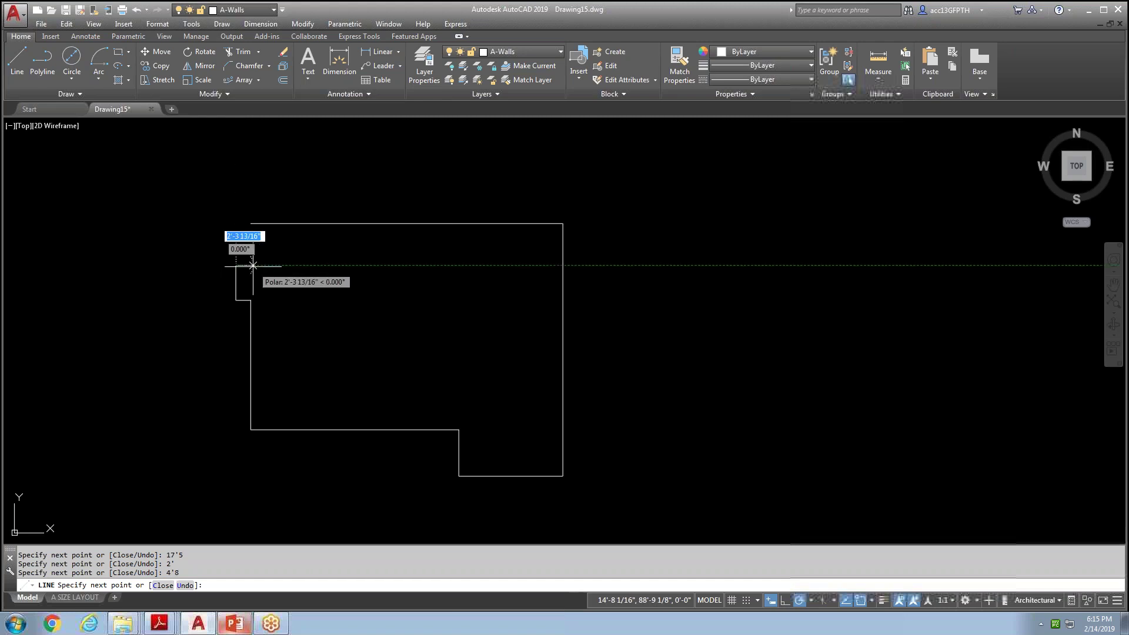
type("2'")
key("Return")
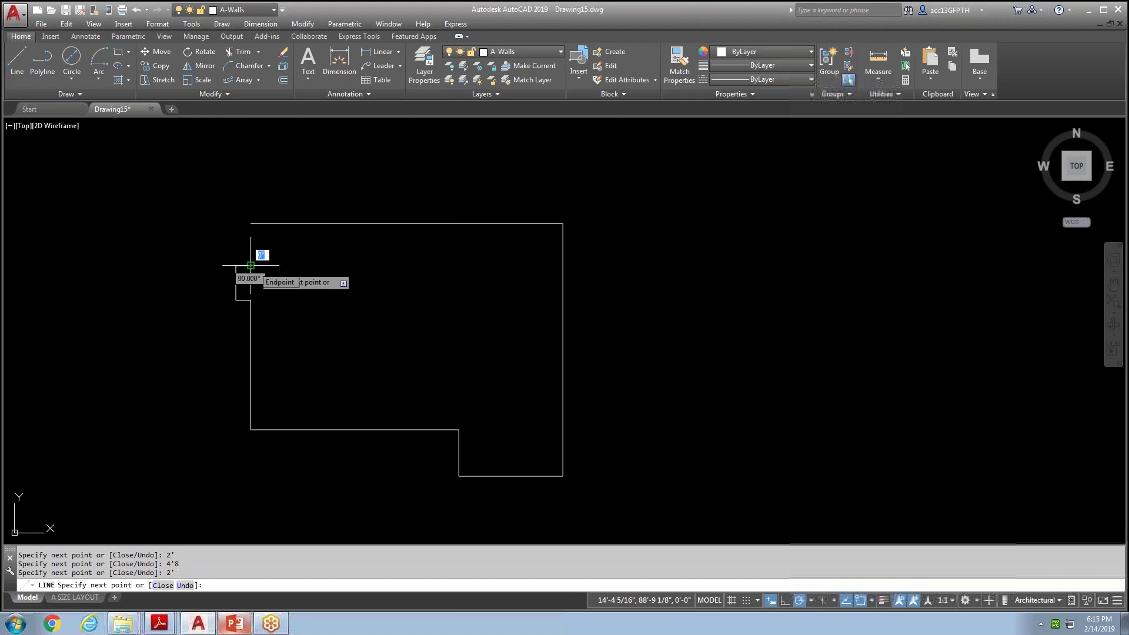
left_click(251, 224)
right_click(279, 237)
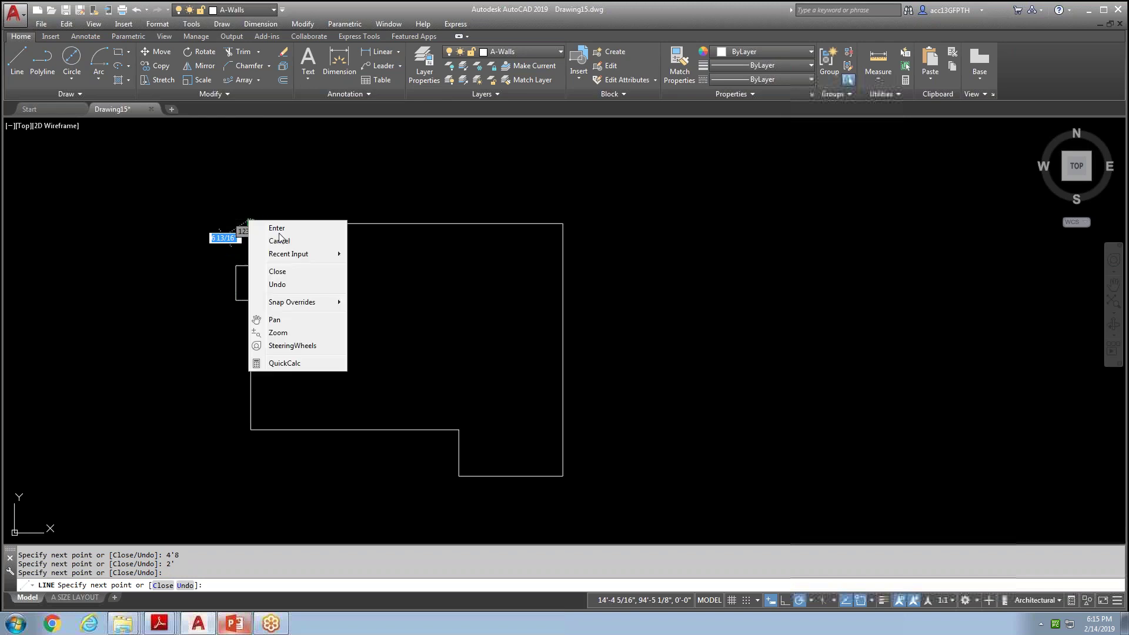
left_click(294, 229)
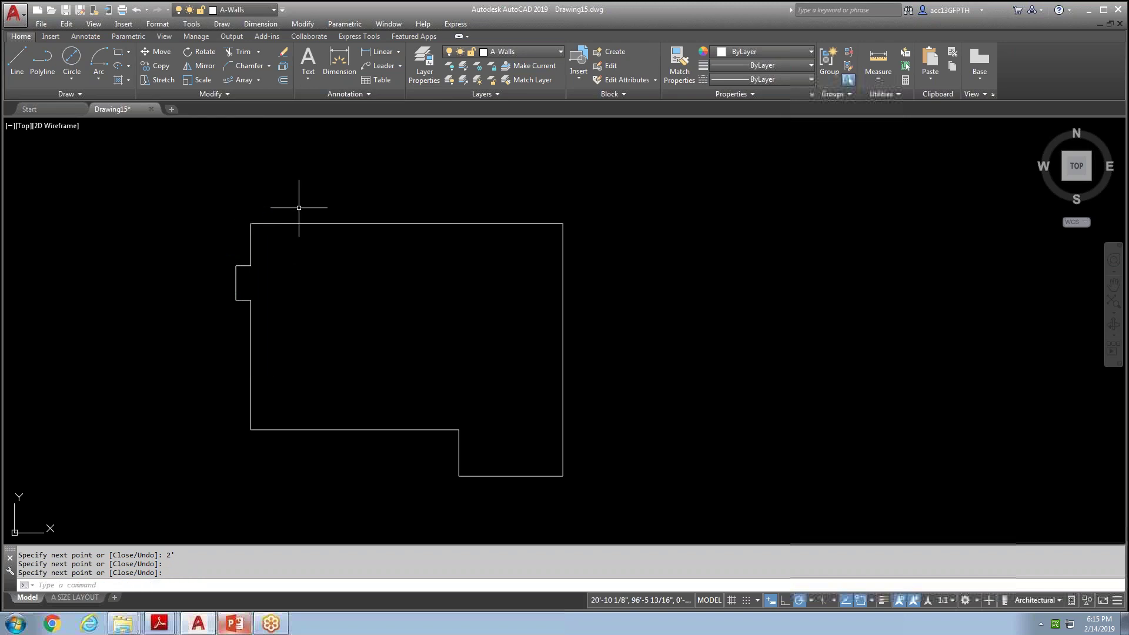
Join all the wall outline lines into a single polyline and check it by selecting it.
left_click(357, 224)
key("Escape")
left_click(624, 179)
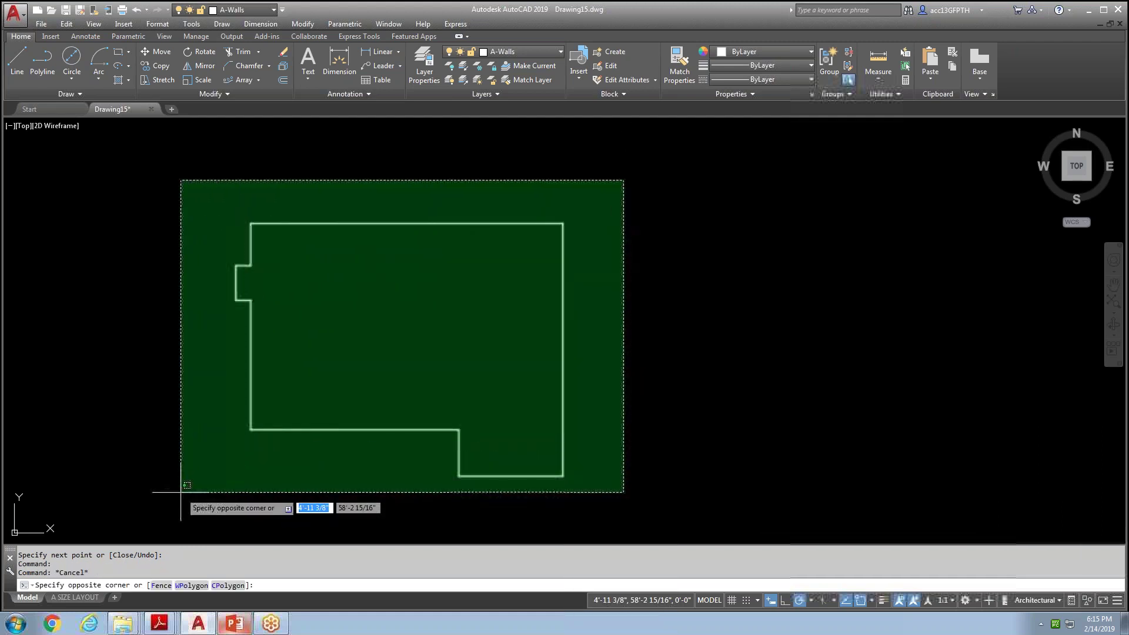
left_click(180, 492)
type("J")
key("Return")
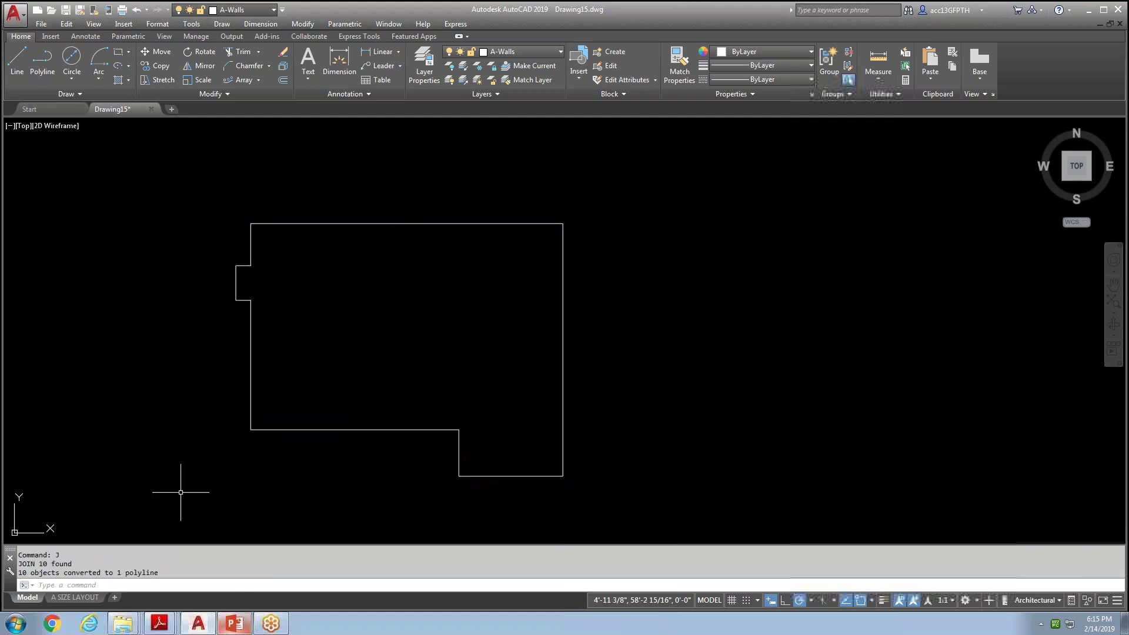
left_click(427, 224)
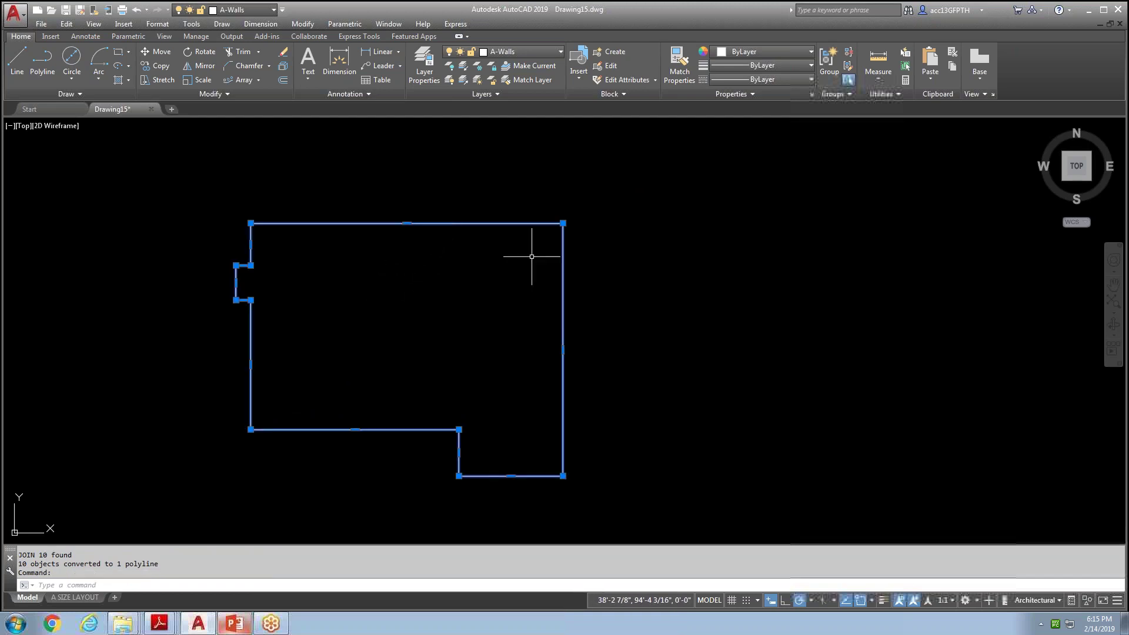
key("Escape")
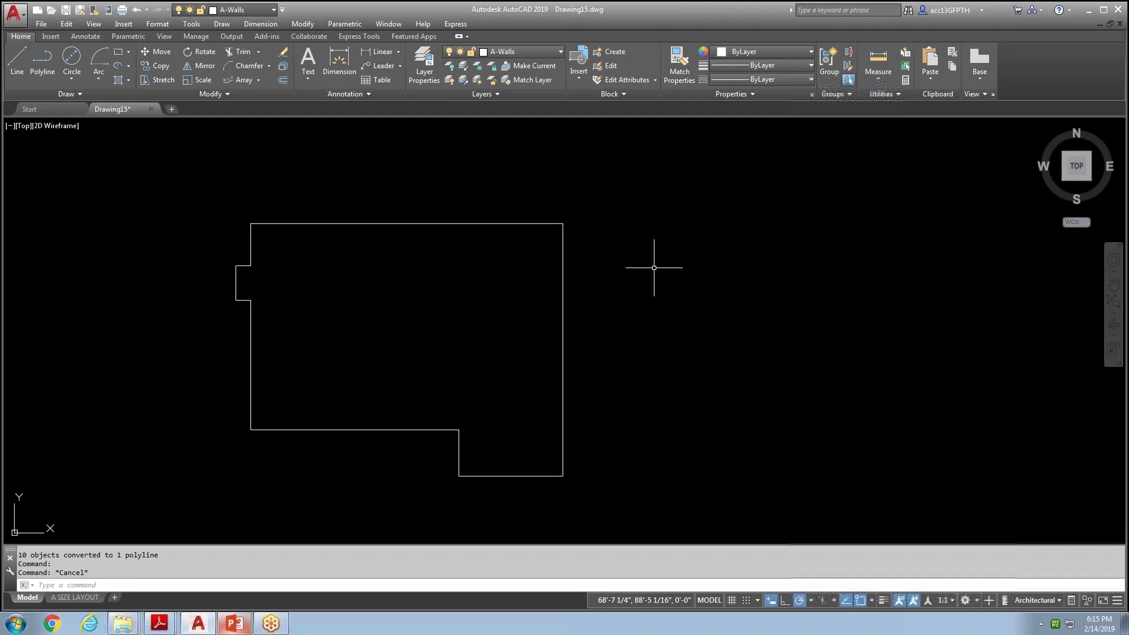
Offset the wall outline 5" to the inside to form the exterior wall thickness.
type("o")
key("Return")
type("5")
key("Return")
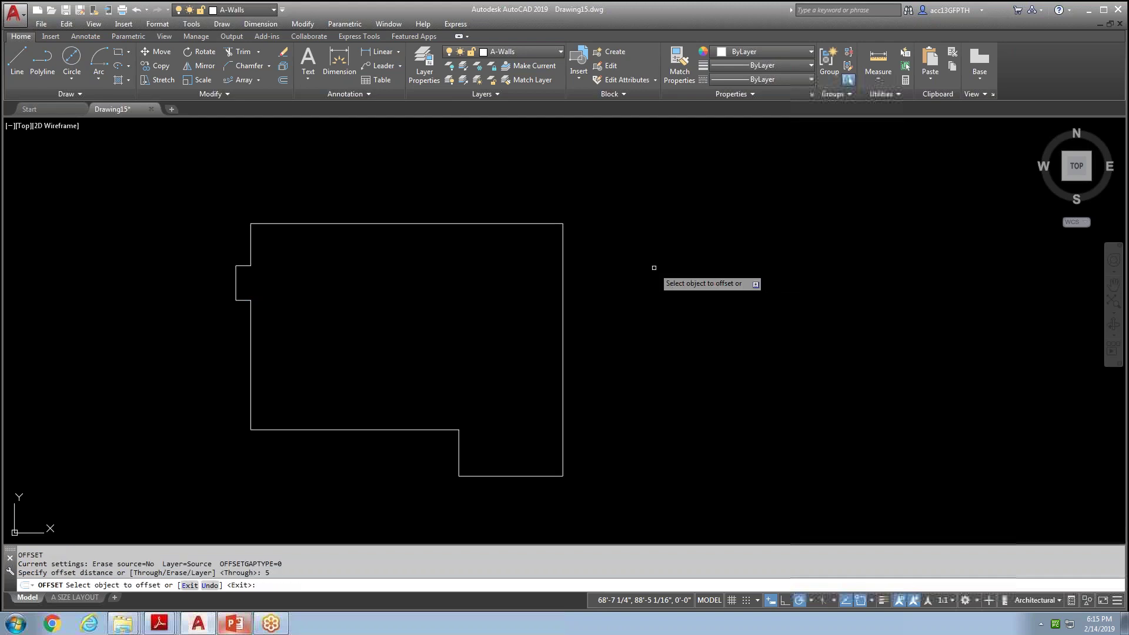
left_click(562, 302)
left_click(516, 301)
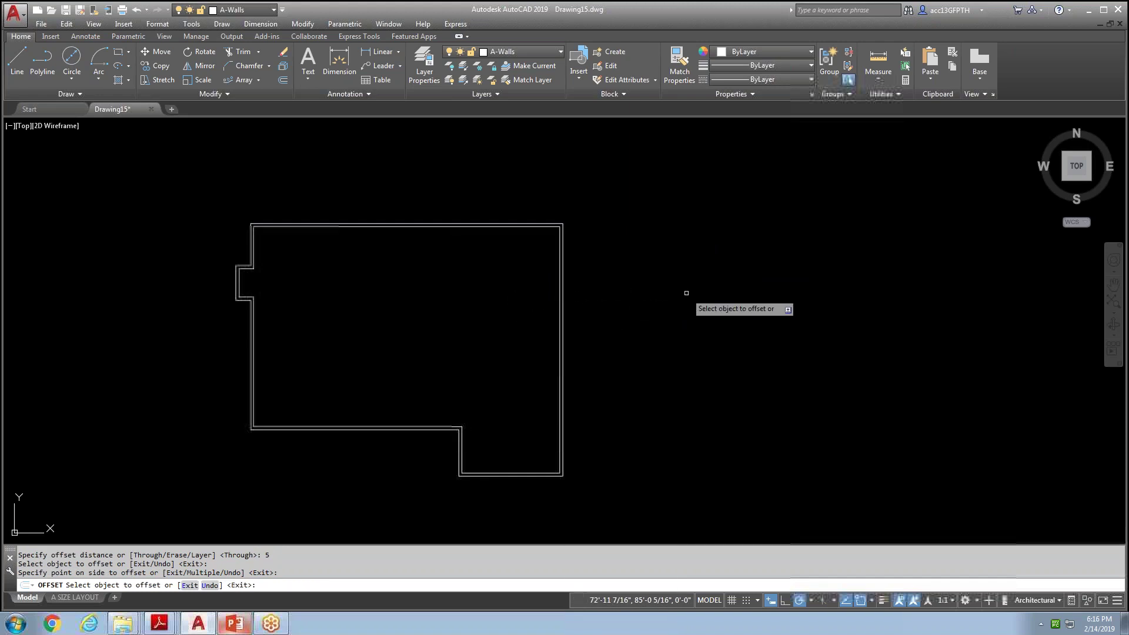
key("Escape")
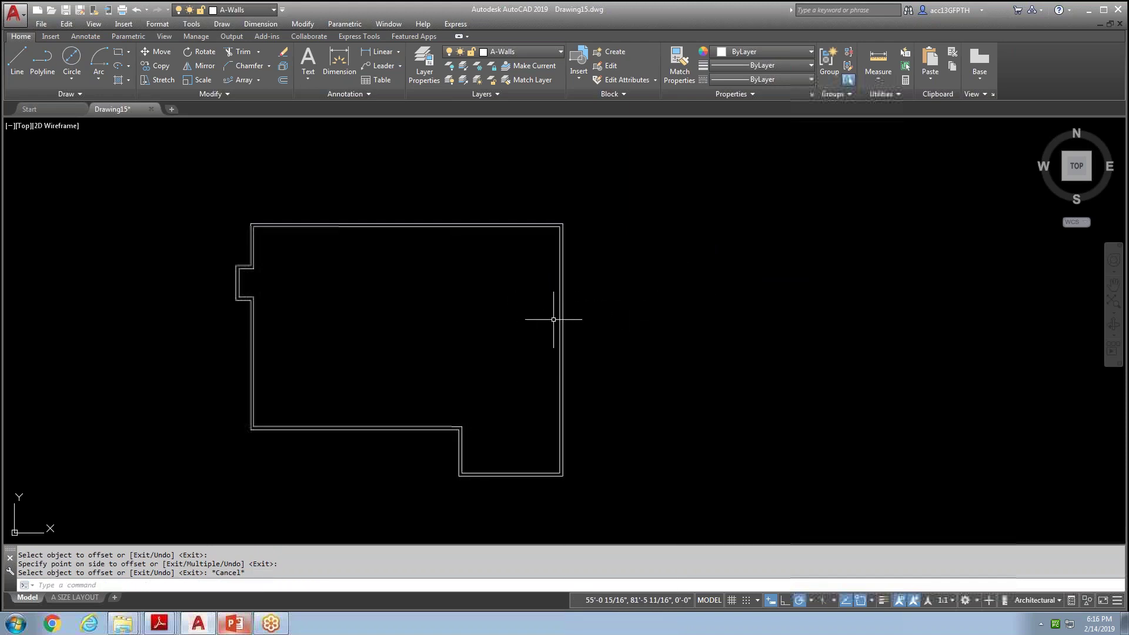
On the Dimensions layer, add a linear dimension for the full outer length of the top wall, placed above it.
mouse_move(509, 327)
middle_mouse_down()
mouse_move(584, 312)
mouse_move(575, 318)
middle_mouse_up()
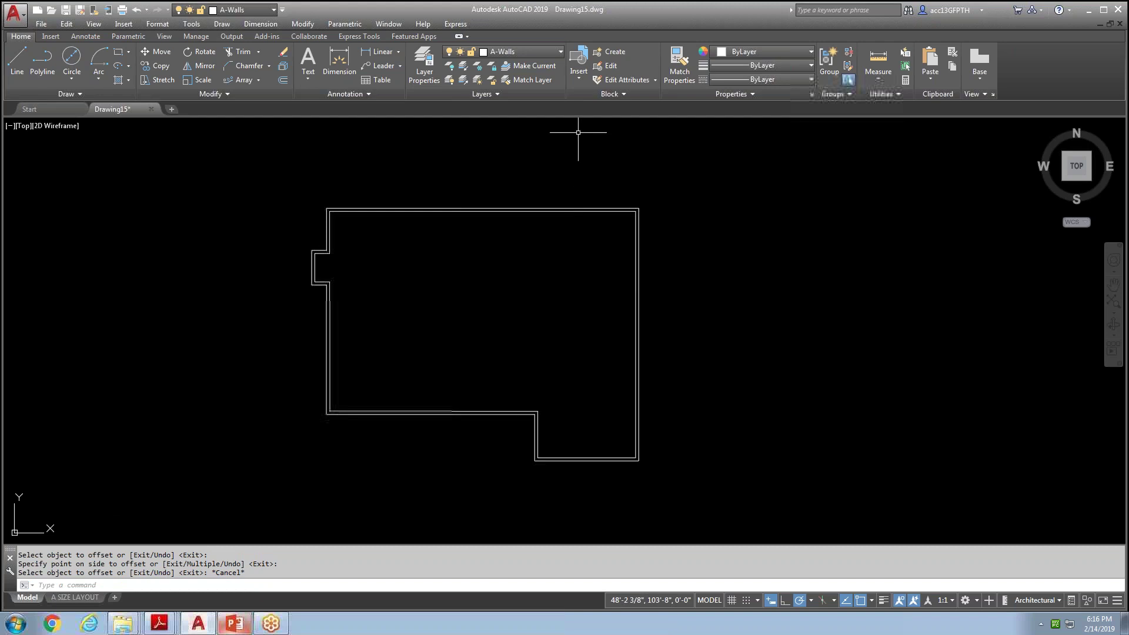
left_click(562, 51)
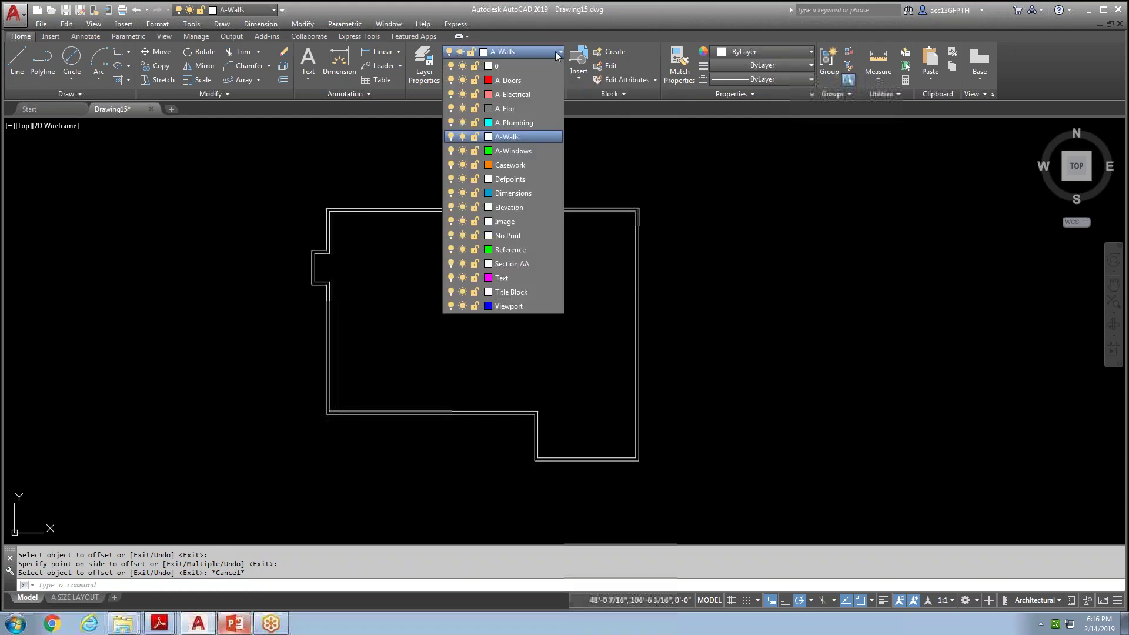
left_click(512, 194)
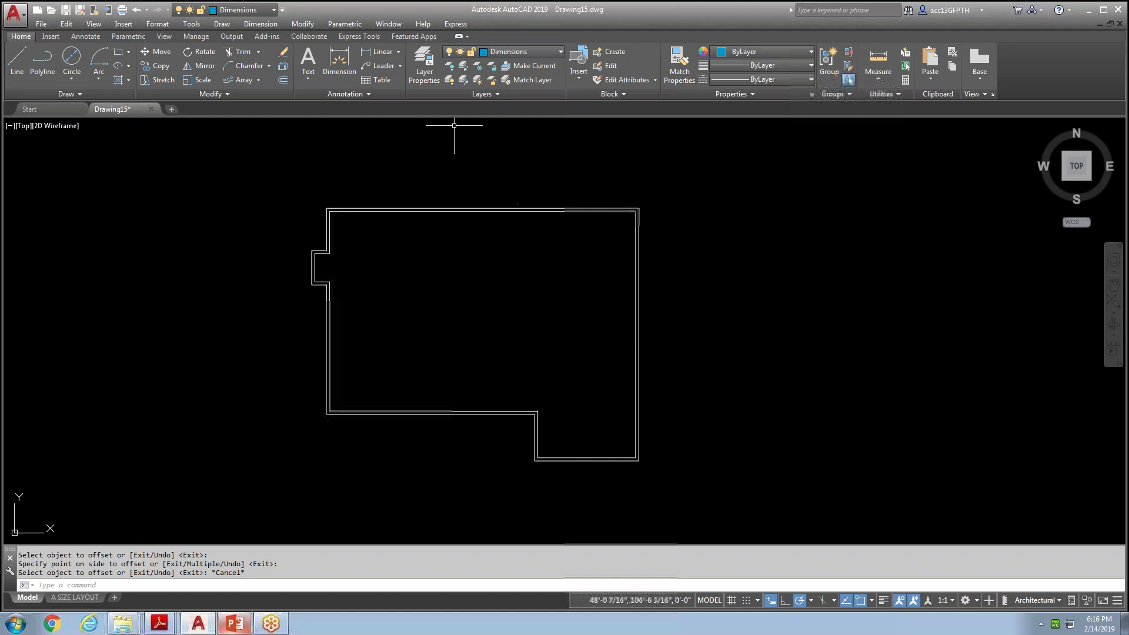
left_click(383, 51)
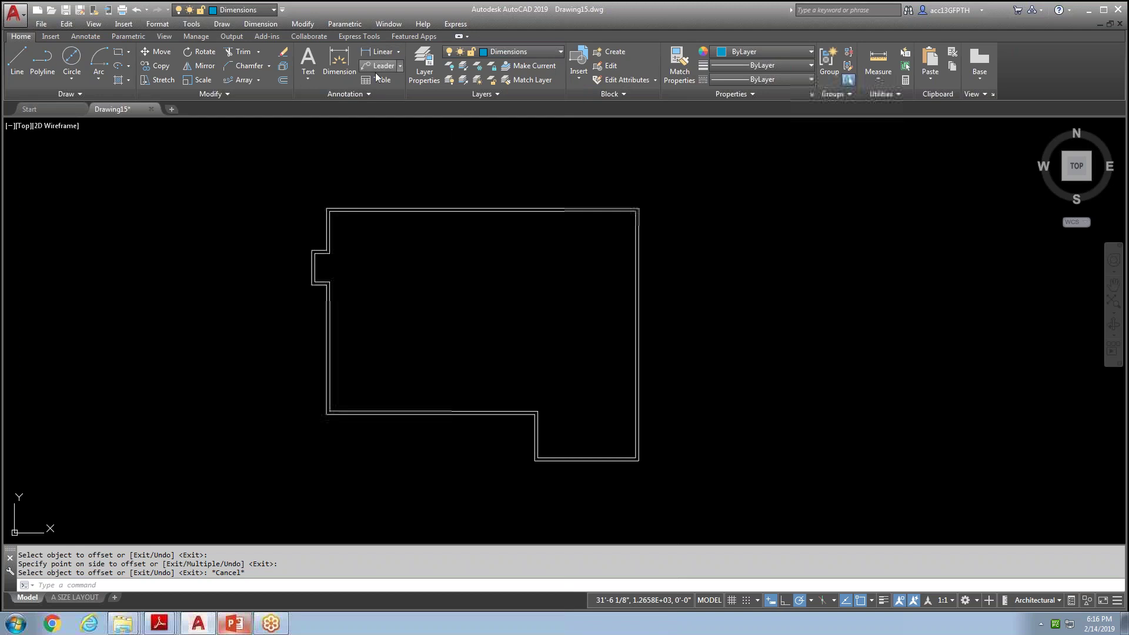
left_click(327, 209)
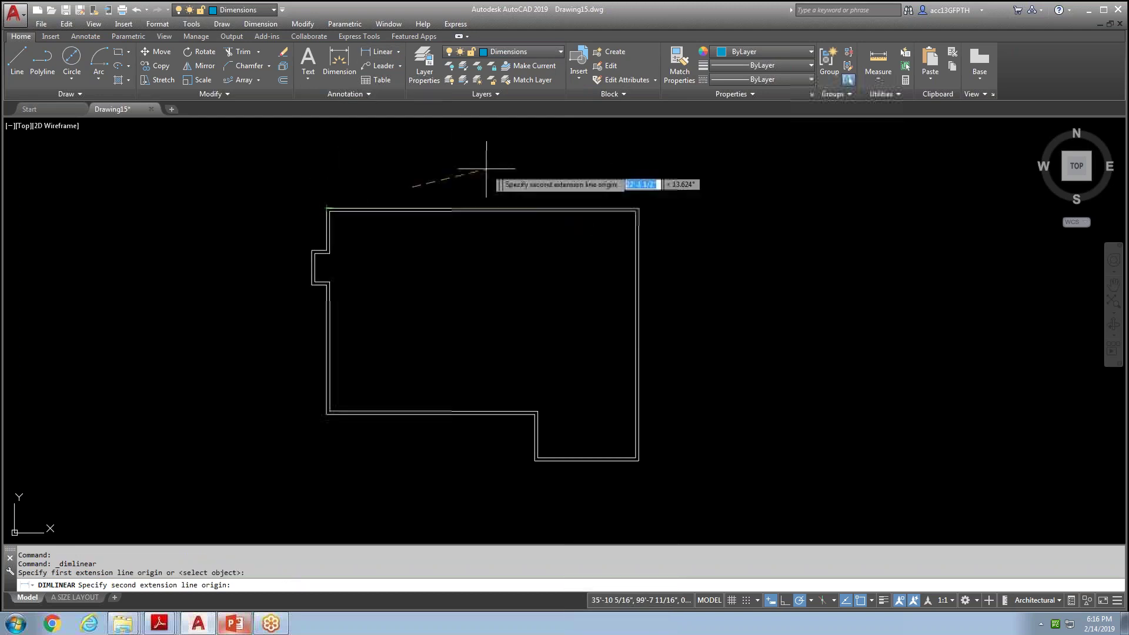
left_click(642, 193)
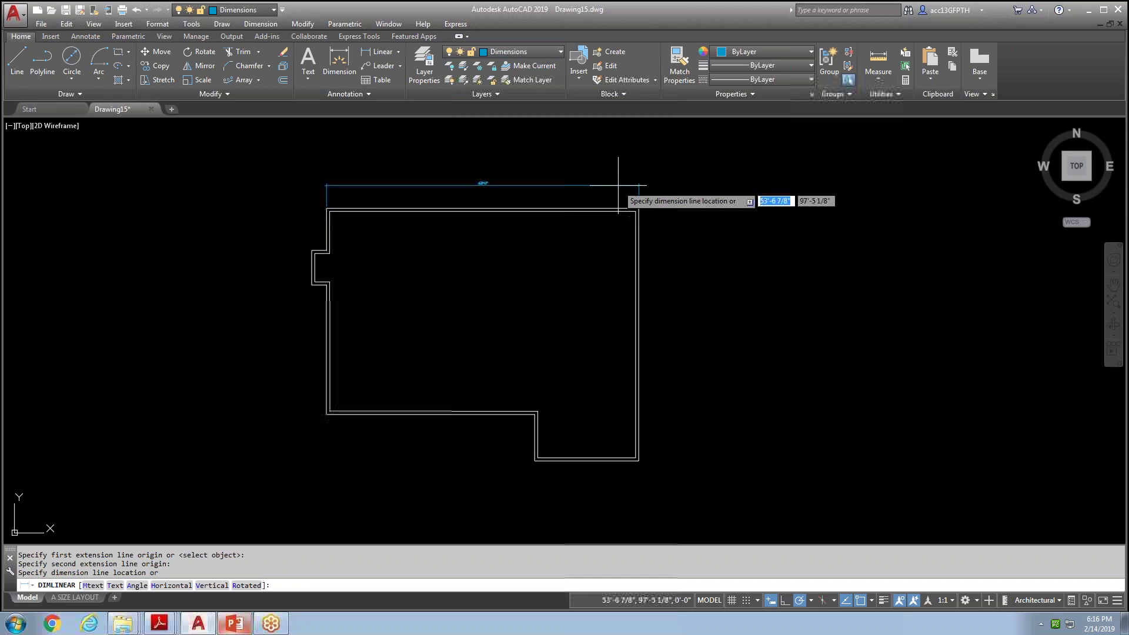
left_click(588, 185)
scroll(499, 187, "up", 2)
middle_click_drag(527, 205, 536, 142)
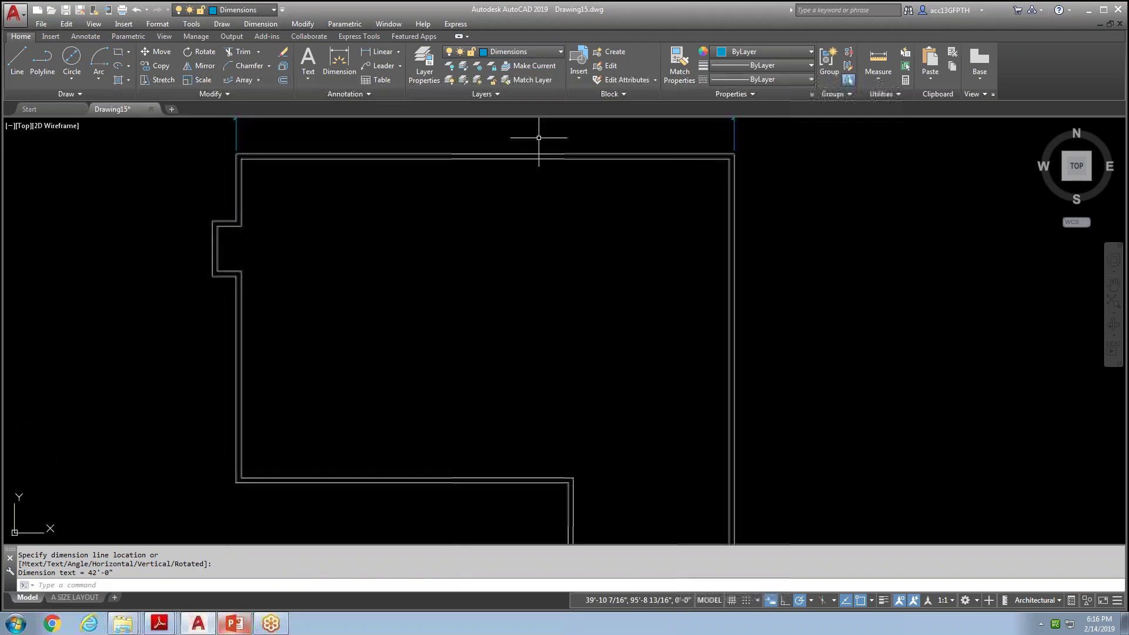
Add a linear dimension for the full outer length of the right wall, placed to the right of it.
scroll(542, 177, "down", 2)
scroll(543, 178, "up", 2)
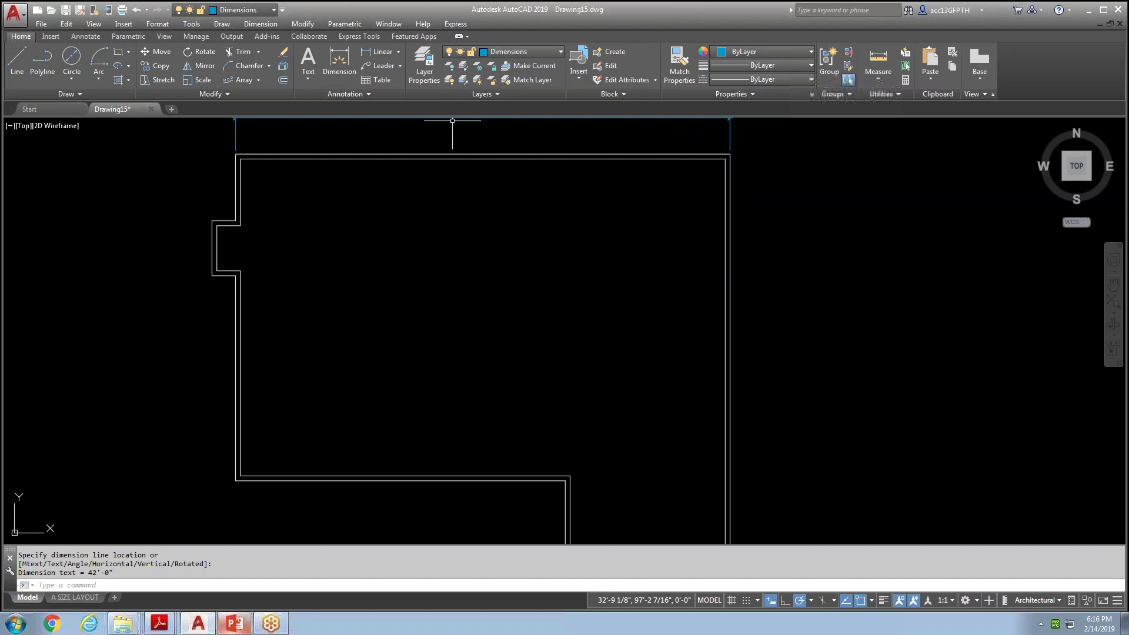
left_click(383, 52)
key("Return")
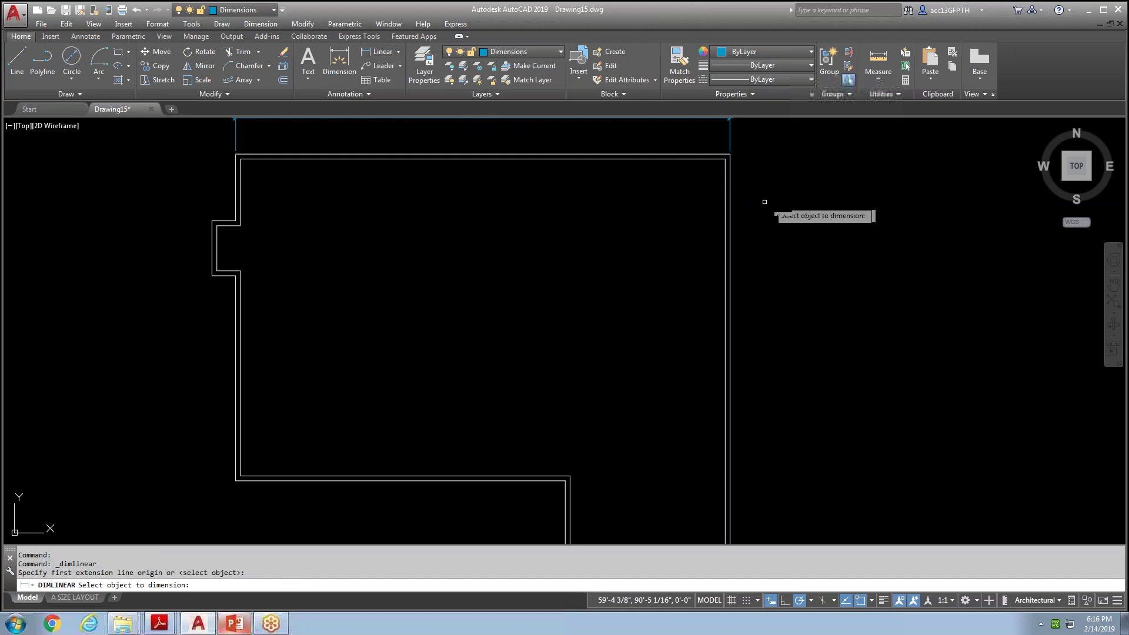
left_click(730, 233)
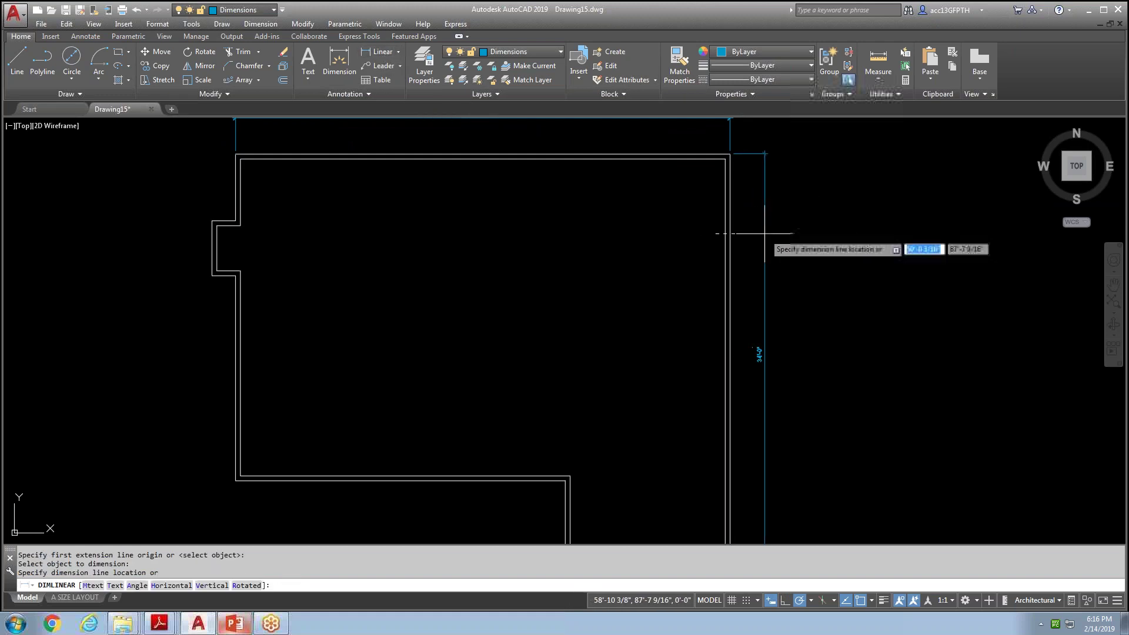
left_click(772, 234)
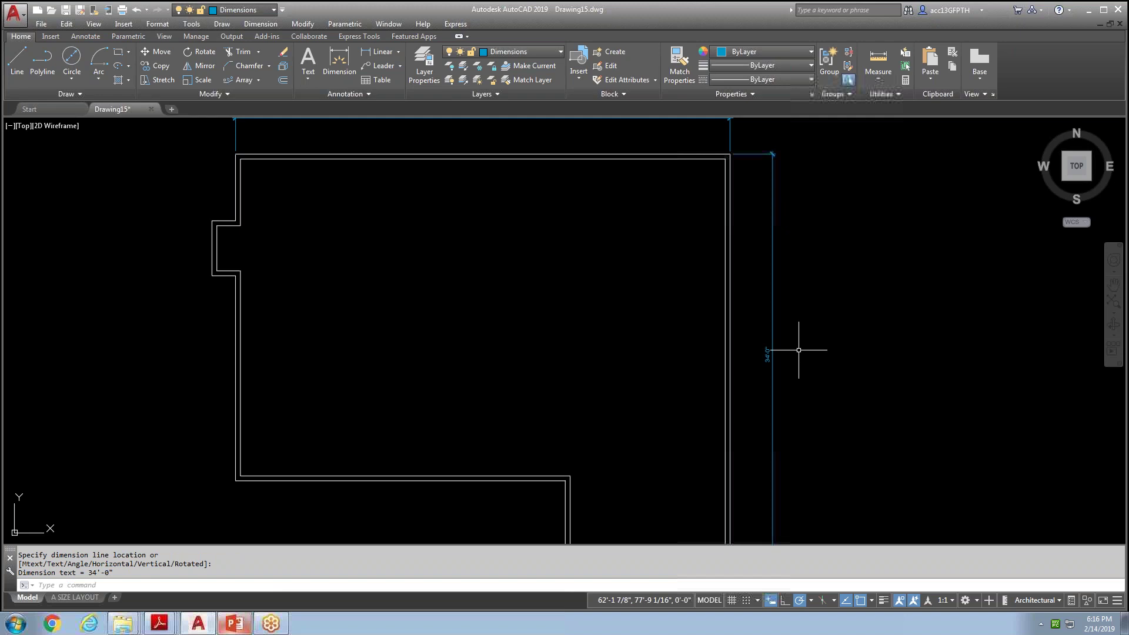
scroll(639, 303, "down", 2)
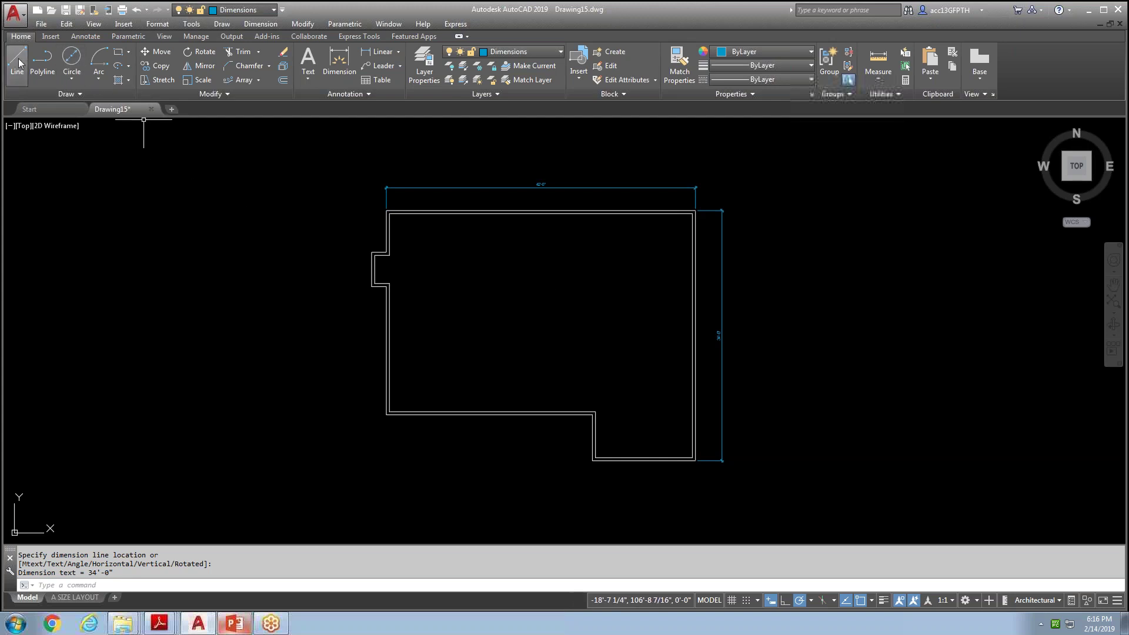
On the A-Walls layer, draw an interior wall line starting 15'1" below the inner upper-left corner, running 20'7" right and 3'10" up.
left_click(273, 10)
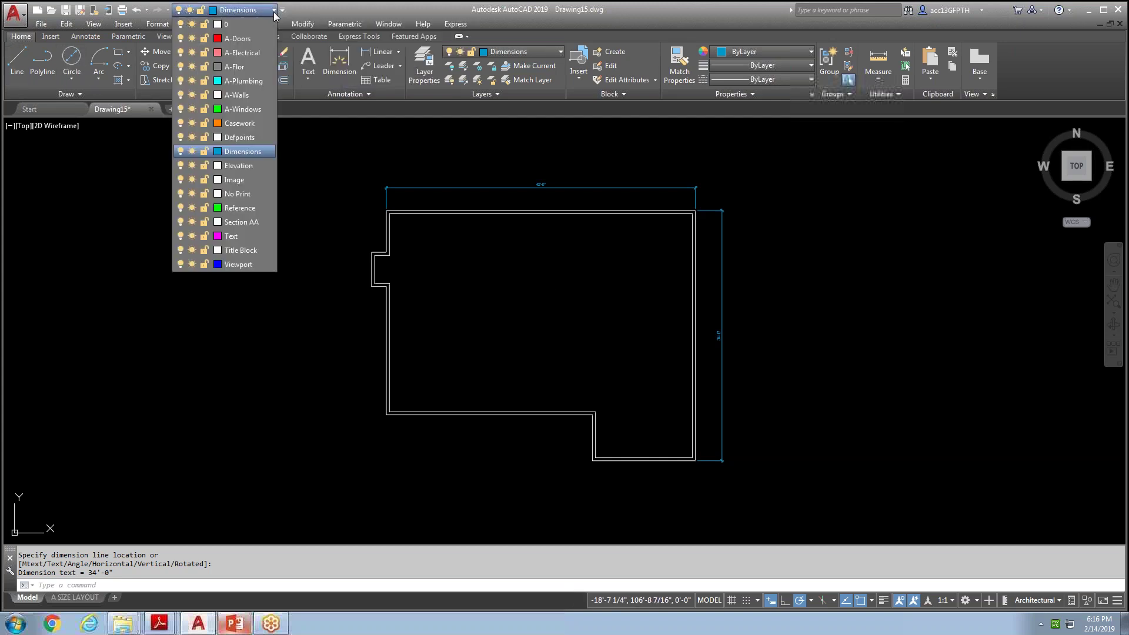
left_click(235, 95)
left_click(17, 59)
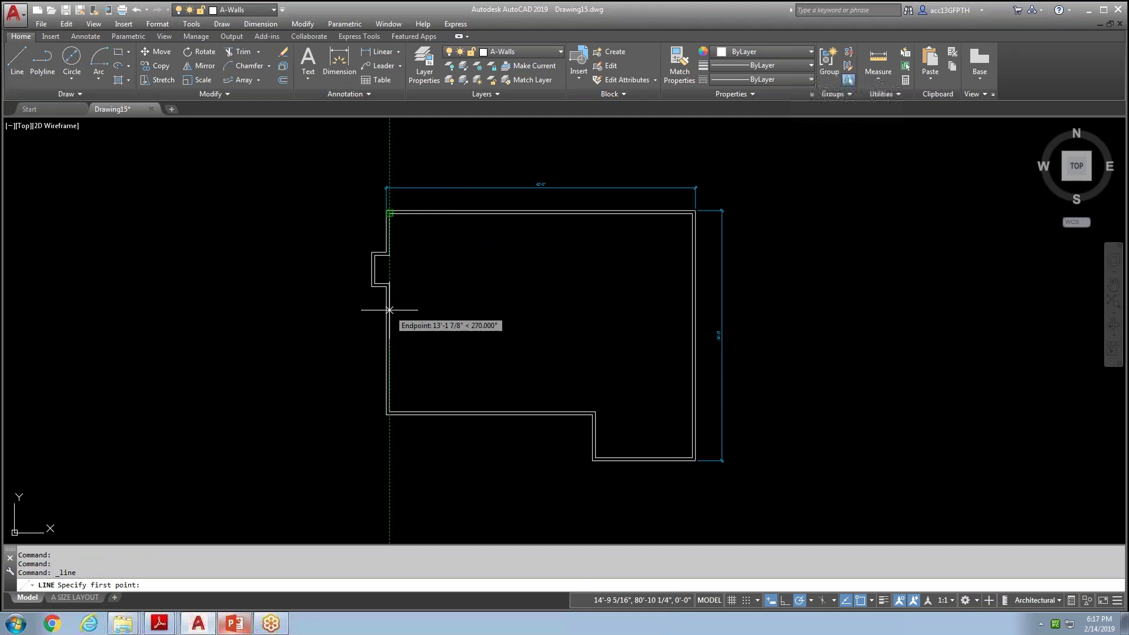
type("15'")
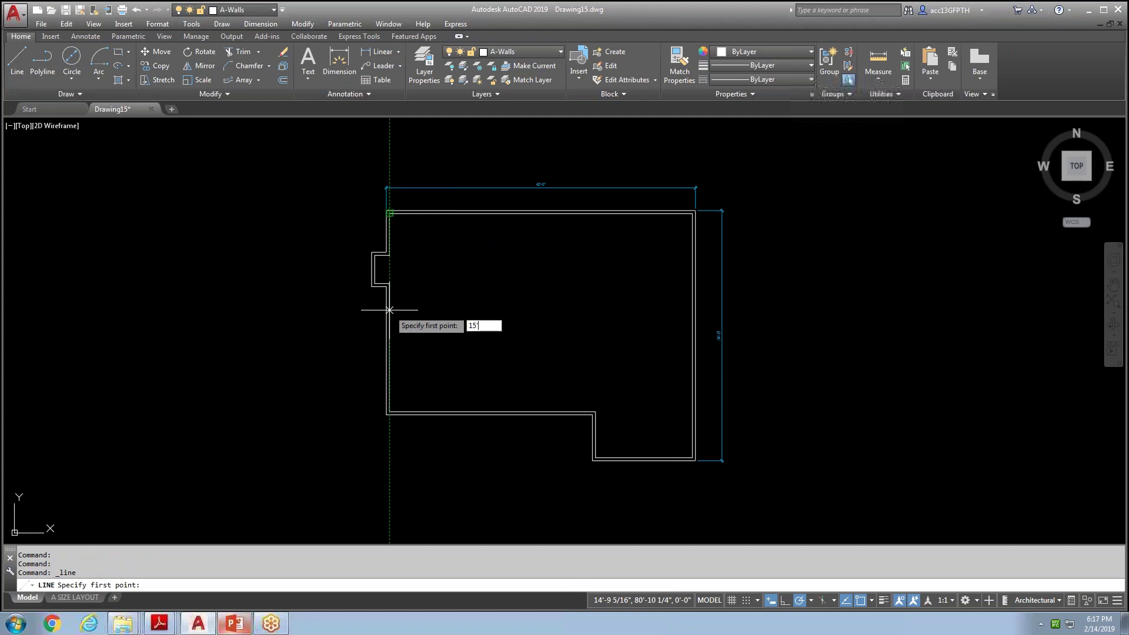
type("1")
key("Return")
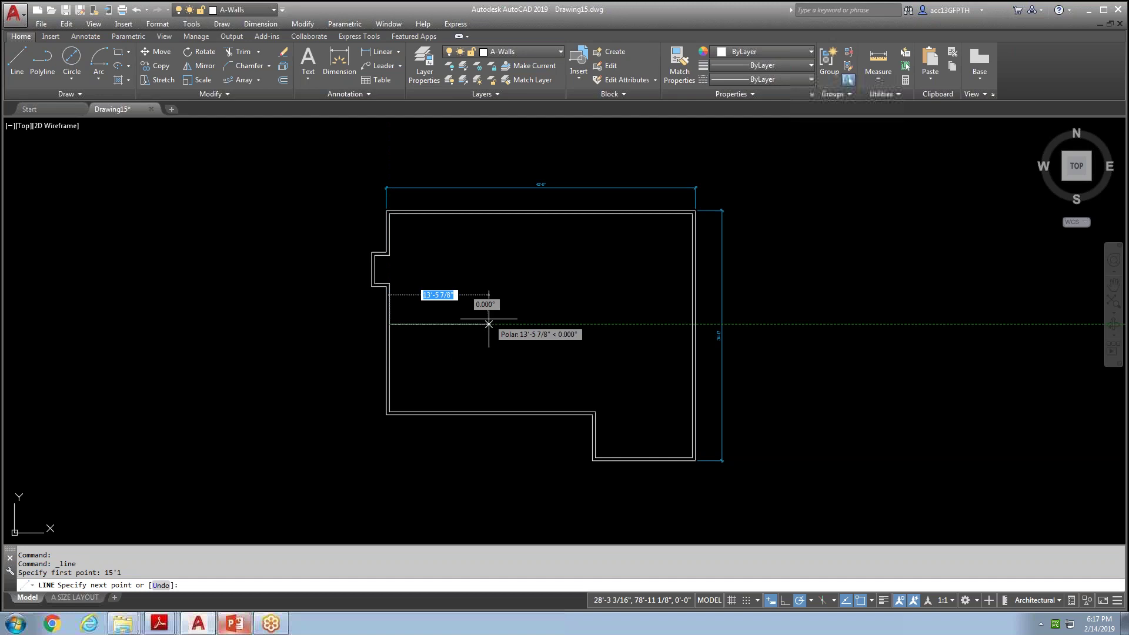
type("20'7")
key("Return")
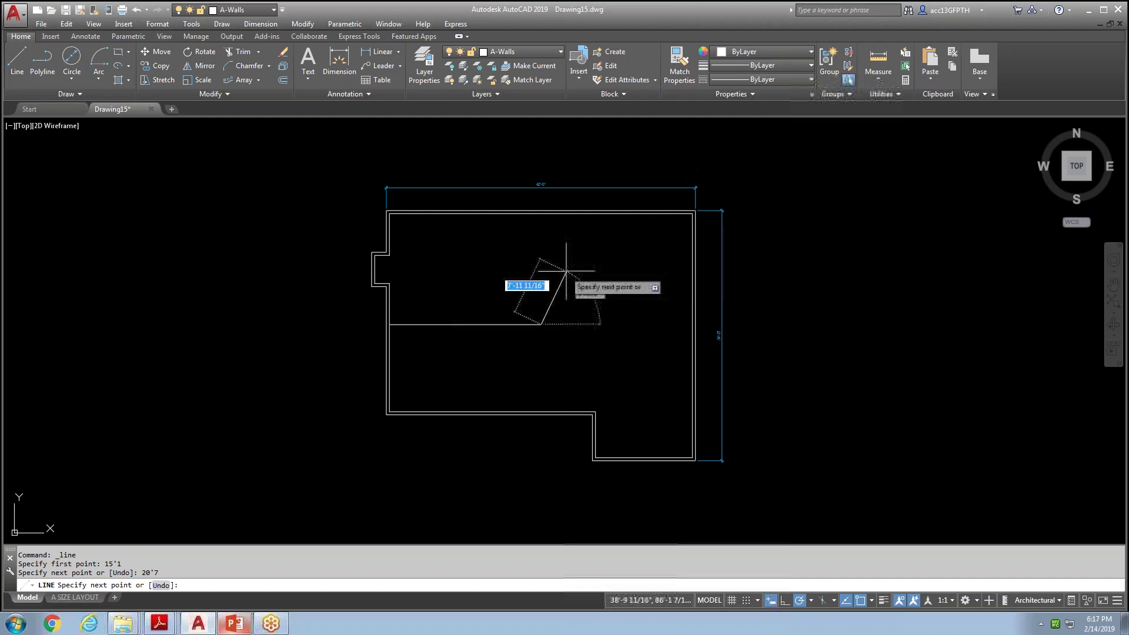
type("3'10")
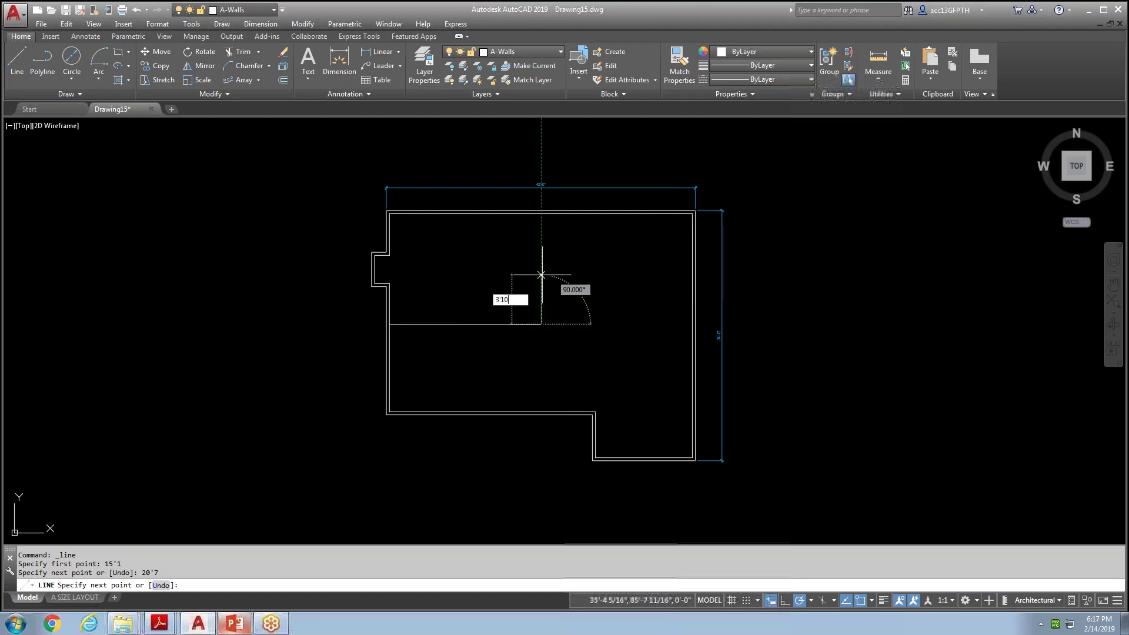
key("Return")
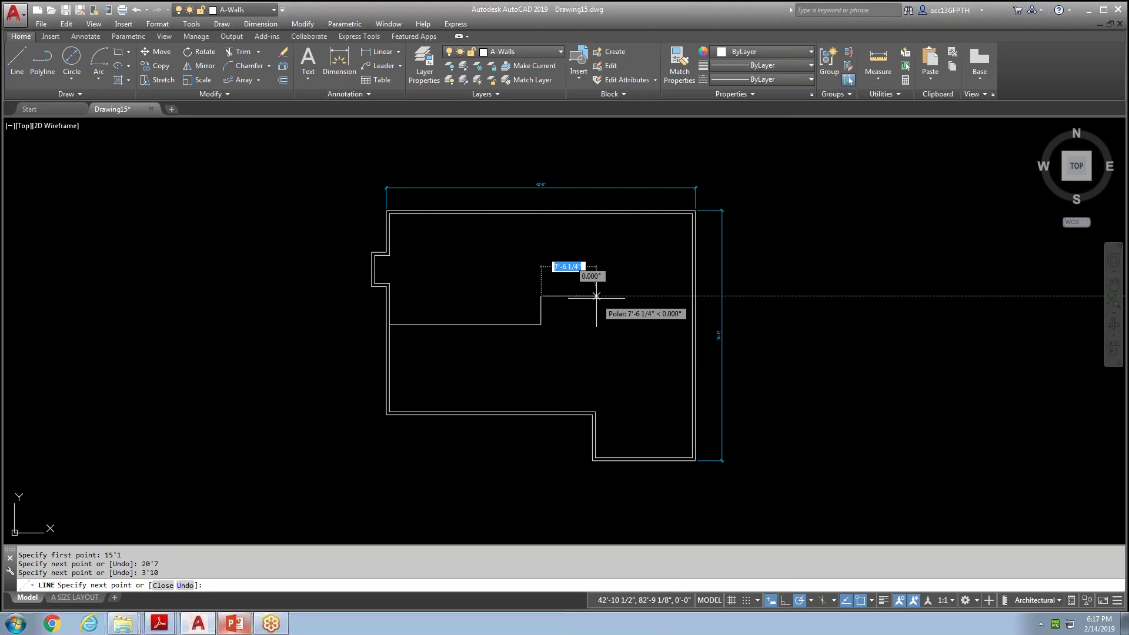
key("Escape")
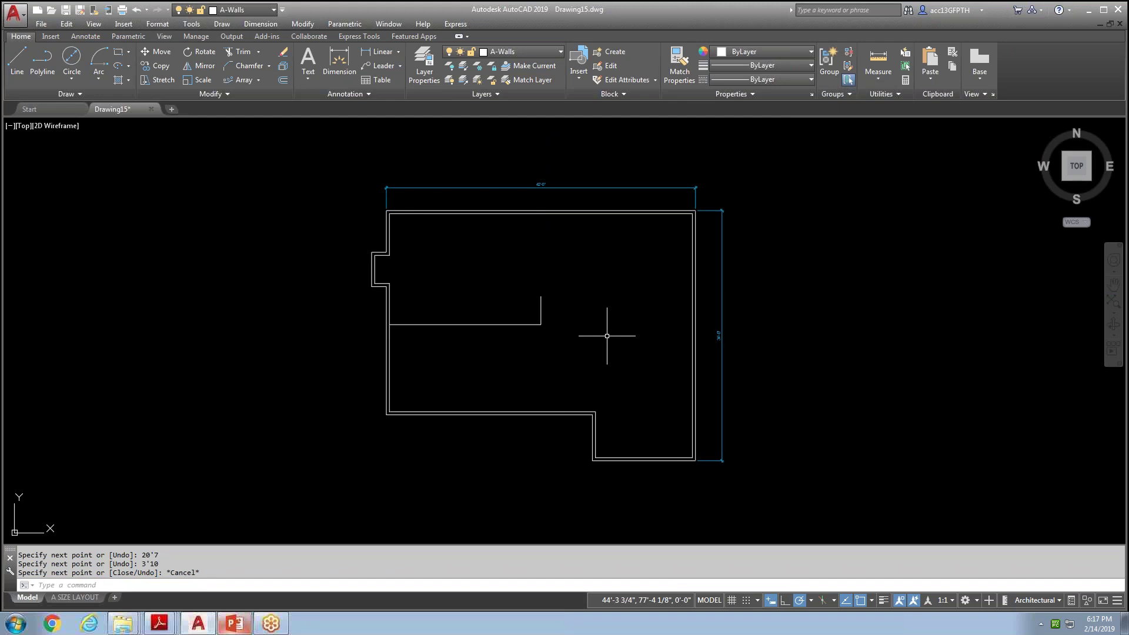
Offset the horizontal interior wall line 4" downward to give the wall its thickness.
type("o")
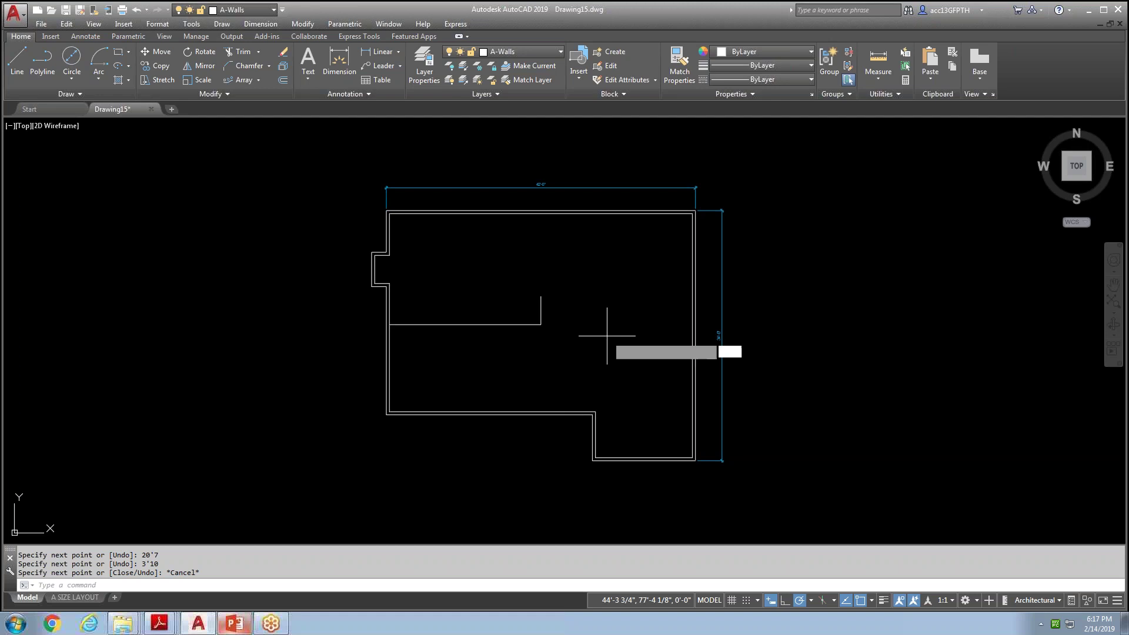
key("Return")
type("4")
key("Return")
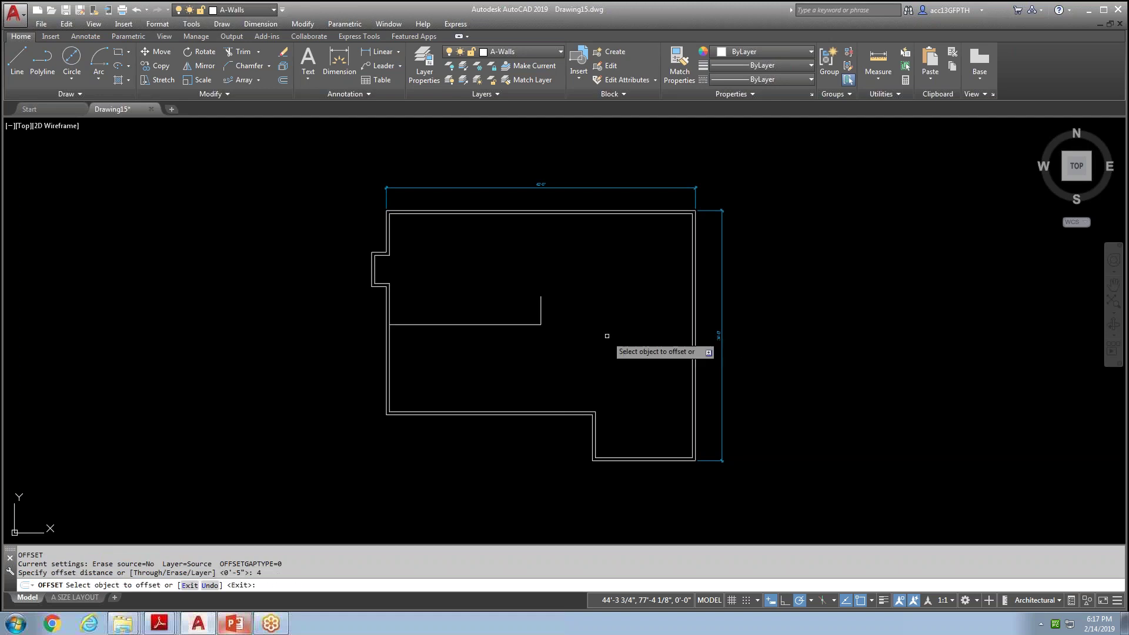
left_click(499, 324)
left_click(498, 349)
key("Escape")
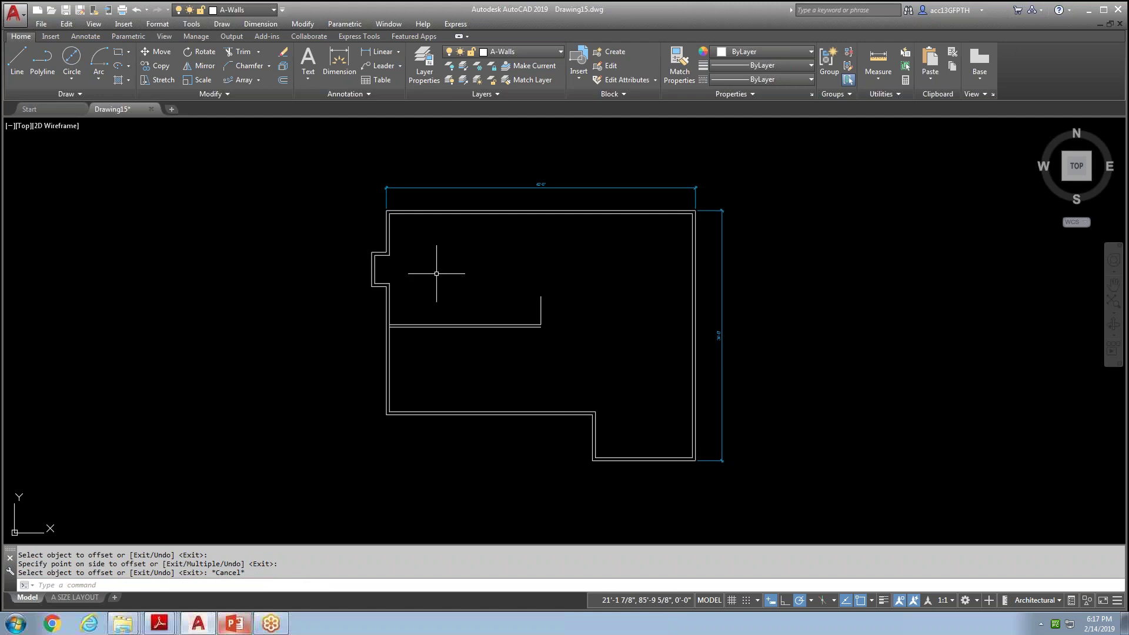
On the Dimensions layer, add a vertical linear dimension from the inner upper-left corner to the top line of the interior wall.
scroll(441, 272, "up", 2)
left_click(560, 52)
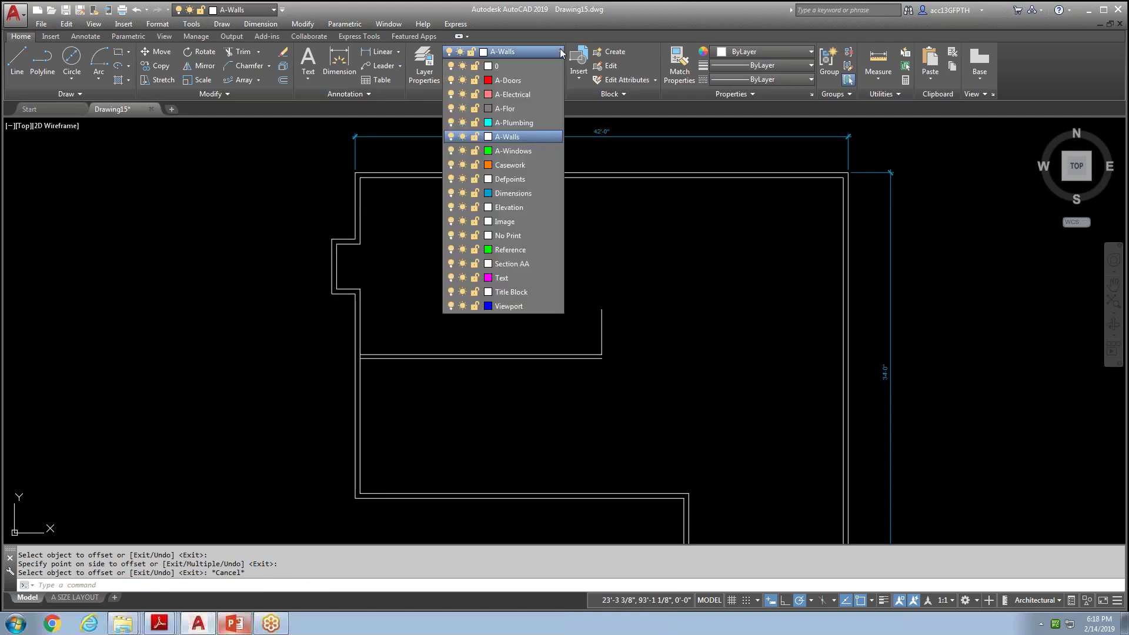
left_click(511, 193)
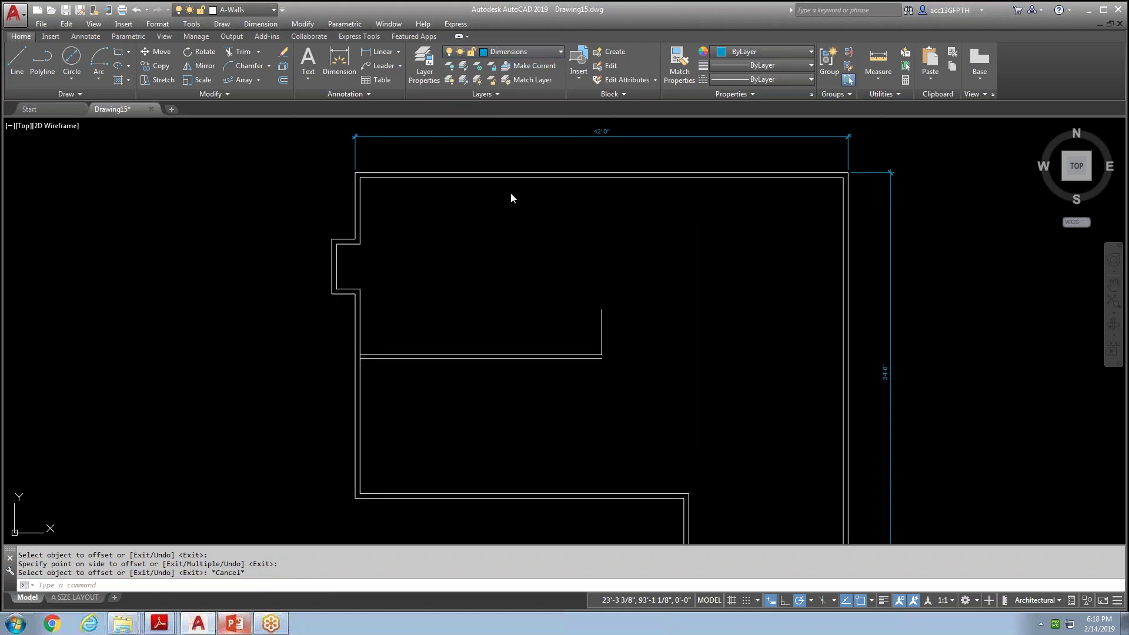
left_click(381, 52)
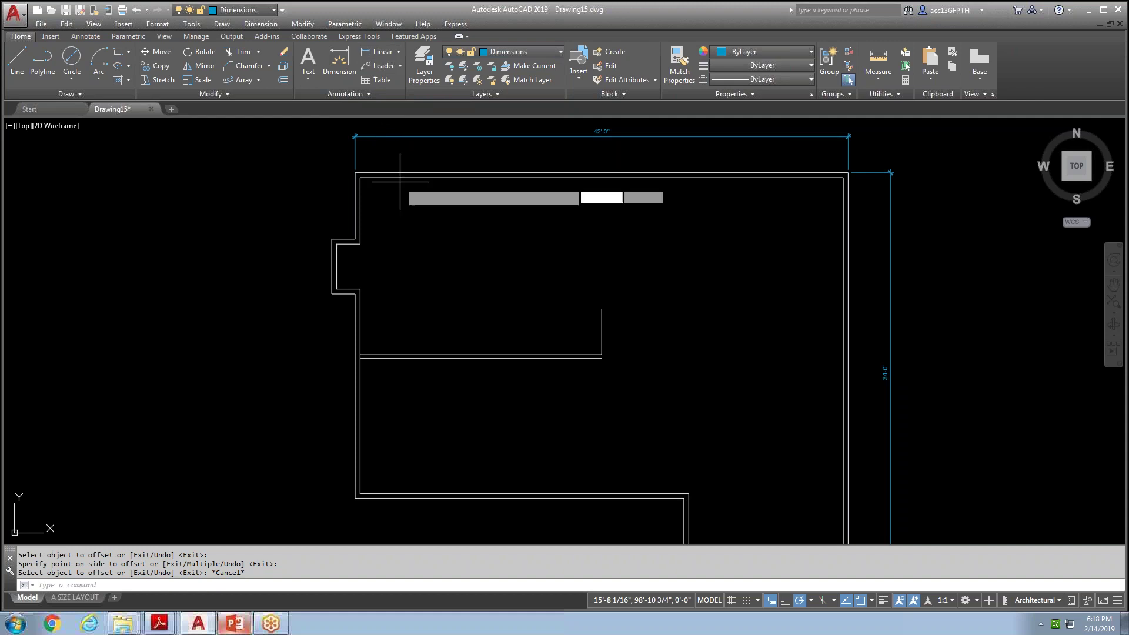
left_click(361, 179)
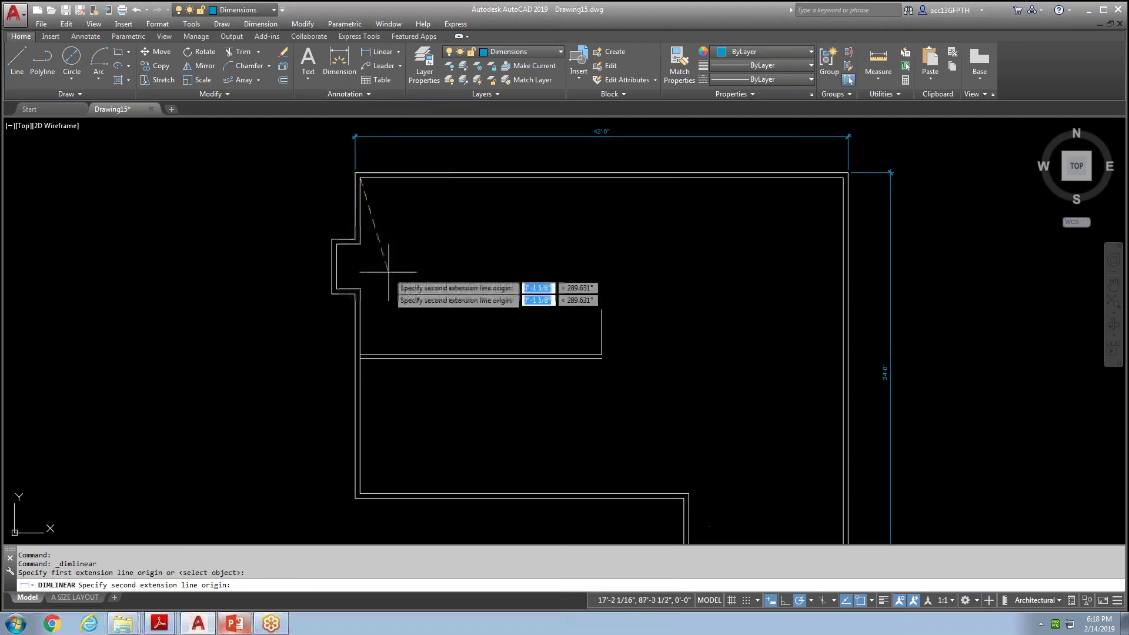
left_click(361, 355)
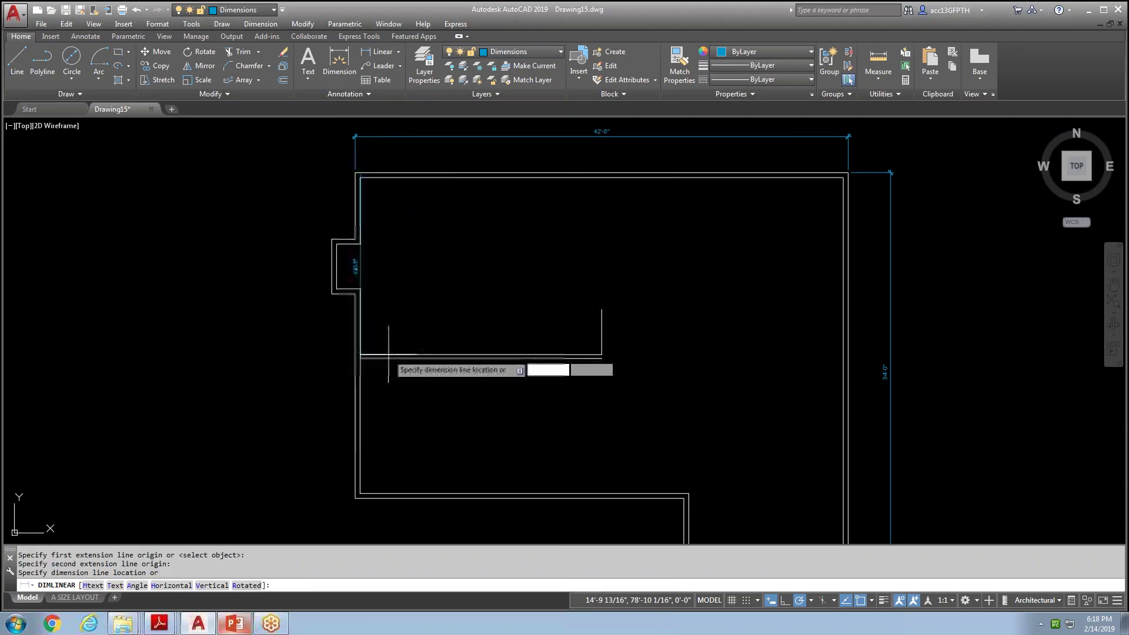
left_click(361, 341)
Move the vertical interior dimension off the left wall, placing its line inside the room to the right.
scroll(378, 298, "up", 4)
left_click(336, 256)
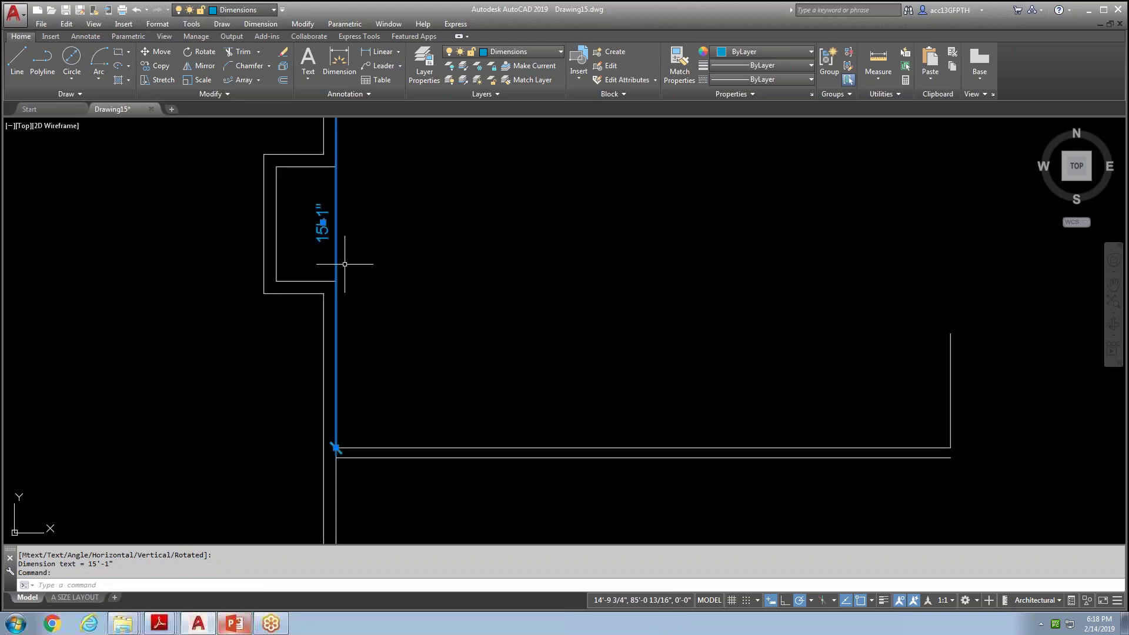
left_click(322, 222)
left_click(409, 234)
key("Escape")
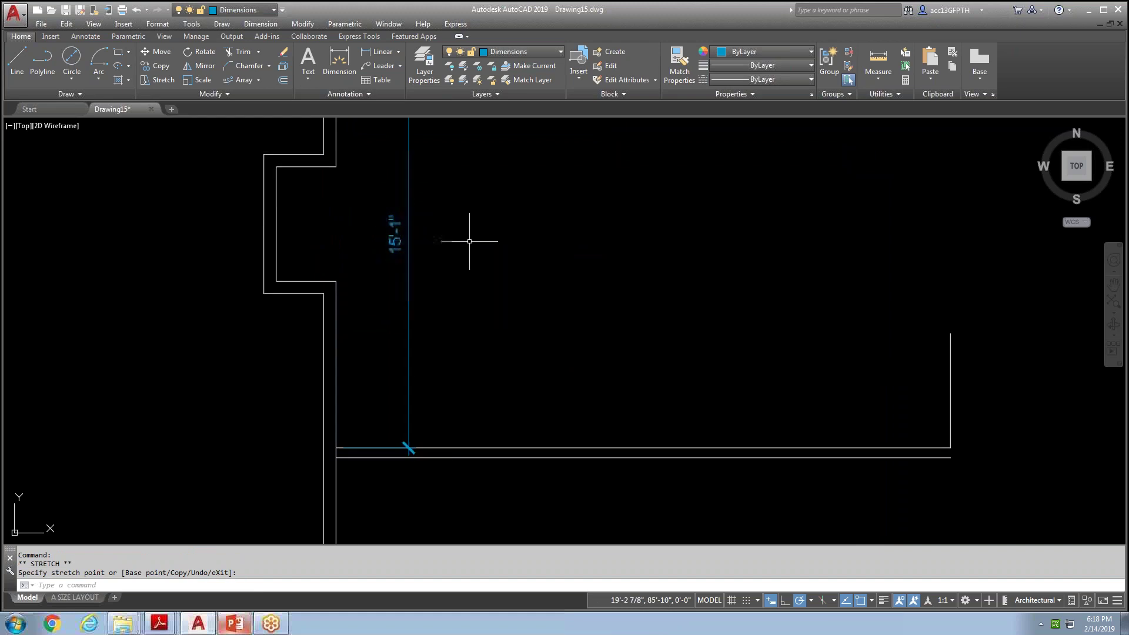
Add a horizontal linear dimension for the interior wall's length, from the left wall to the corner, placed above it.
scroll(509, 275, "down", 4)
middle_click_drag(512, 278, 461, 267)
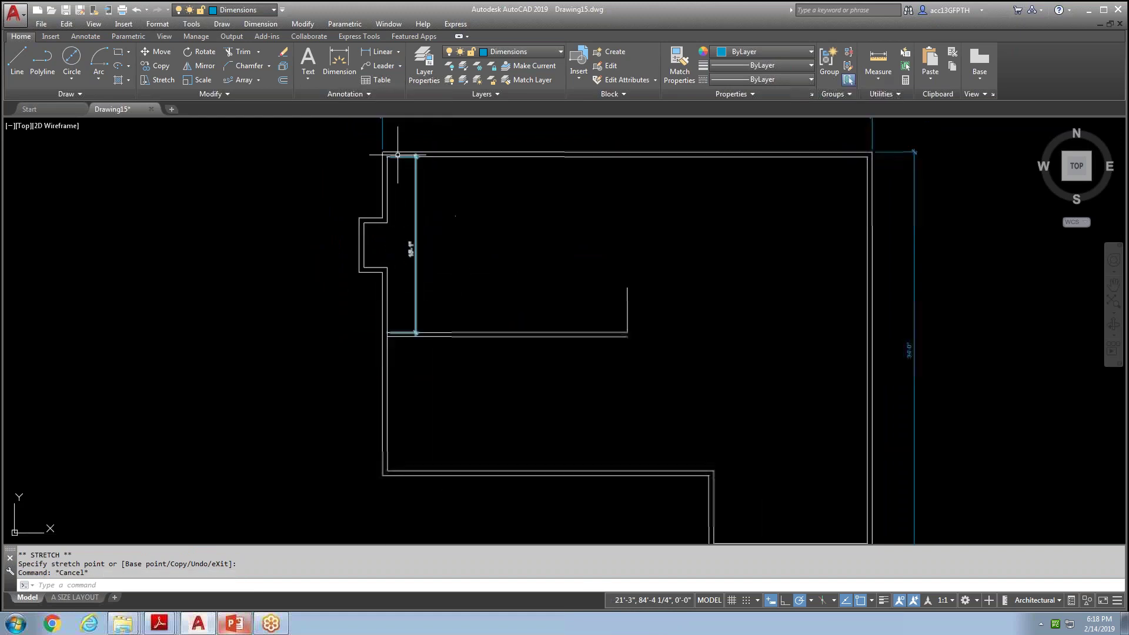
left_click(381, 51)
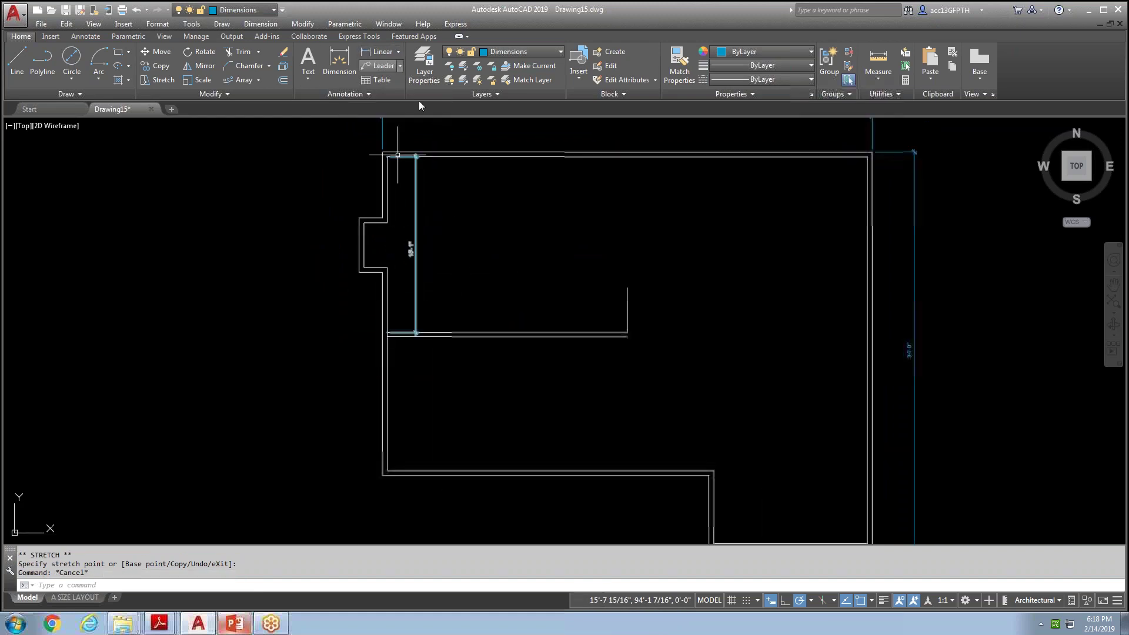
left_click(387, 333)
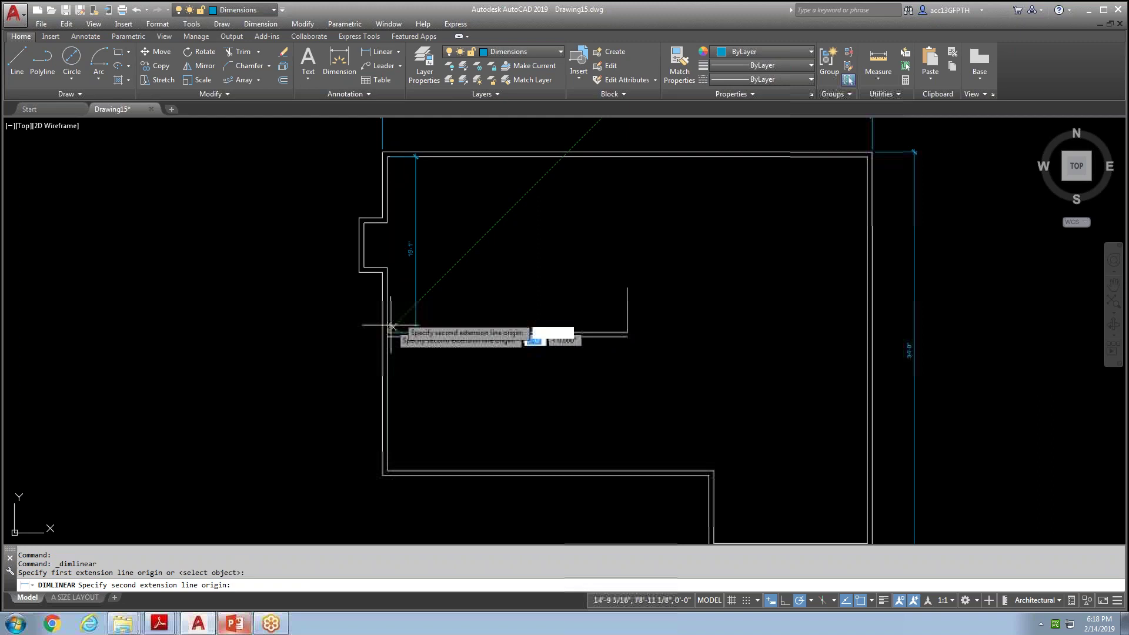
left_click(628, 333)
left_click(619, 272)
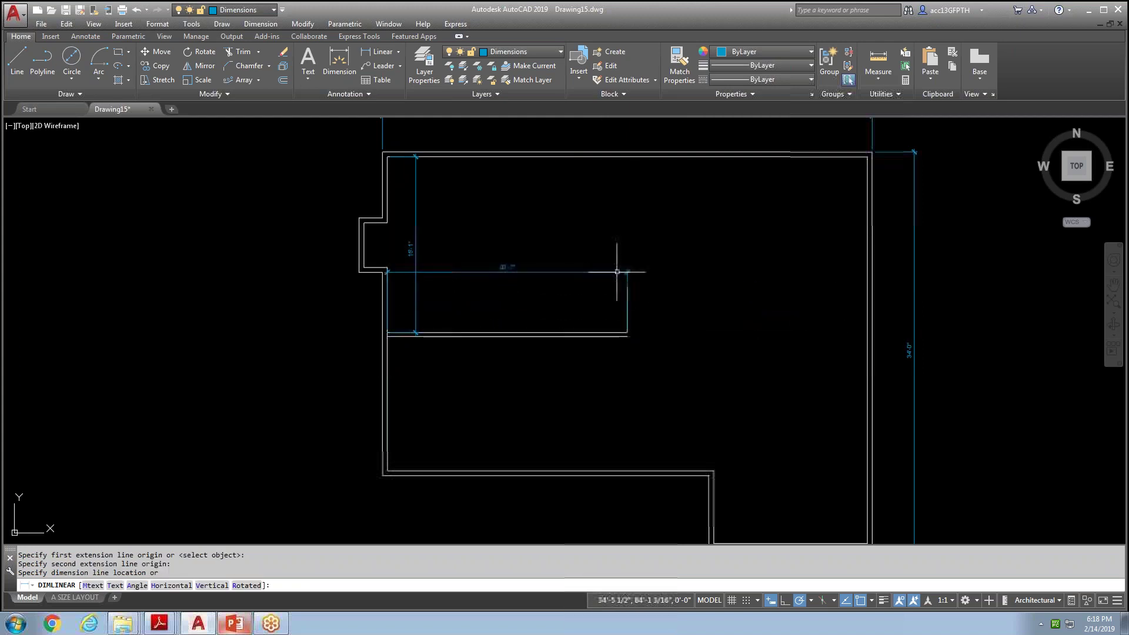
key("Escape")
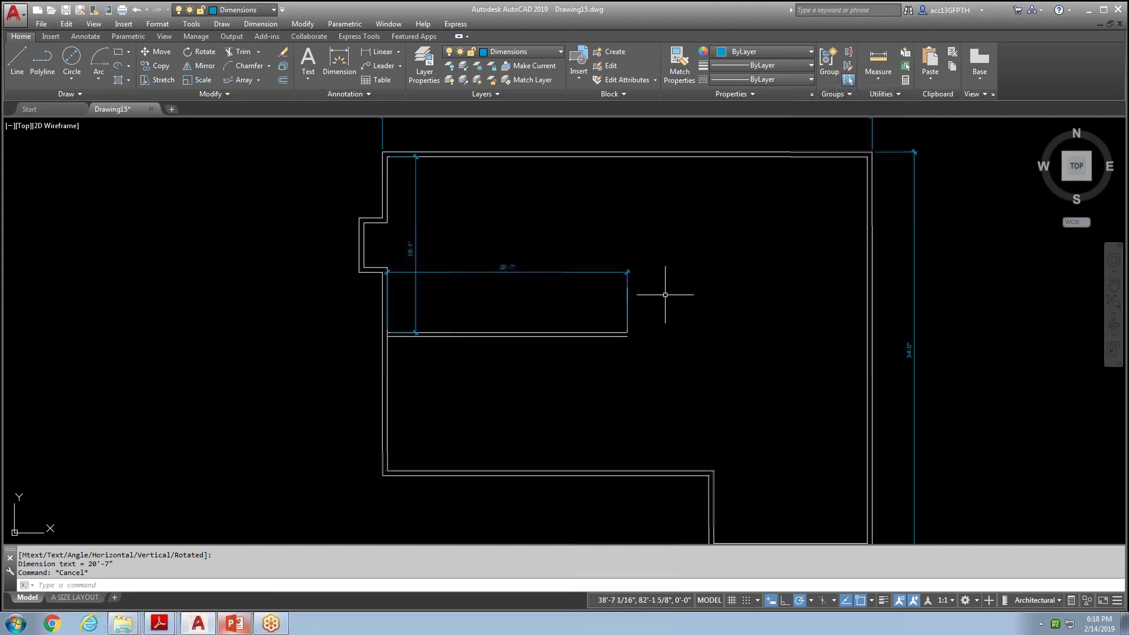
On the A-Walls layer, draw a short horizontal reference line leftward from the left wall's outer face, 3'2" below the outer upper corner.
scroll(644, 306, "up", 2)
scroll(642, 306, "down", 2)
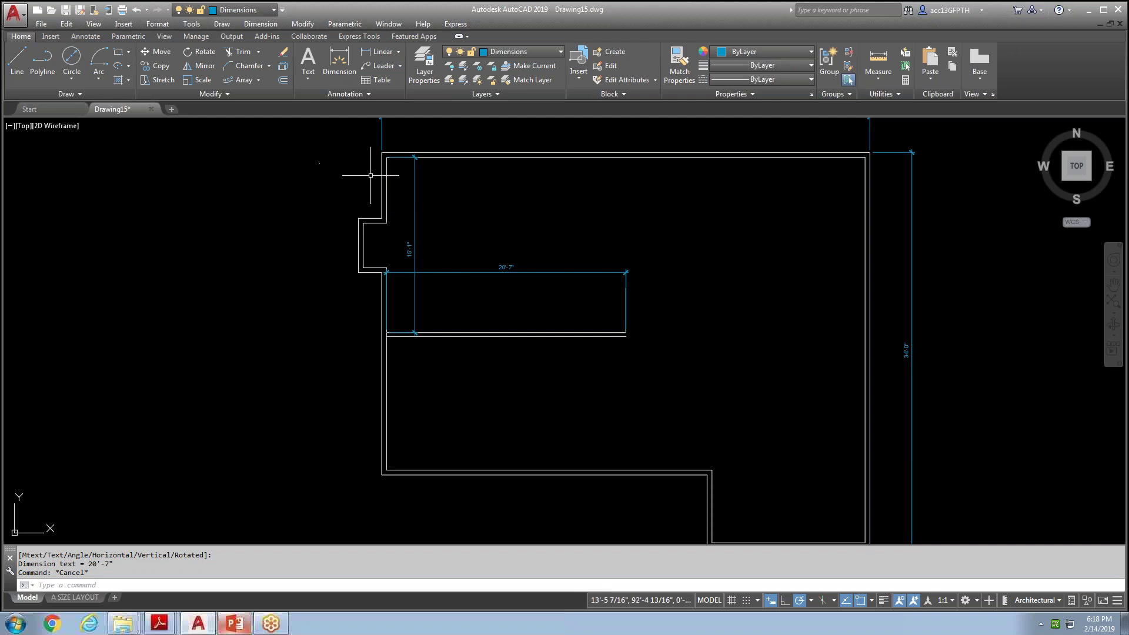
left_click(273, 10)
left_click(241, 94)
left_click(23, 65)
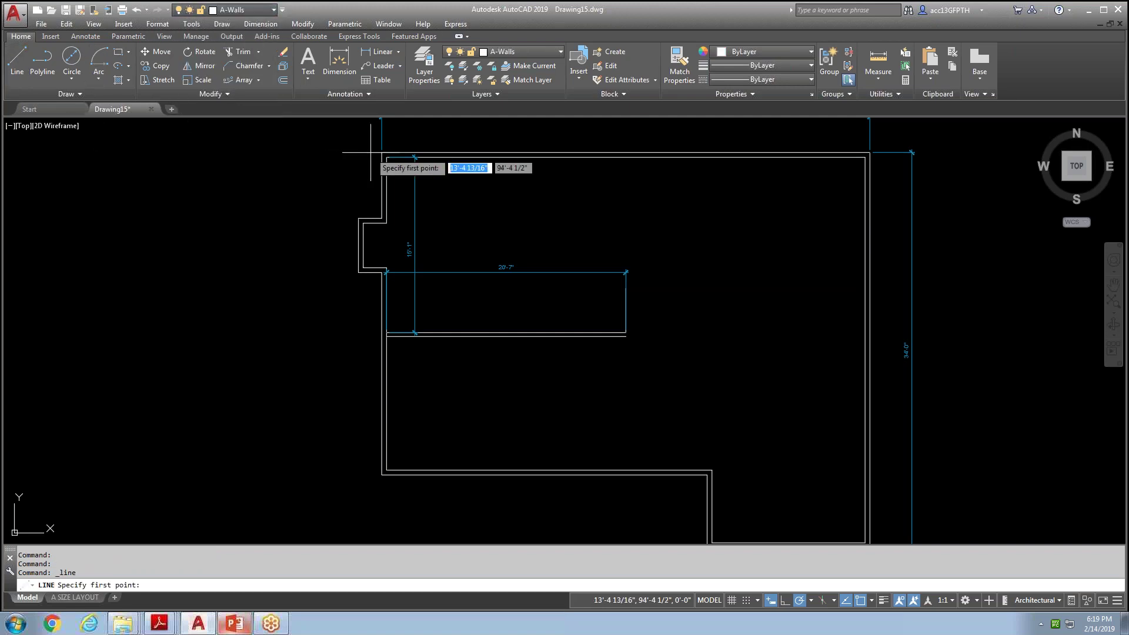
type("3'2")
key("Return")
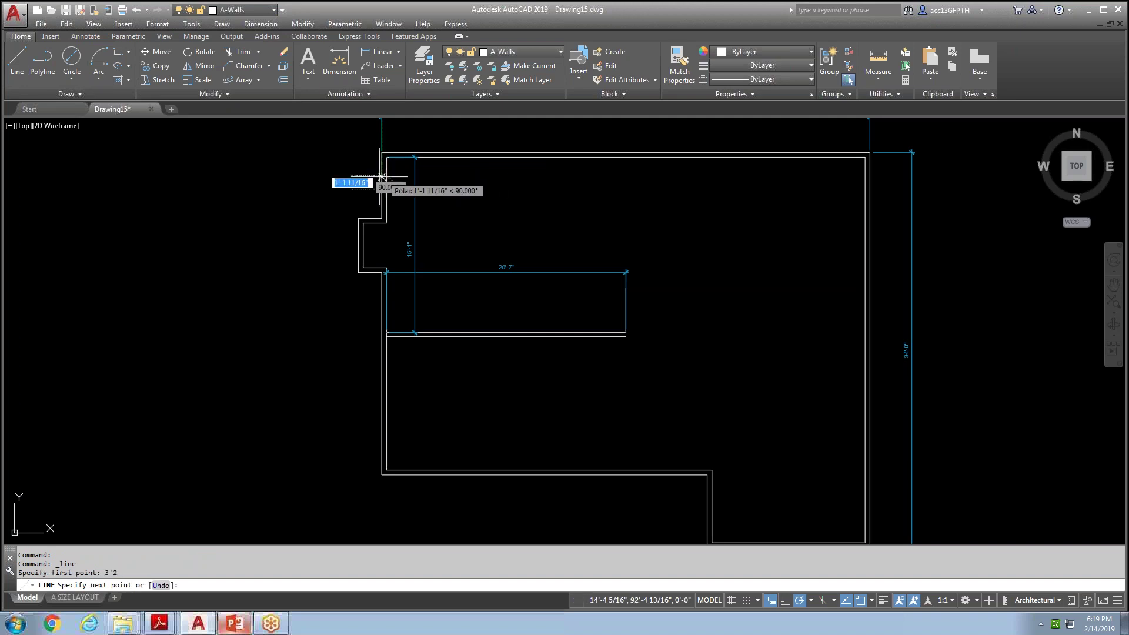
key("Escape")
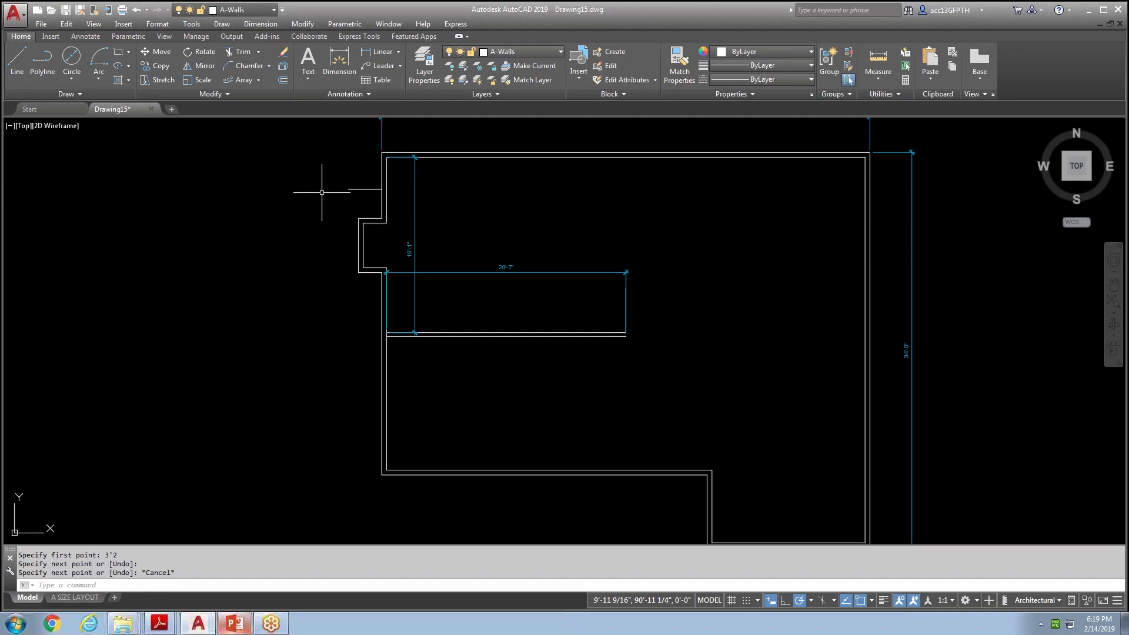
On the A-Windows layer, insert the WINDOW block where the reference line meets the left wall's outer face, rotated upright.
left_click(273, 10)
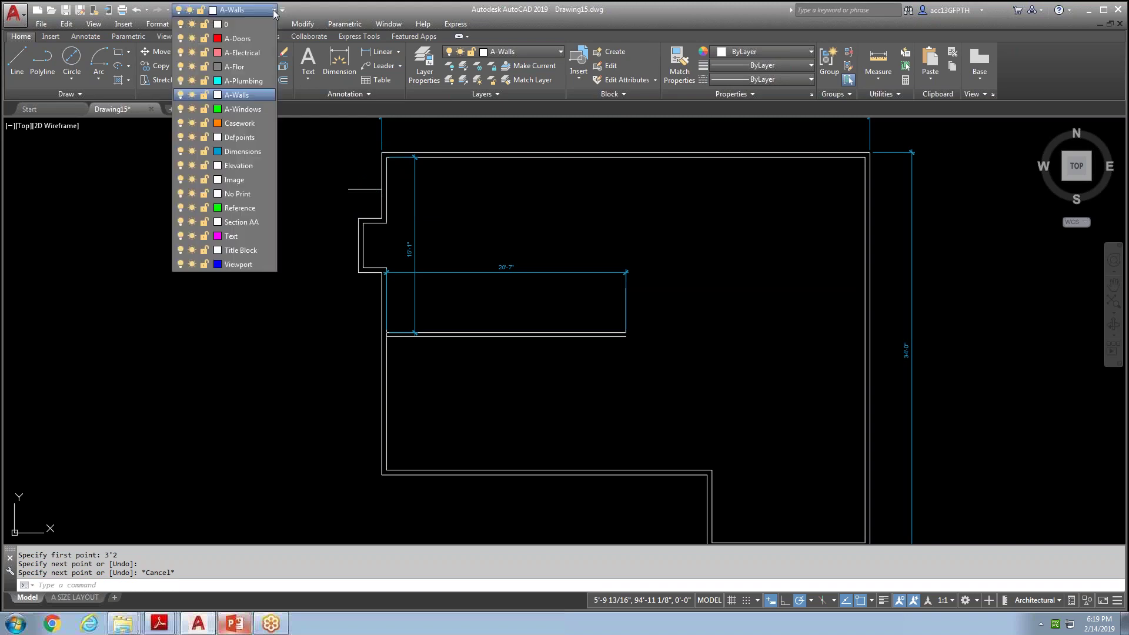
left_click(244, 108)
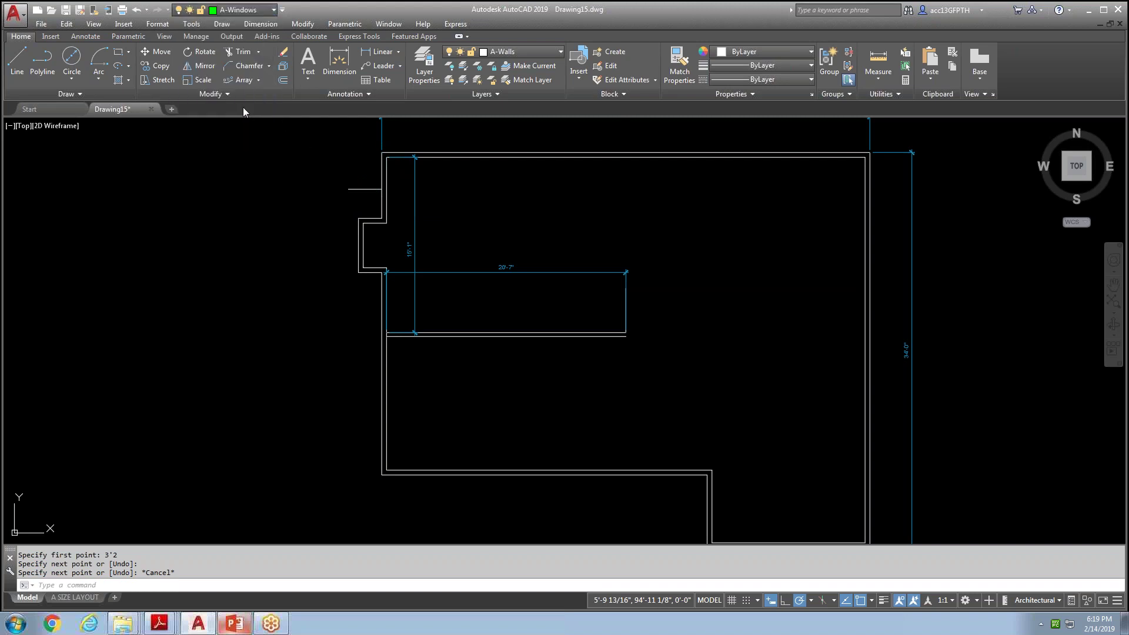
left_click(120, 24)
left_click(135, 35)
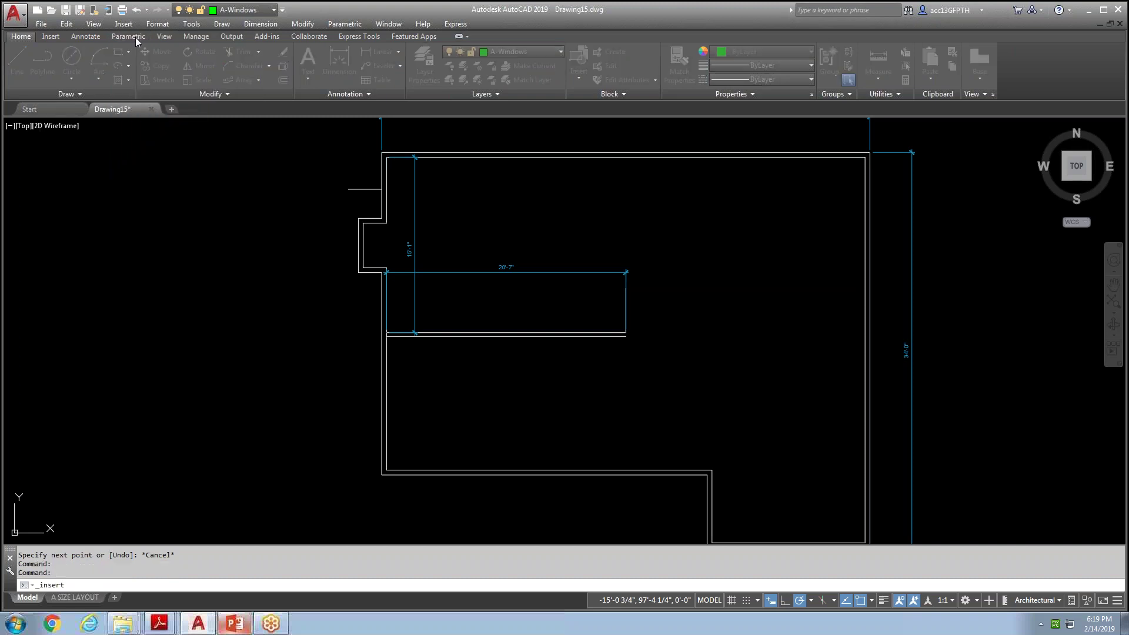
left_click(643, 240)
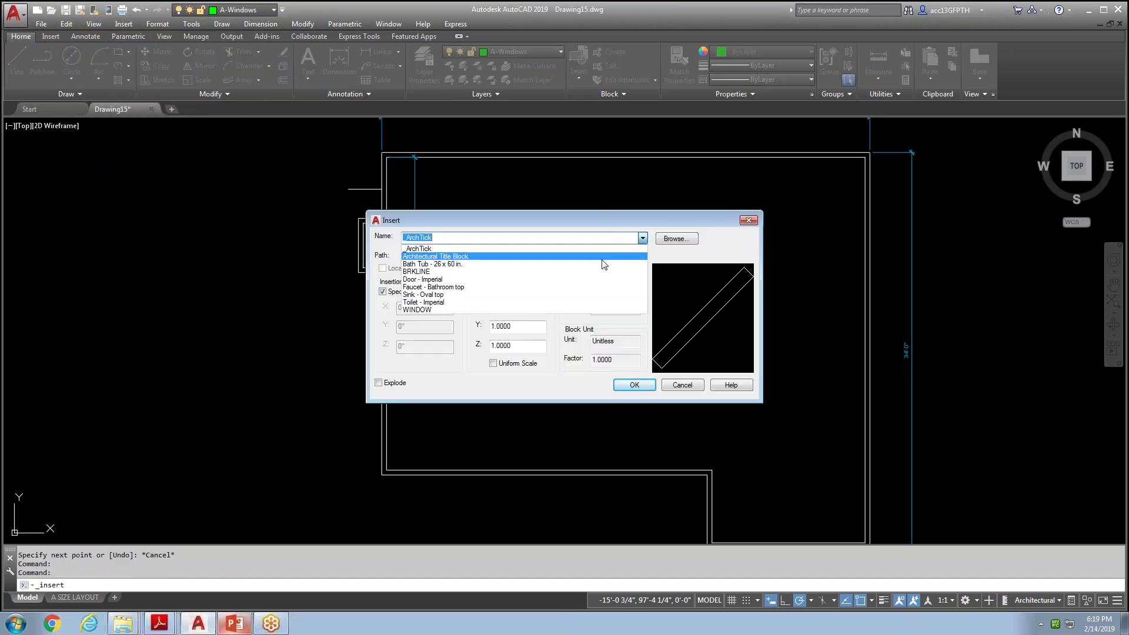
left_click(457, 309)
left_click(634, 385)
scroll(371, 196, "up", 2)
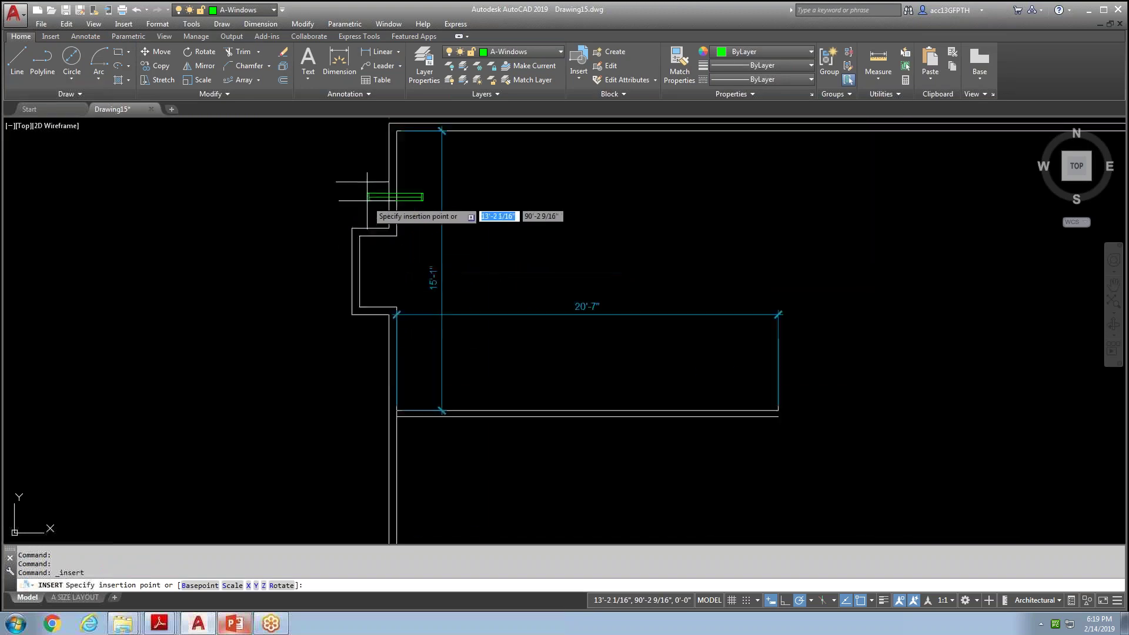
scroll(367, 199, "up", 2)
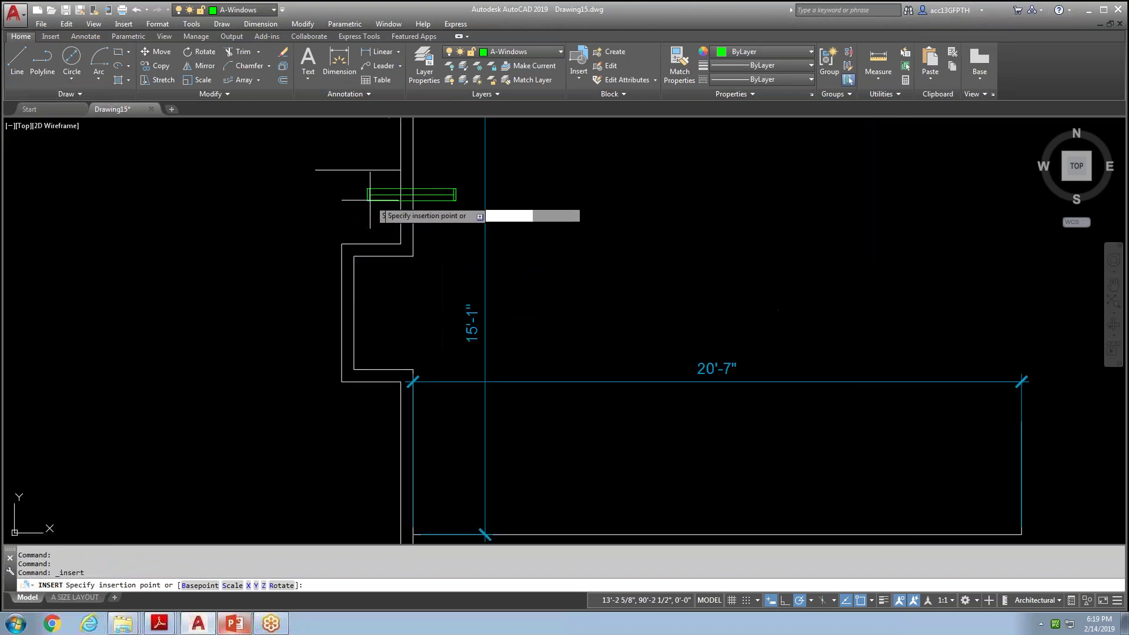
left_click(400, 171)
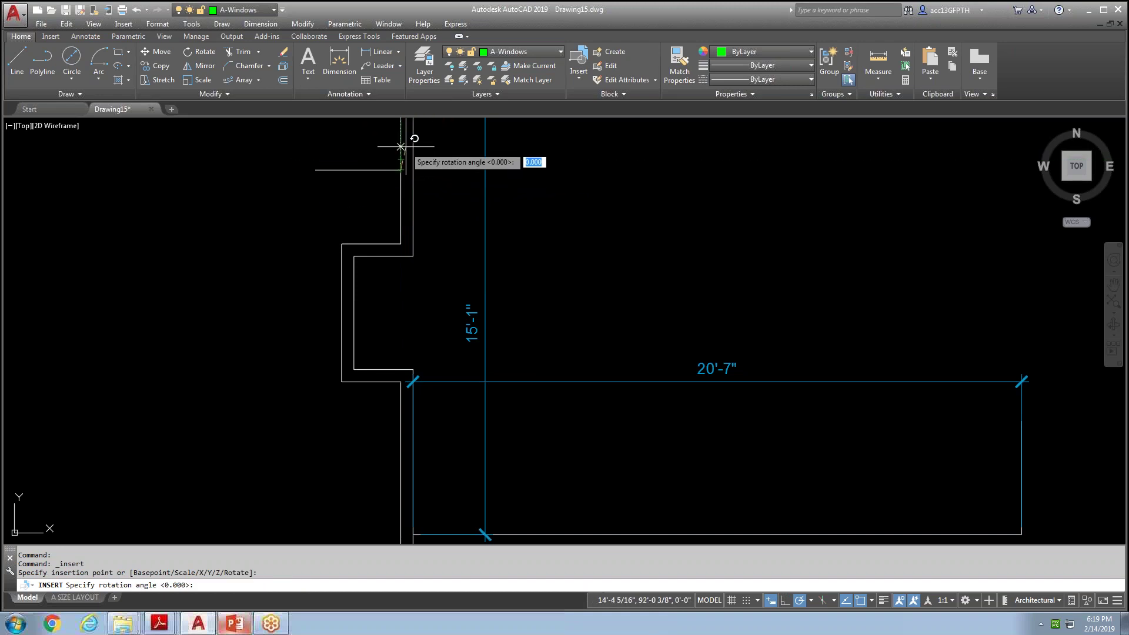
left_click(400, 144)
Move the window by its outer side's midpoint into the left wall, onto the point where the reference line meets the outer face.
scroll(398, 277, "down", 3)
scroll(400, 260, "up", 2)
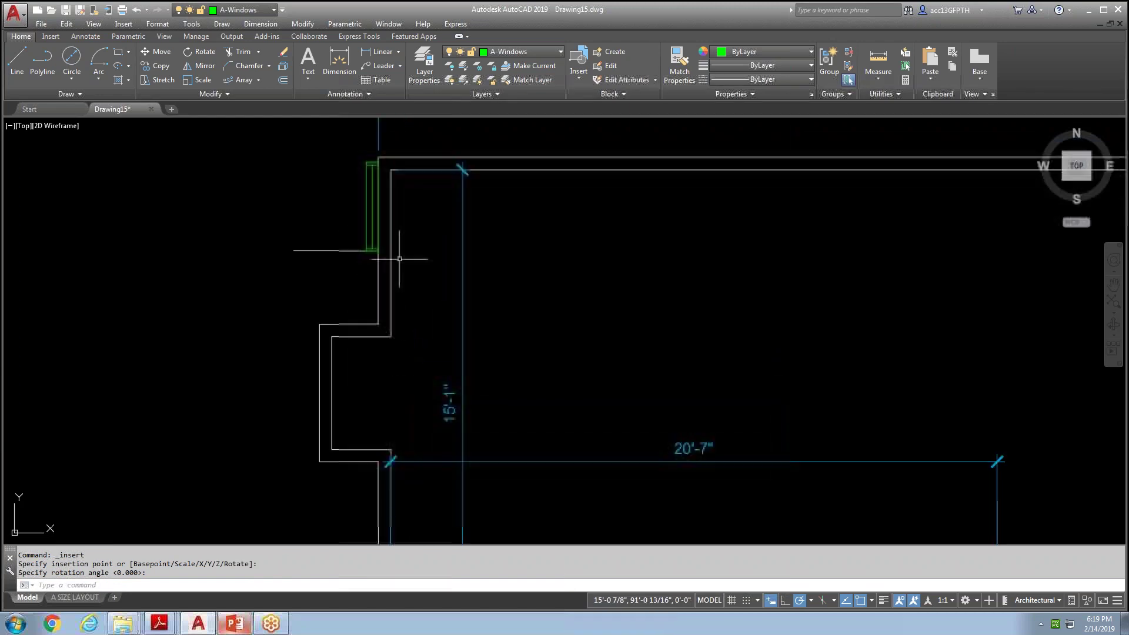
type("m")
key("Return")
left_click(371, 221)
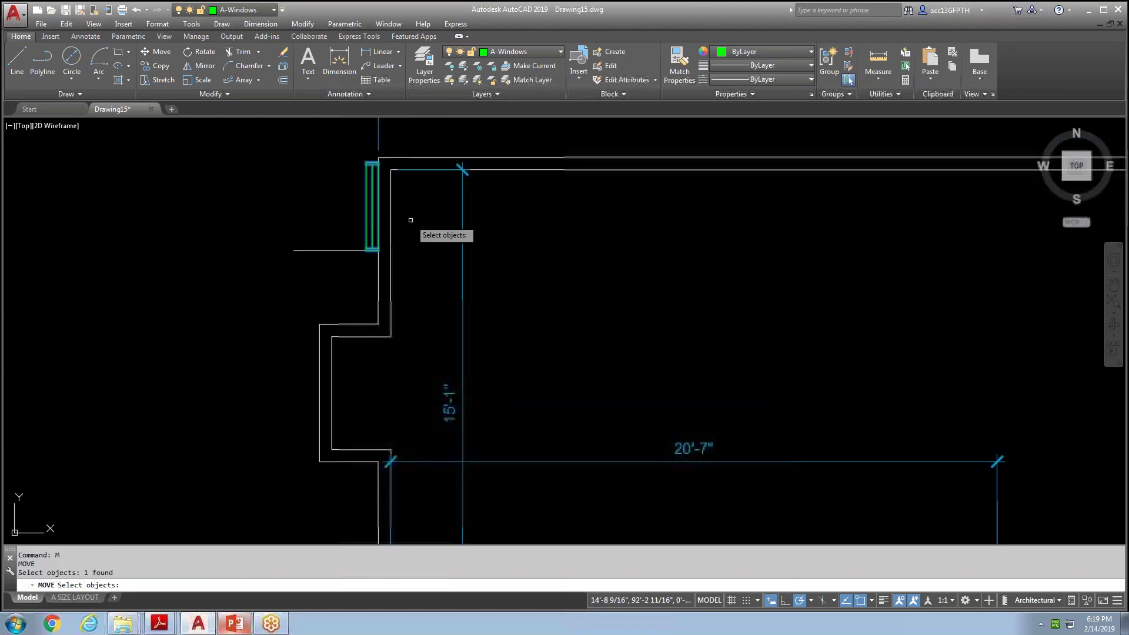
key("Return")
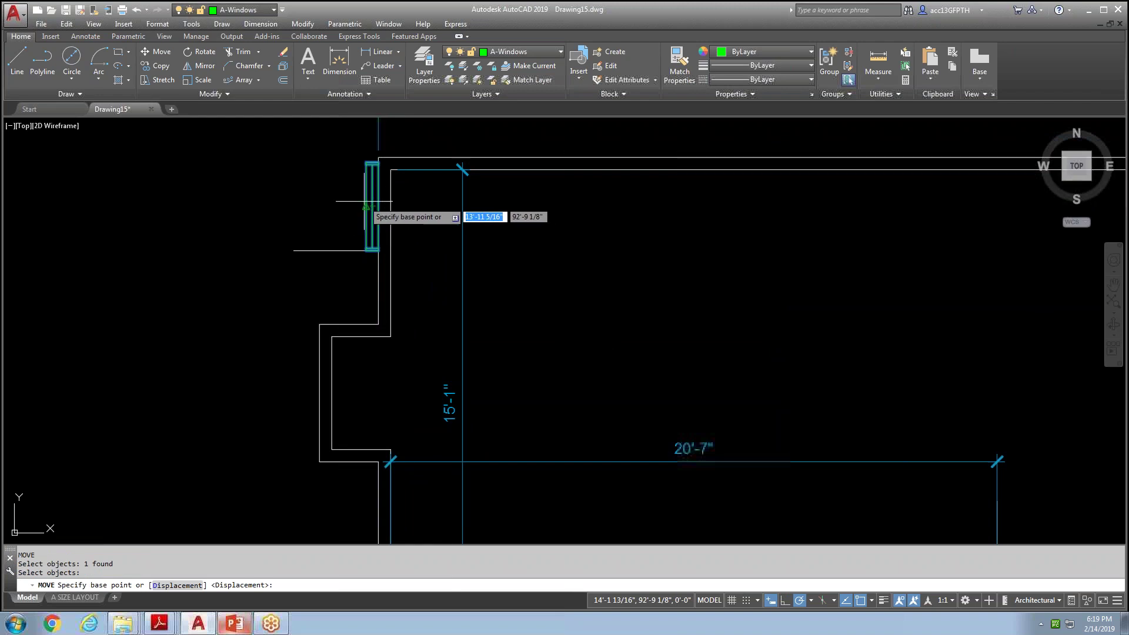
left_click(366, 206)
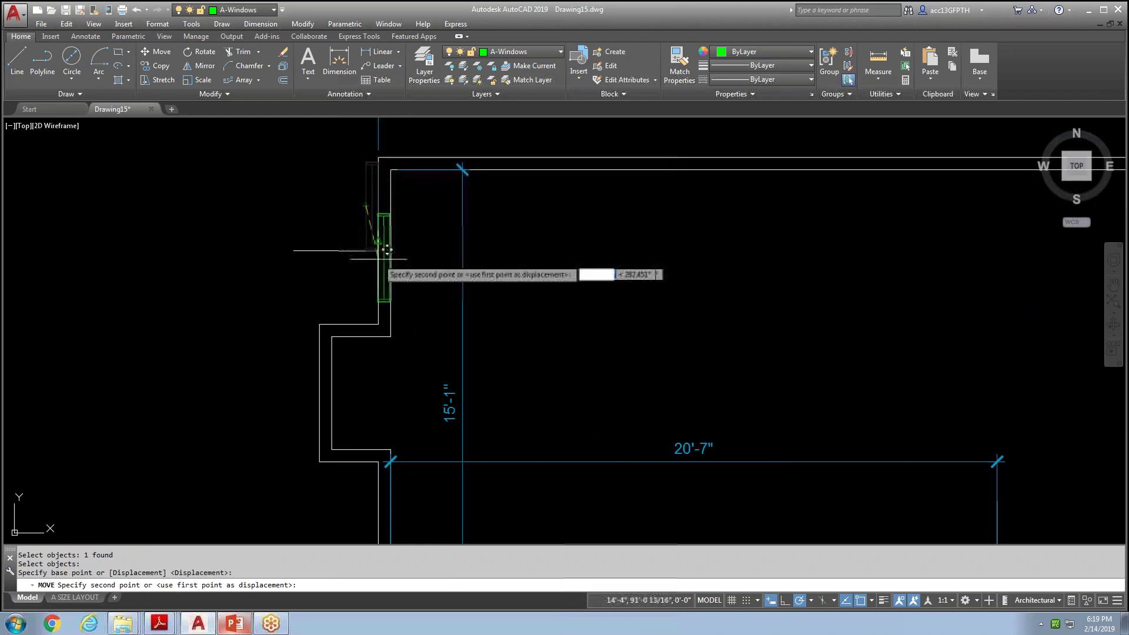
key("Escape")
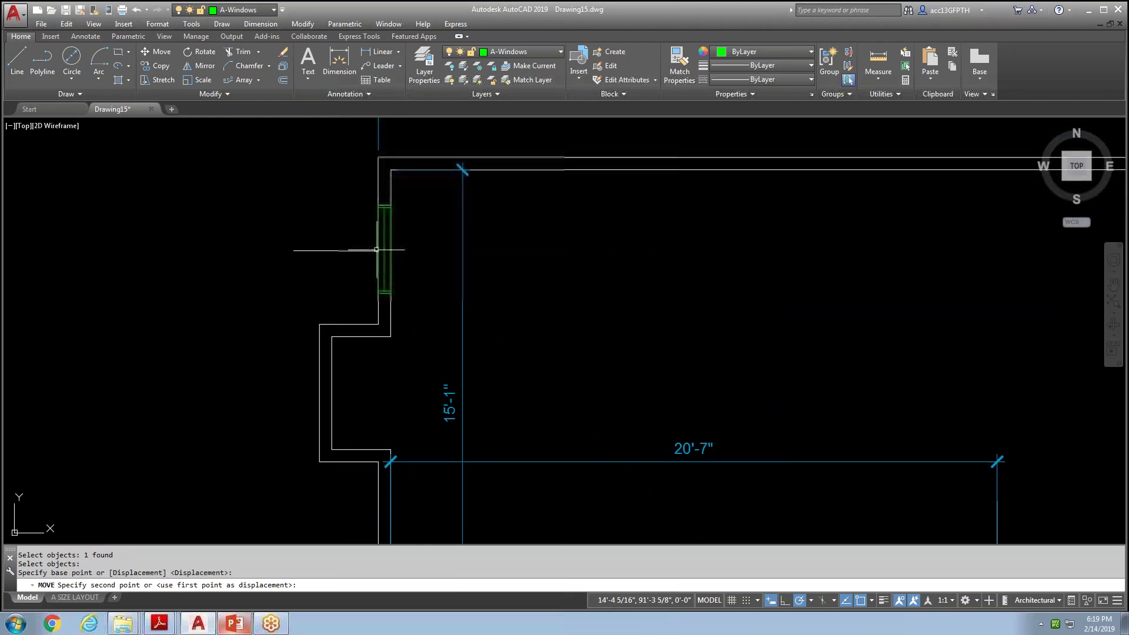
Erase the short horizontal reference line outside the left wall.
left_click(334, 226)
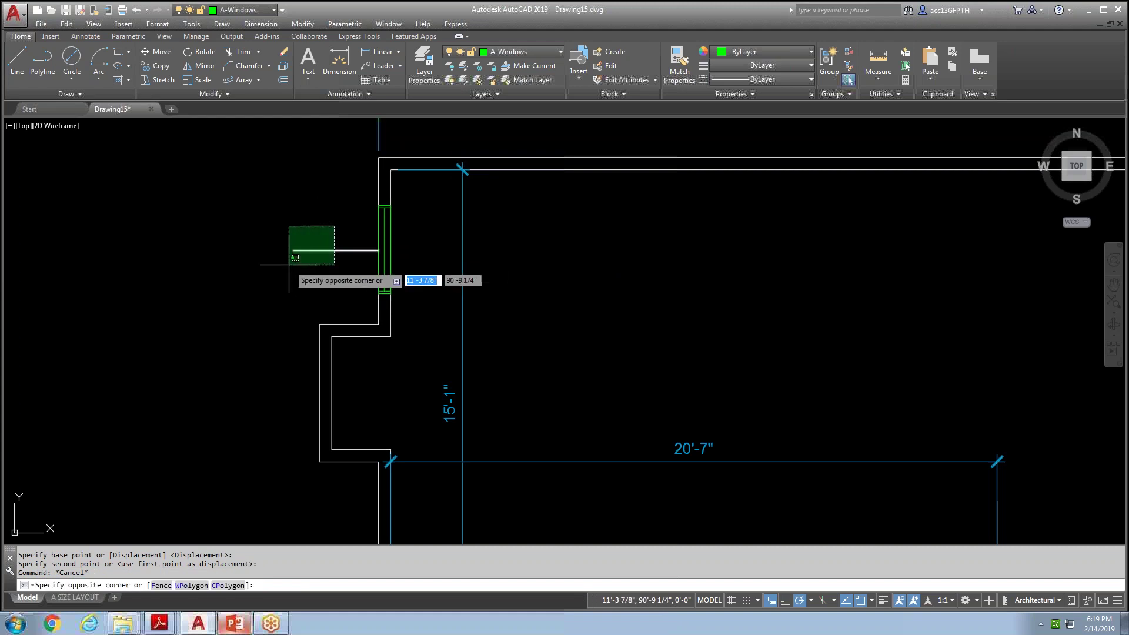
left_click(288, 265)
key("Delete")
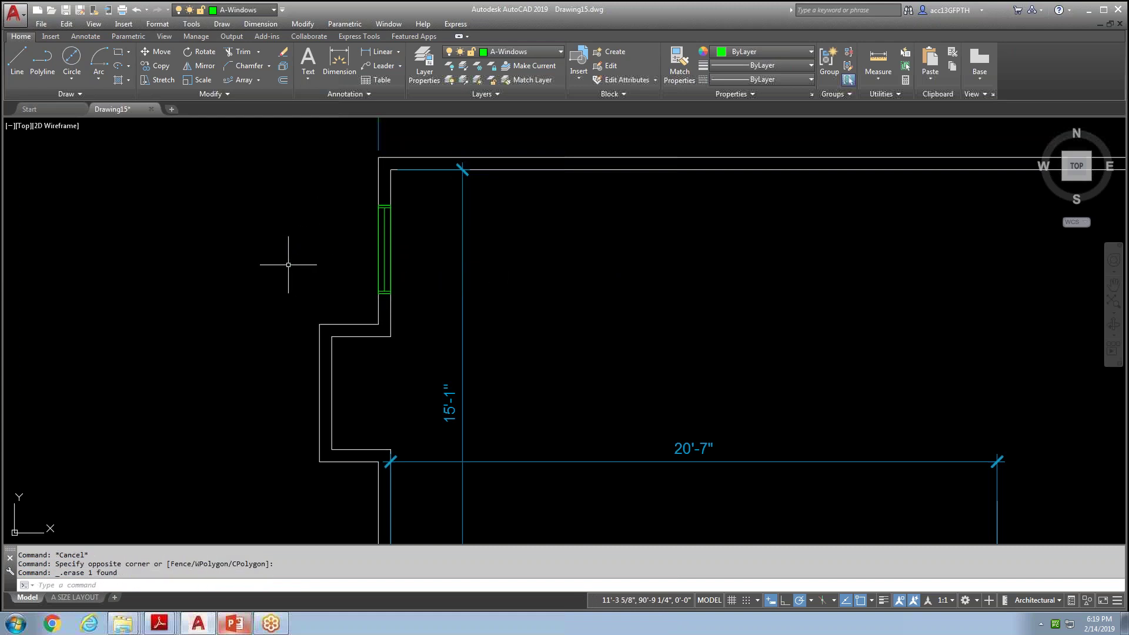
On the Dimensions layer, add a vertical linear dimension from the outer upper-left corner to the window's midpoint, placed outside the left wall.
scroll(288, 265, "down", 1)
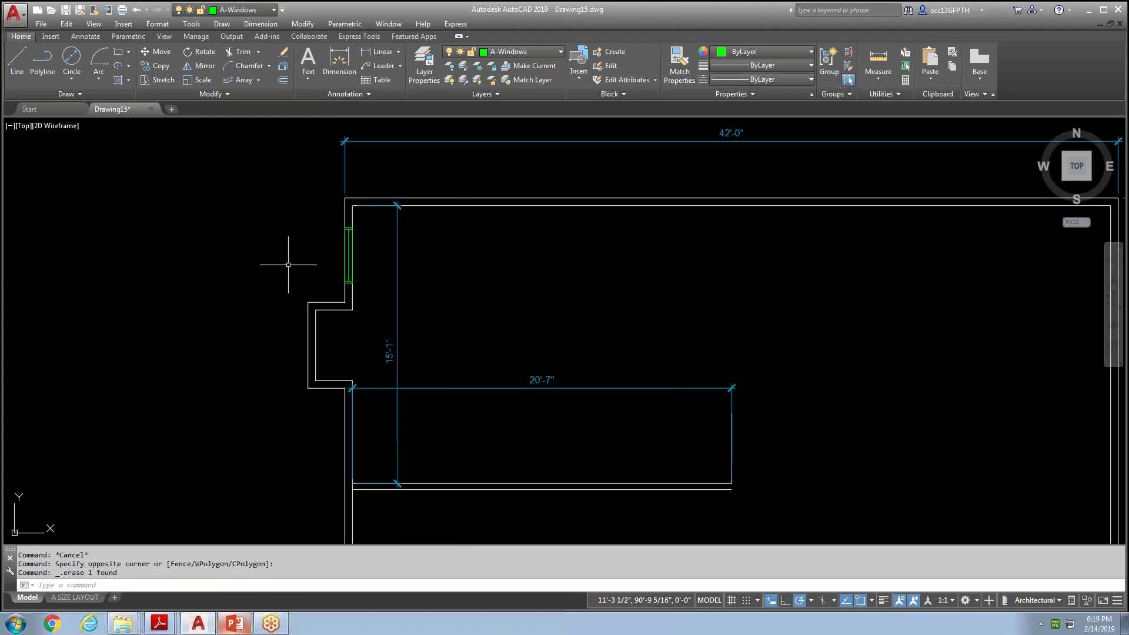
left_click(562, 50)
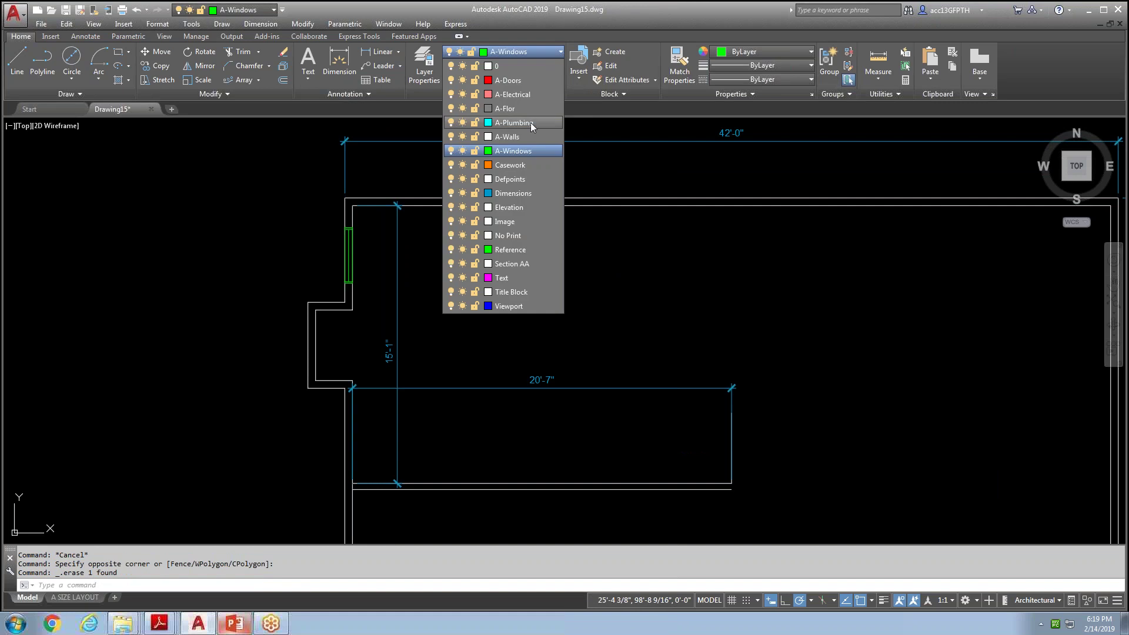
left_click(524, 193)
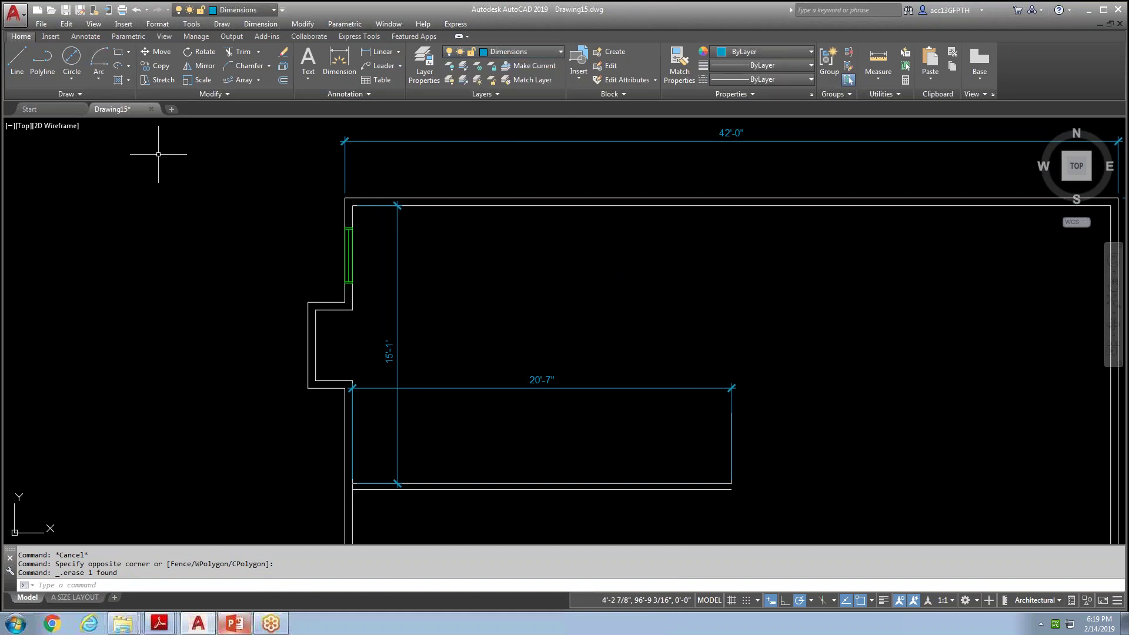
left_click(383, 52)
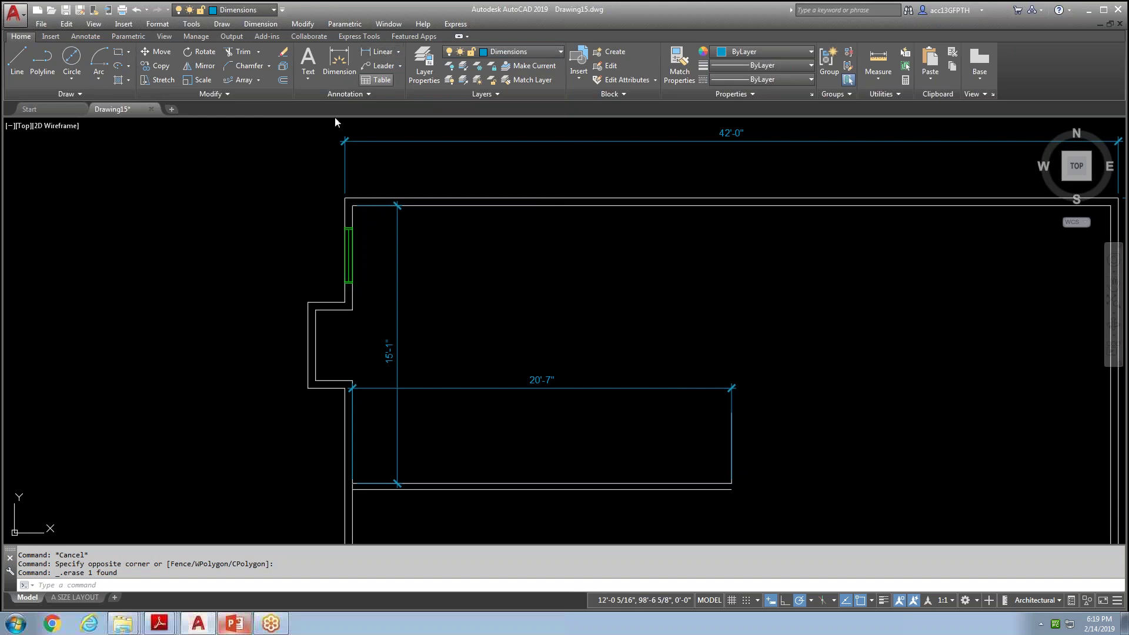
left_click(344, 197)
left_click(344, 256)
left_click(320, 247)
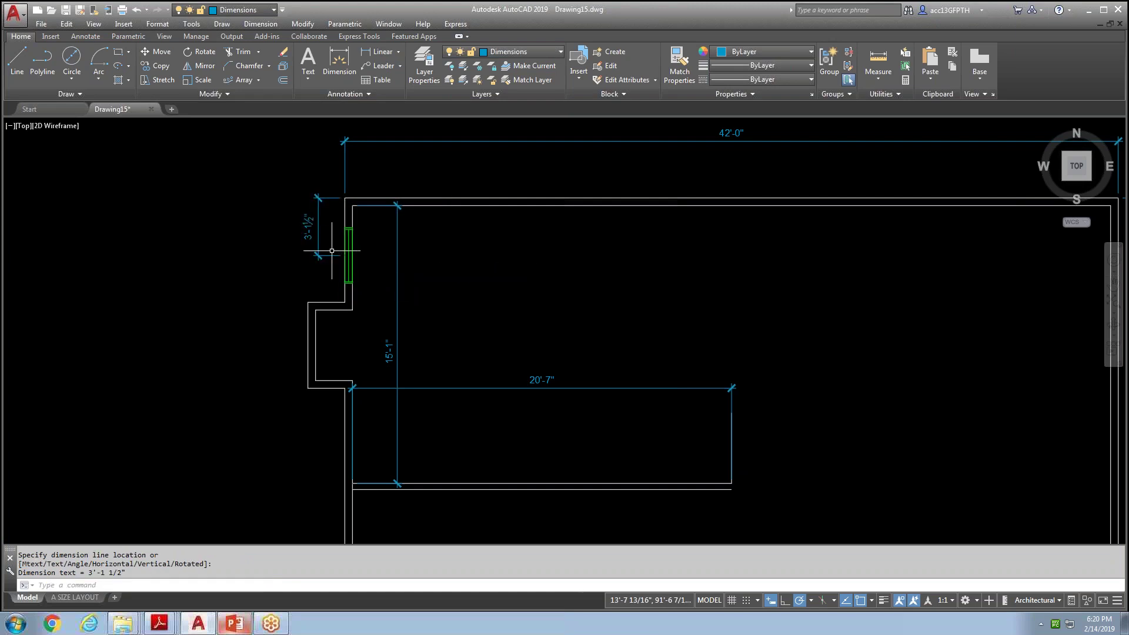
scroll(334, 253, "up", 5)
scroll(457, 270, "down", 2)
middle_click_drag(436, 212, 433, 308)
scroll(394, 270, "up", 2)
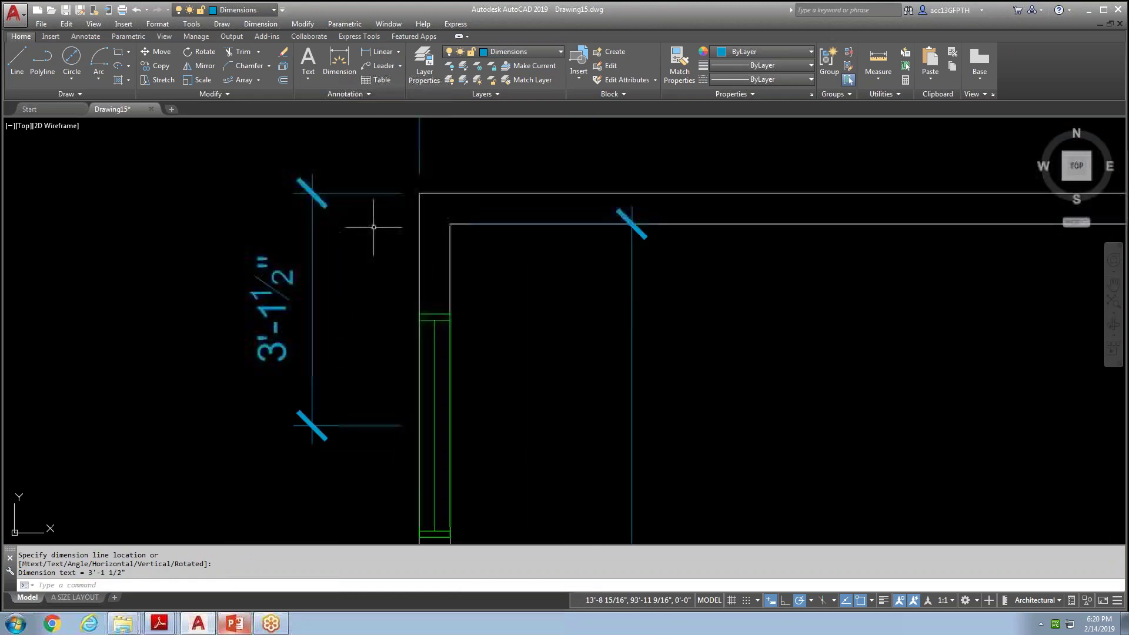
scroll(373, 227, "down", 2)
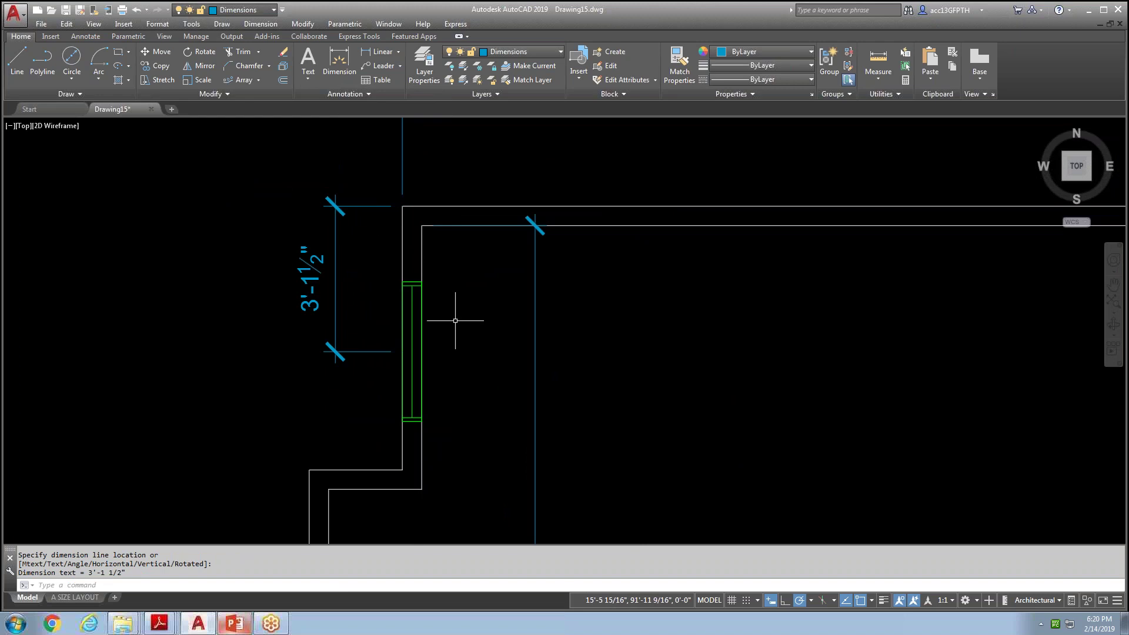
scroll(455, 320, "down", 2)
type("m")
key("Return")
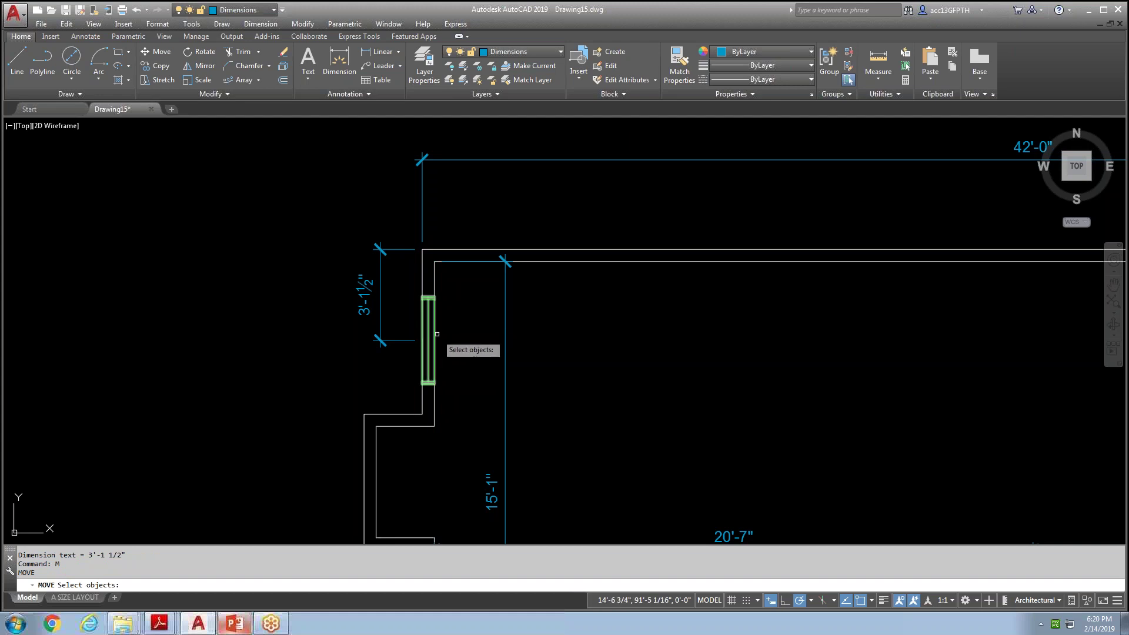
key("Escape")
Try to stretch the lower extension line origin of the window's position dimension along the wall's outer face.
scroll(439, 345, "up", 2)
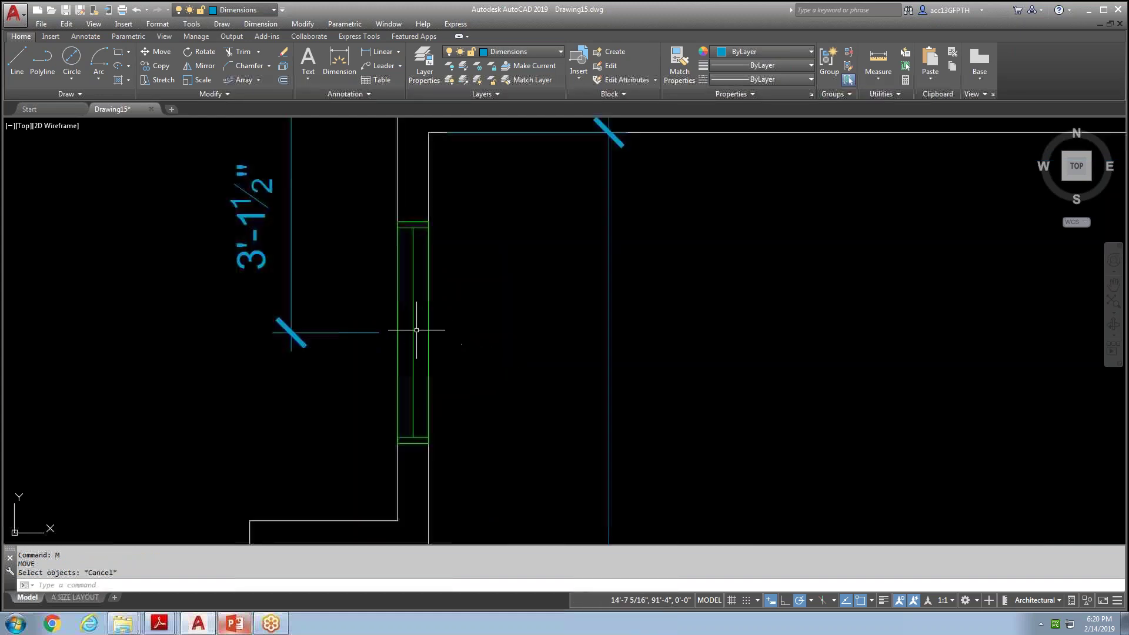
left_click(293, 331)
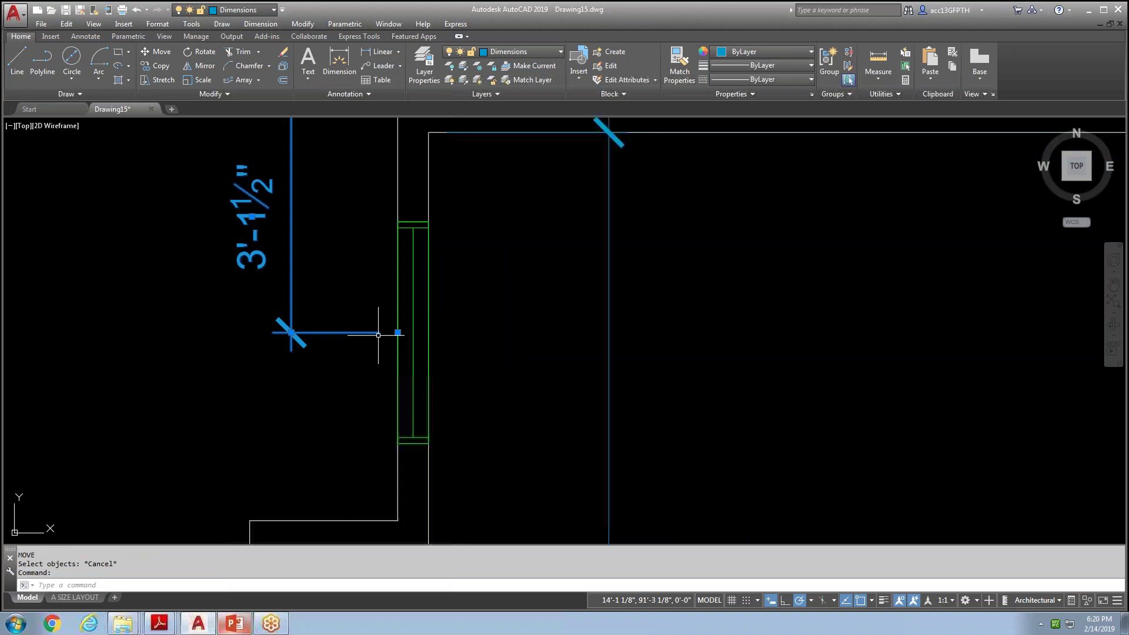
left_click(398, 332)
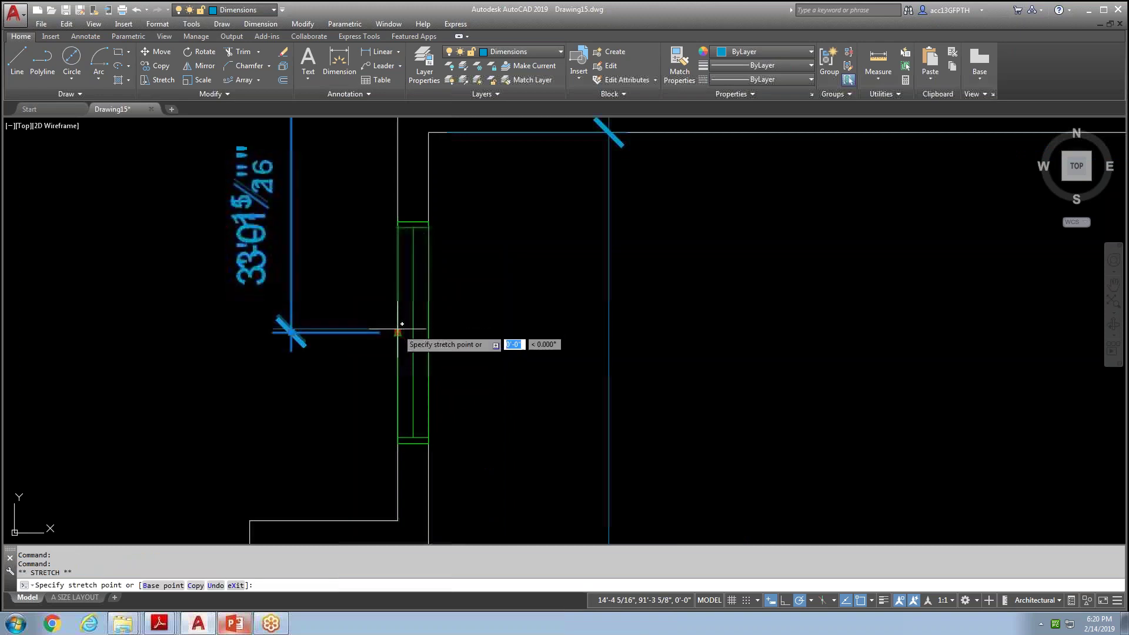
scroll(398, 329, "up", 5)
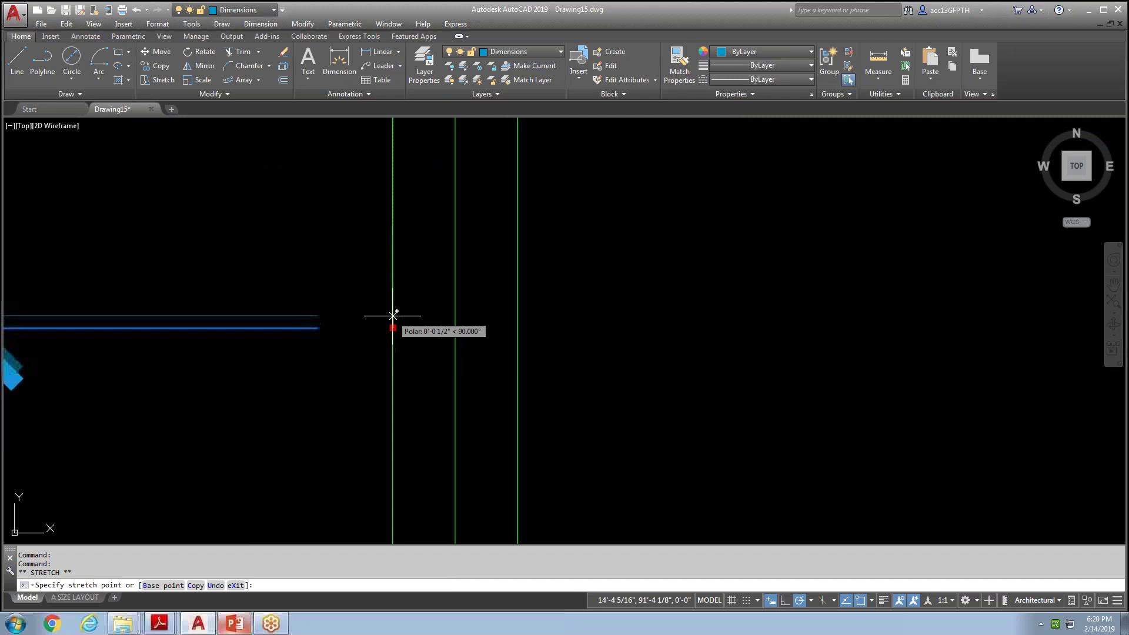
scroll(393, 327, "up", 5)
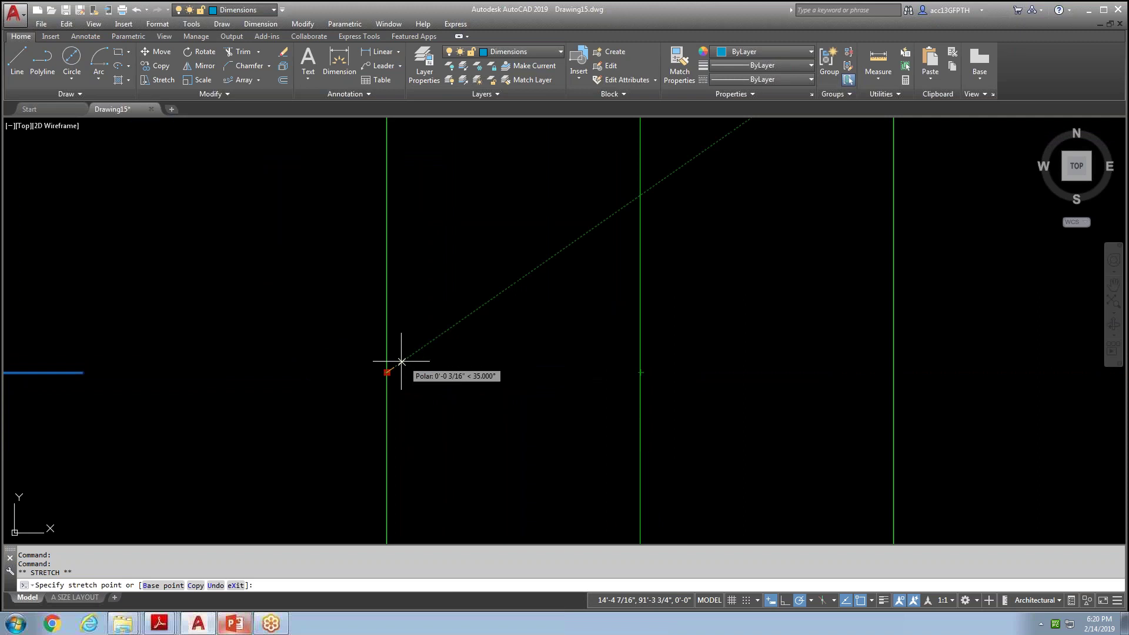
key("Escape")
Try to add a vertical linear dimension along the window's inner side, from its upper to its lower corner.
scroll(386, 373, "down", 3)
scroll(418, 420, "up", 5)
scroll(450, 400, "down", 5)
scroll(461, 390, "up", 2)
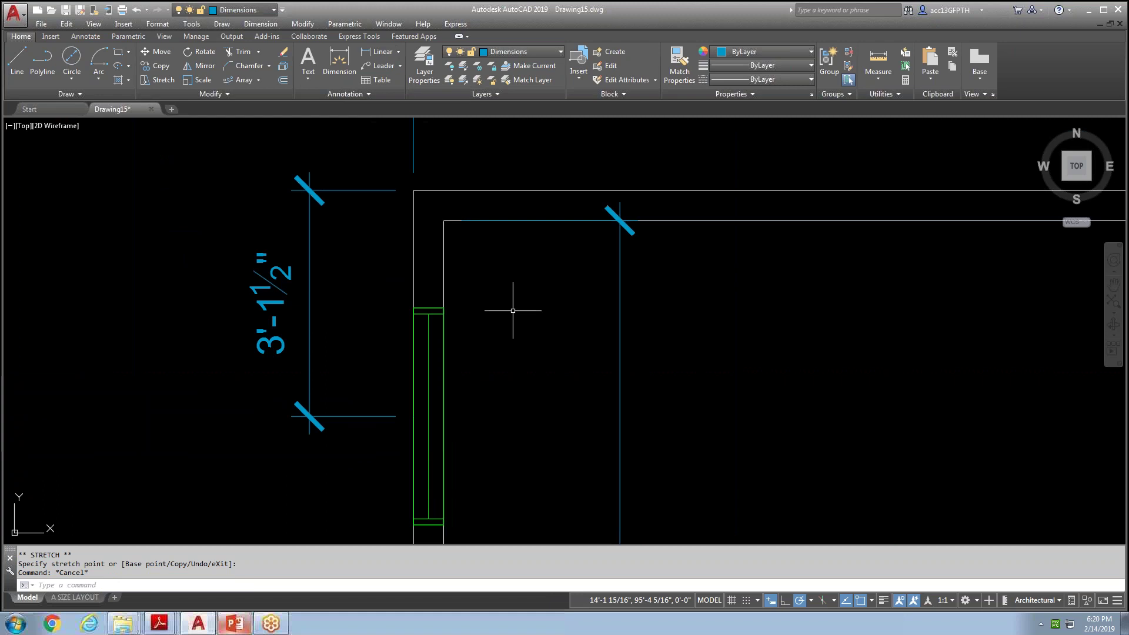
left_click(376, 55)
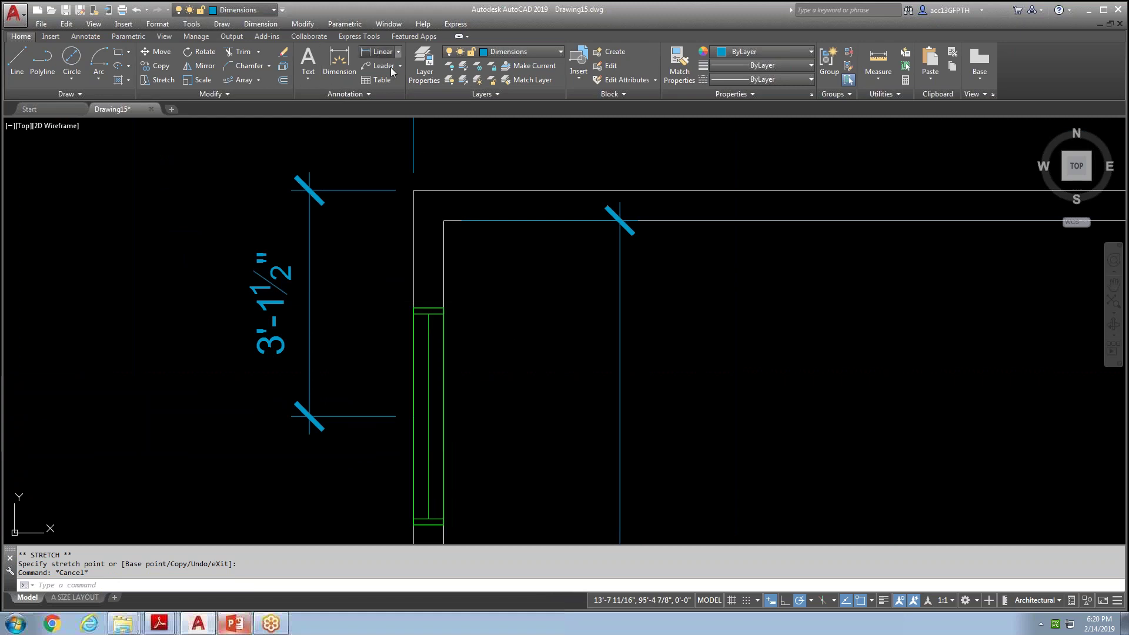
left_click(444, 307)
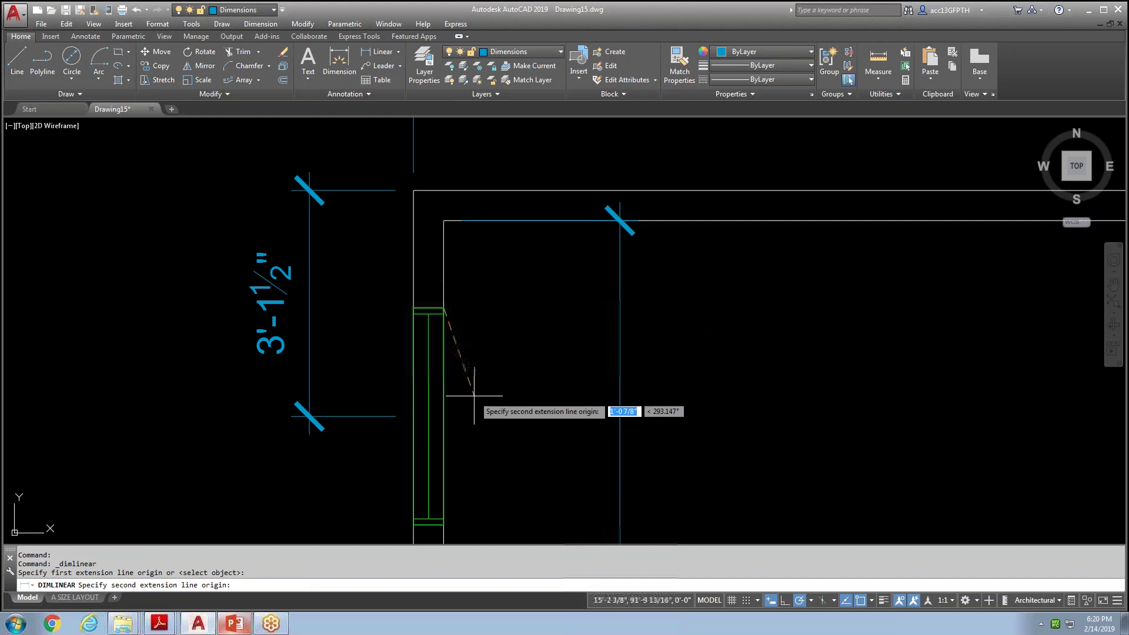
left_click(445, 523)
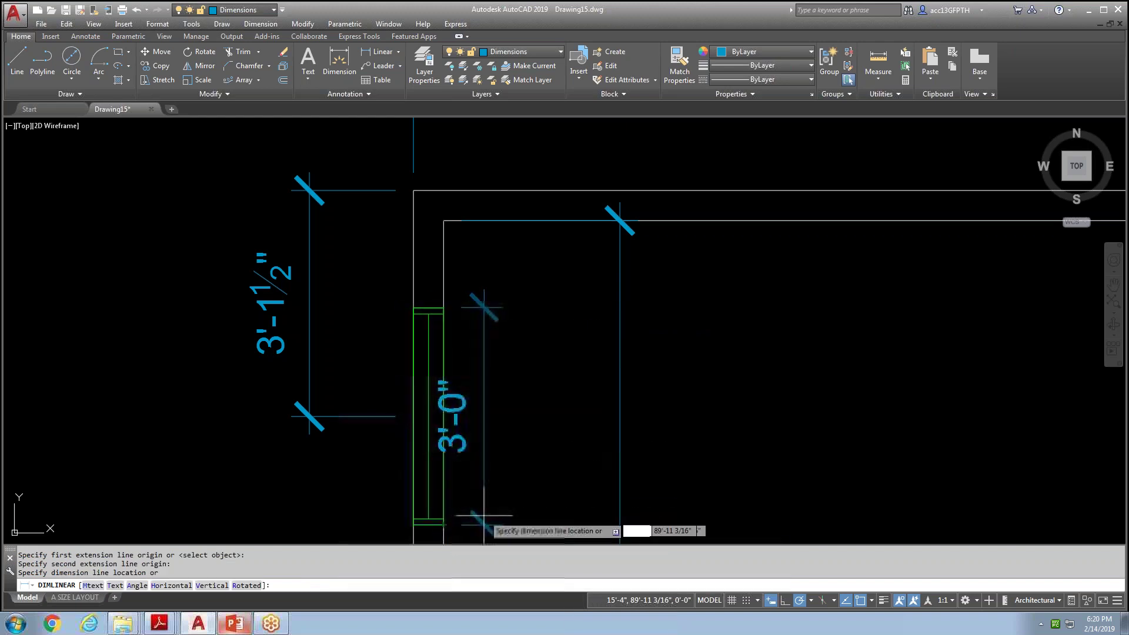
key("Escape")
Move the window straight down along the left wall by 0.5 inch.
type("M")
key("Return")
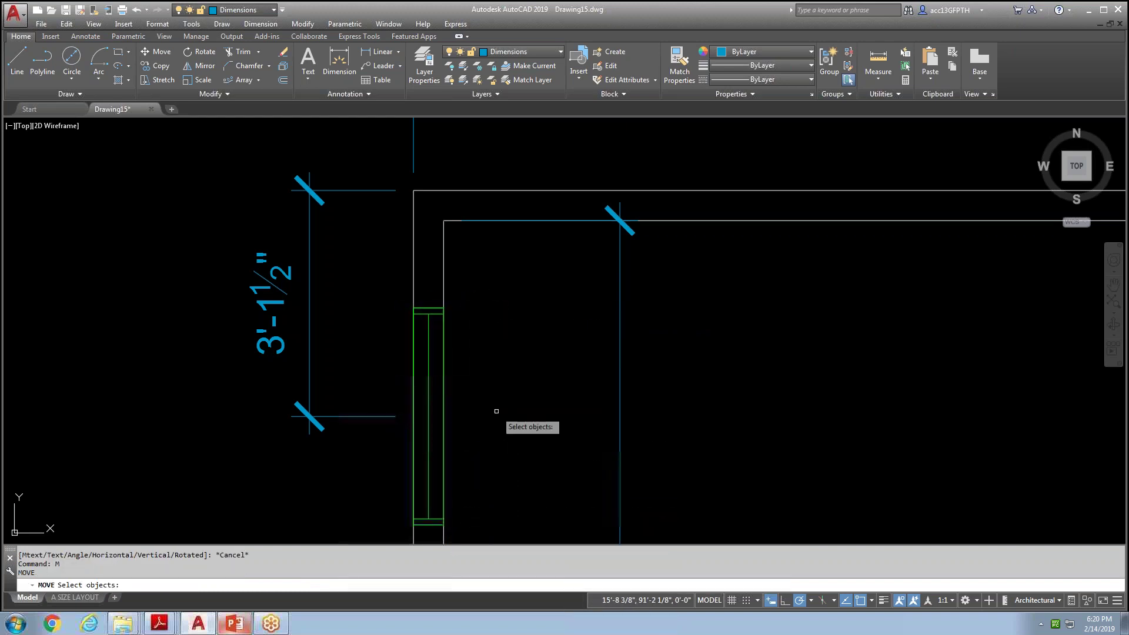
left_click(429, 389)
key("Return")
left_click(516, 379)
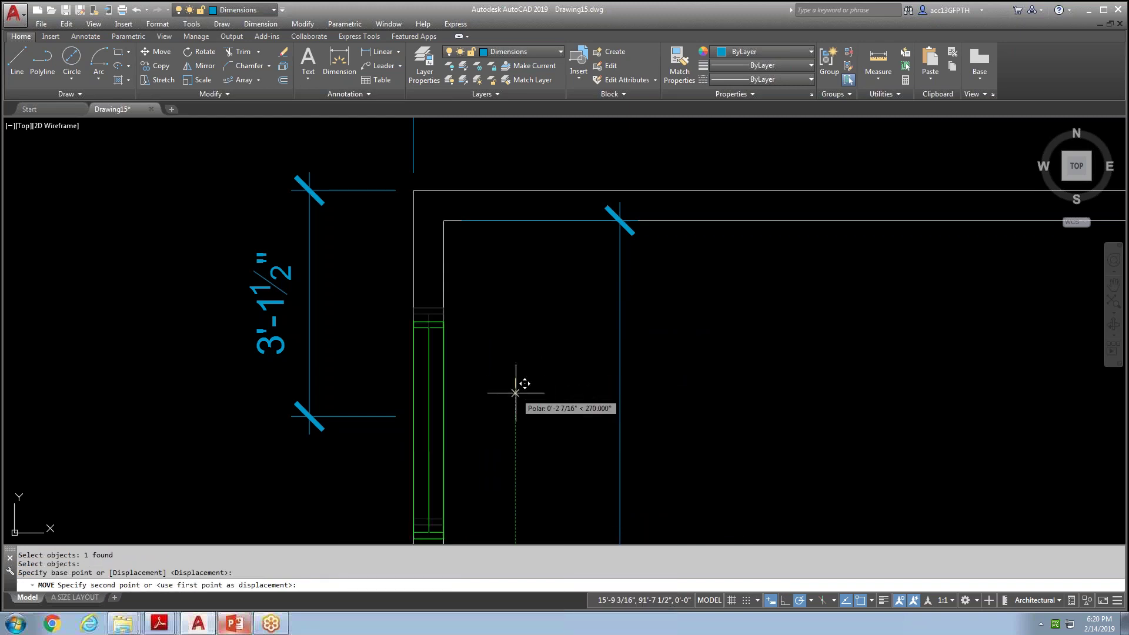
type(".5")
key("Return")
key("Escape")
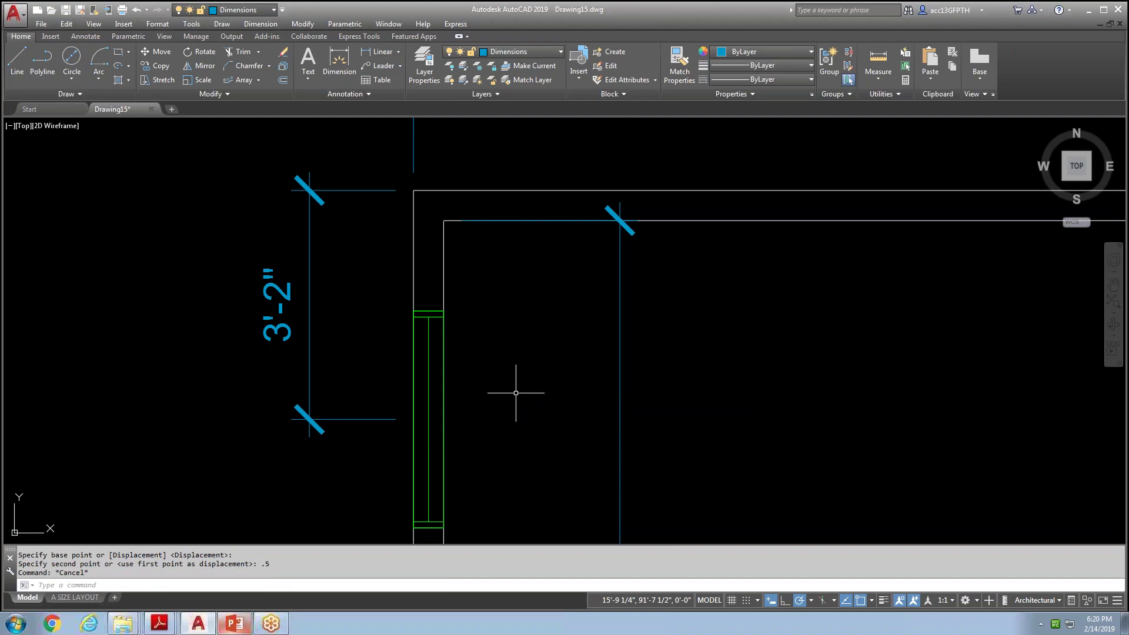
scroll(516, 393, "down", 5)
middle_click_drag(511, 382, 351, 214)
scroll(584, 328, "down", 2)
mouse_move(710, 336)
middle_mouse_down()
mouse_move(658, 317)
mouse_move(585, 265)
middle_mouse_up()
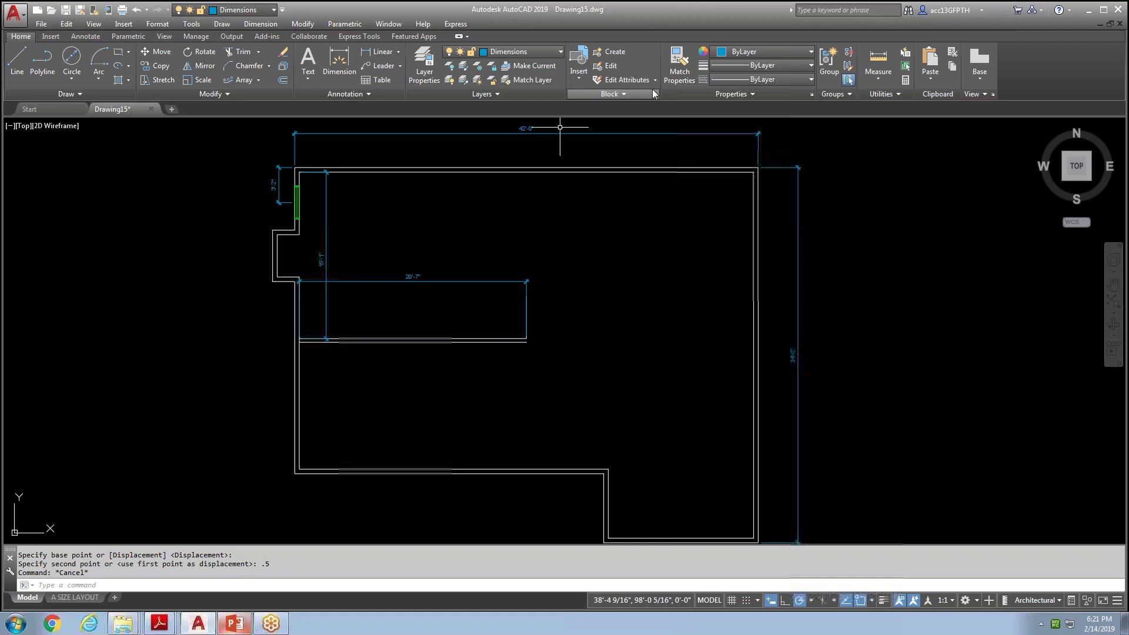
Make A-Plumbing the current layer and insert the Toilet - Imperial block unrotated in the open area below the interior wall.
left_click(524, 51)
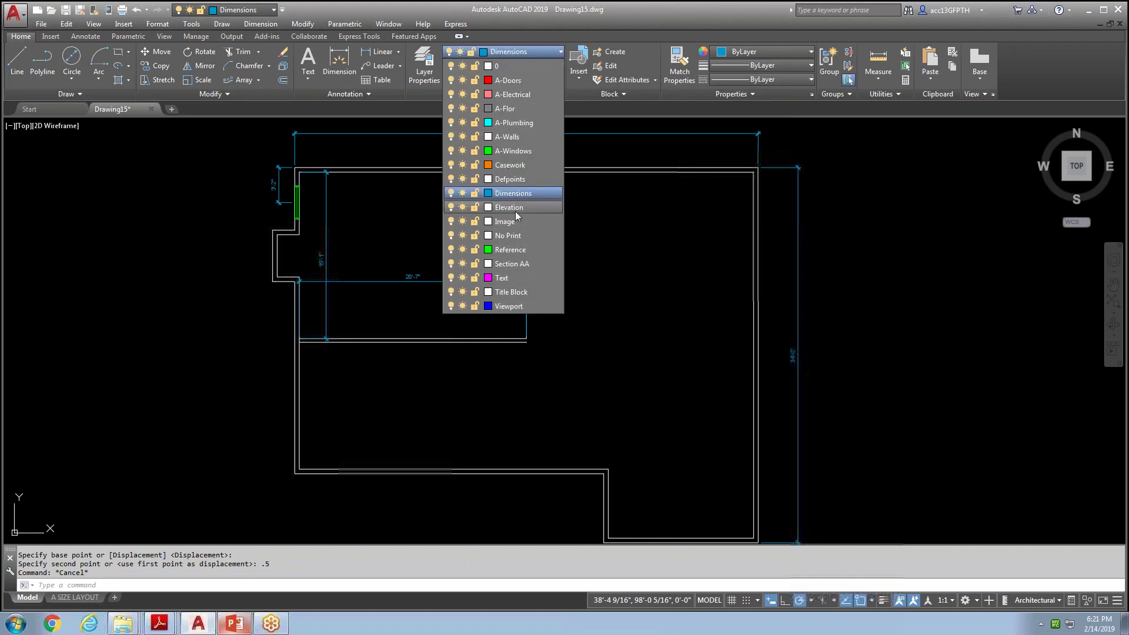
left_click(506, 122)
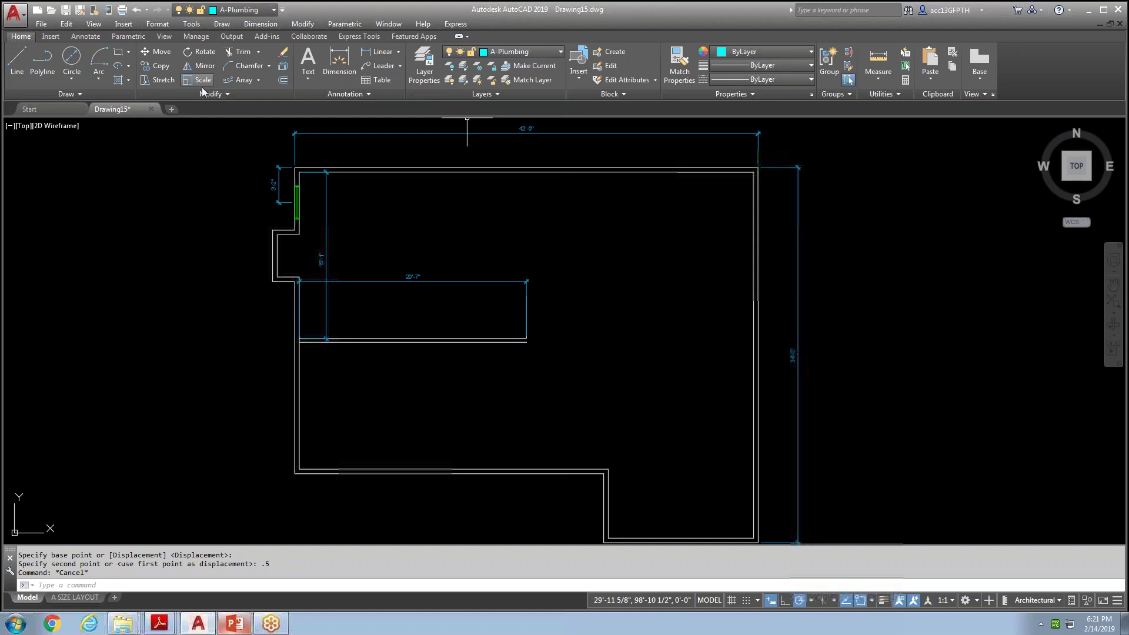
left_click(50, 37)
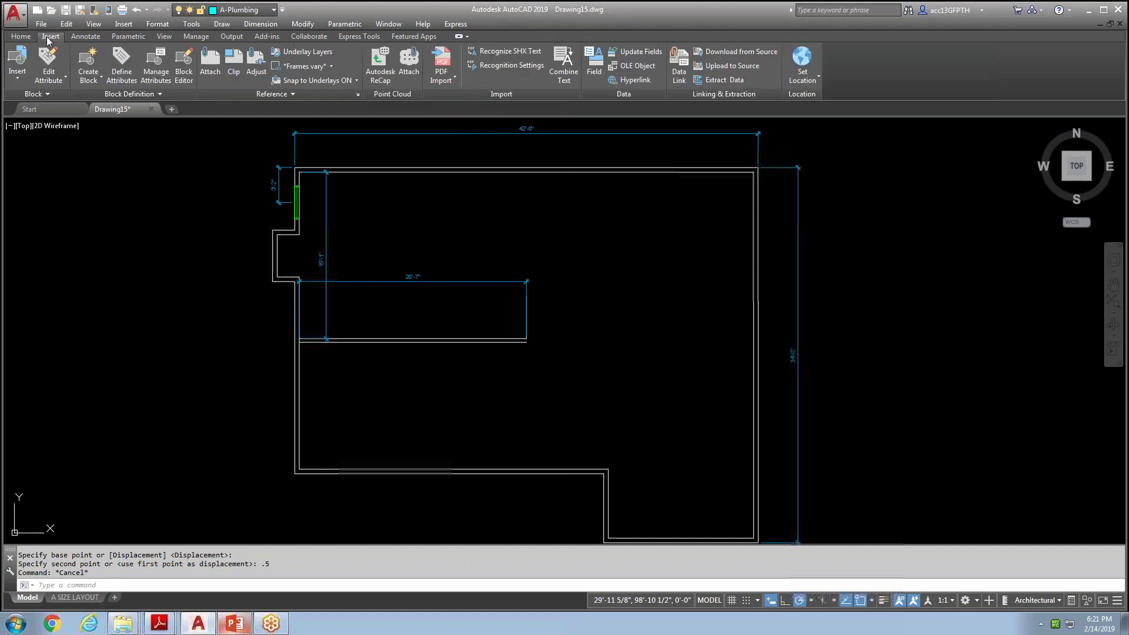
left_click(17, 63)
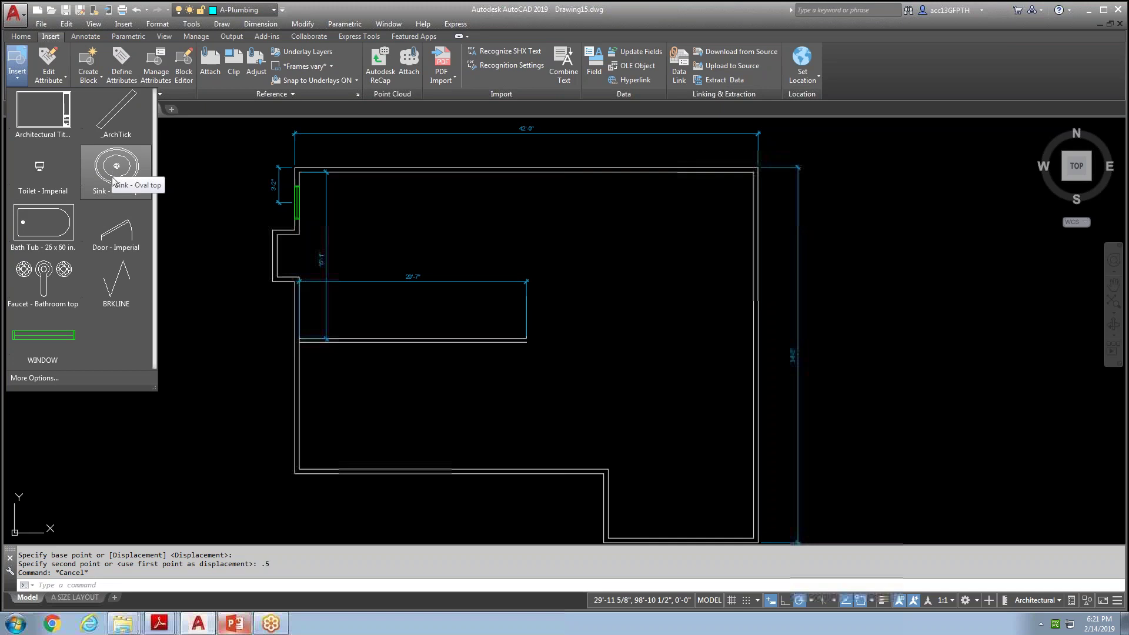
left_click(41, 181)
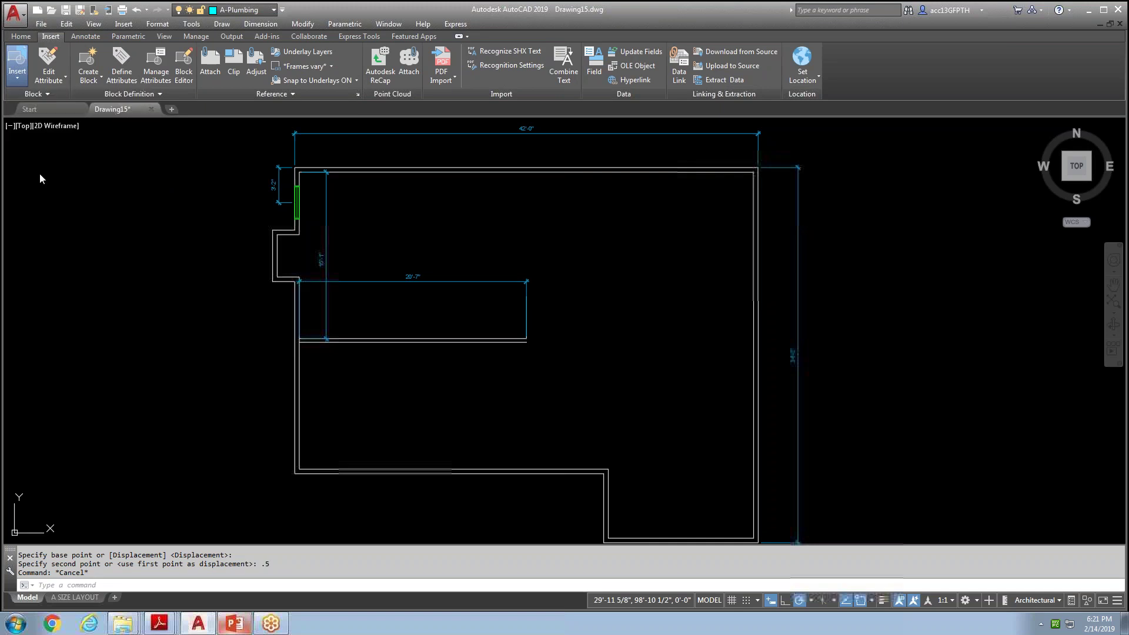
left_click(575, 416)
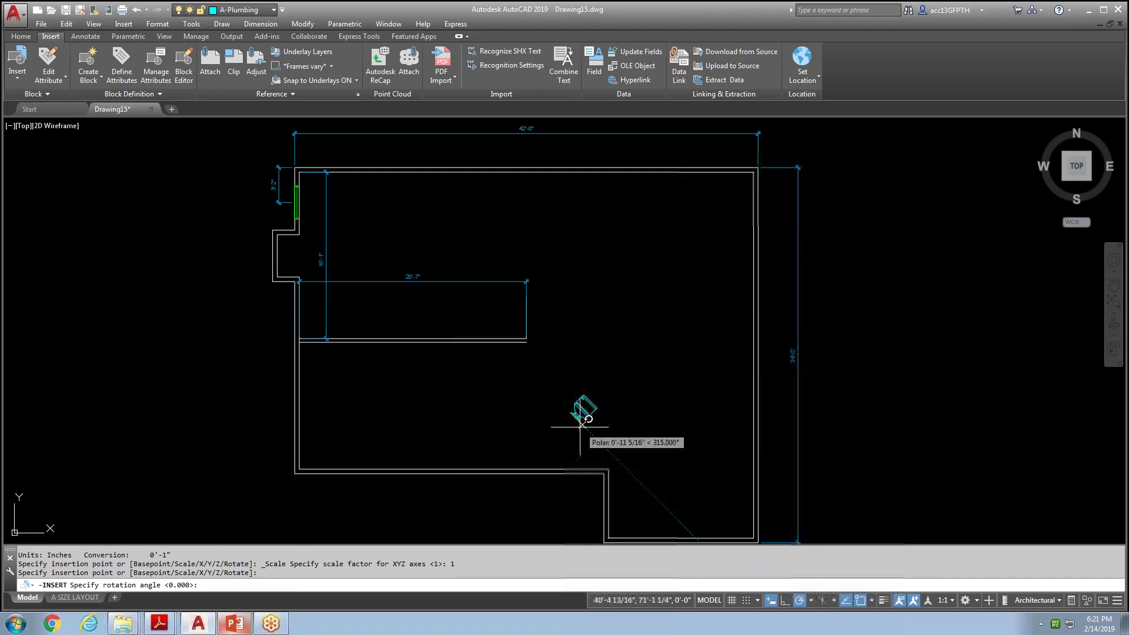
left_click(592, 417)
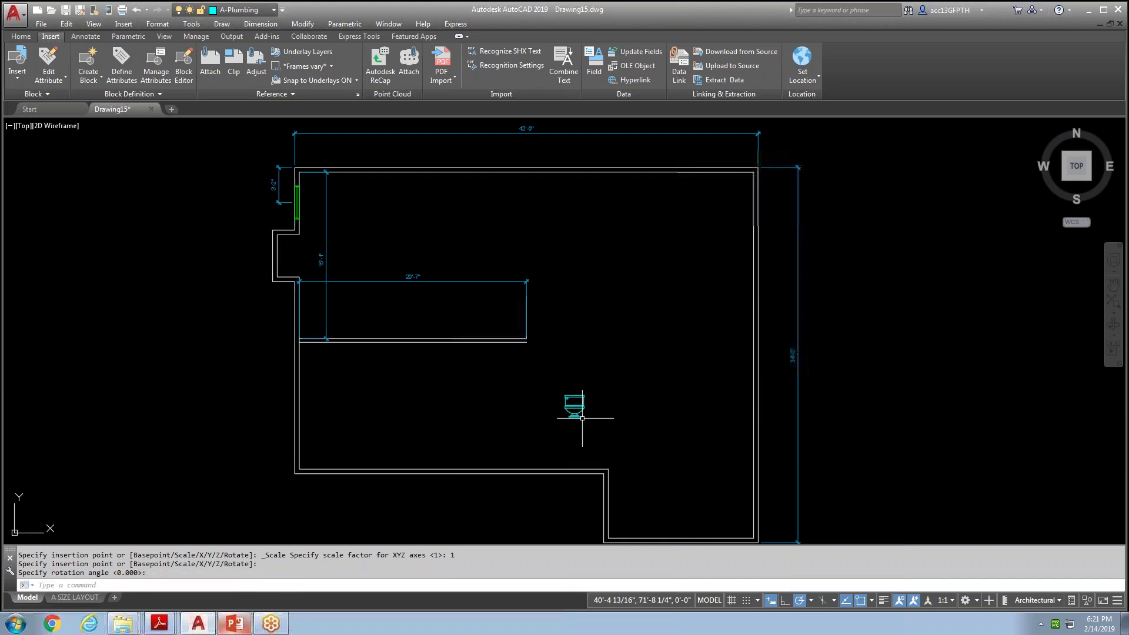
Switch the toilet block from its elevation view to its plan view.
left_click(575, 417)
key("Return")
scroll(574, 417, "up", 4)
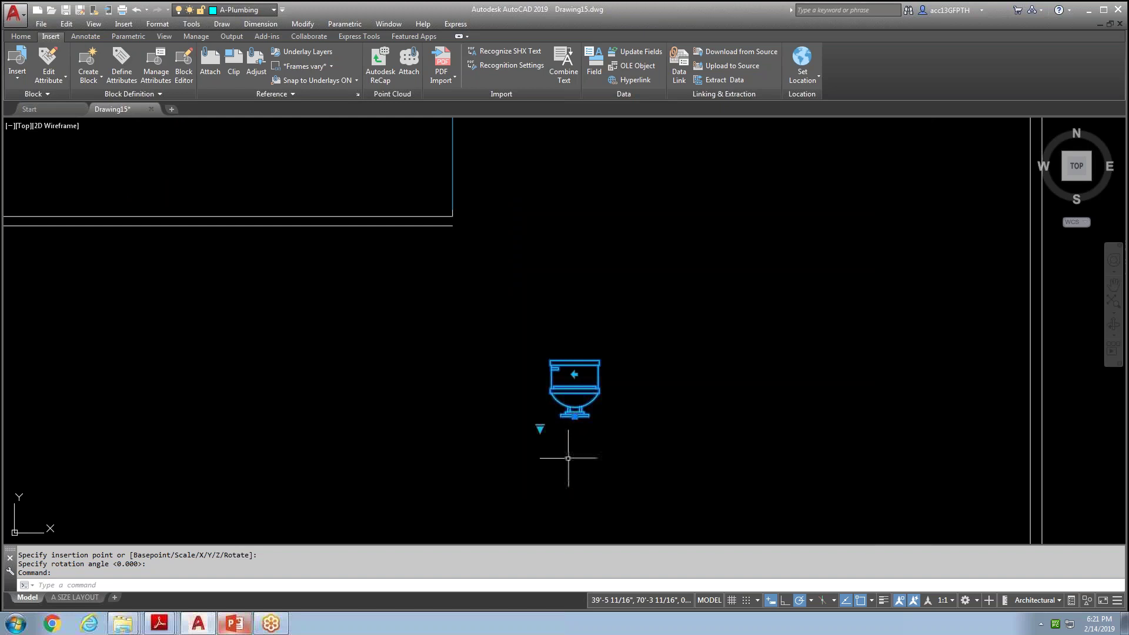
left_click(540, 428)
left_click(553, 450)
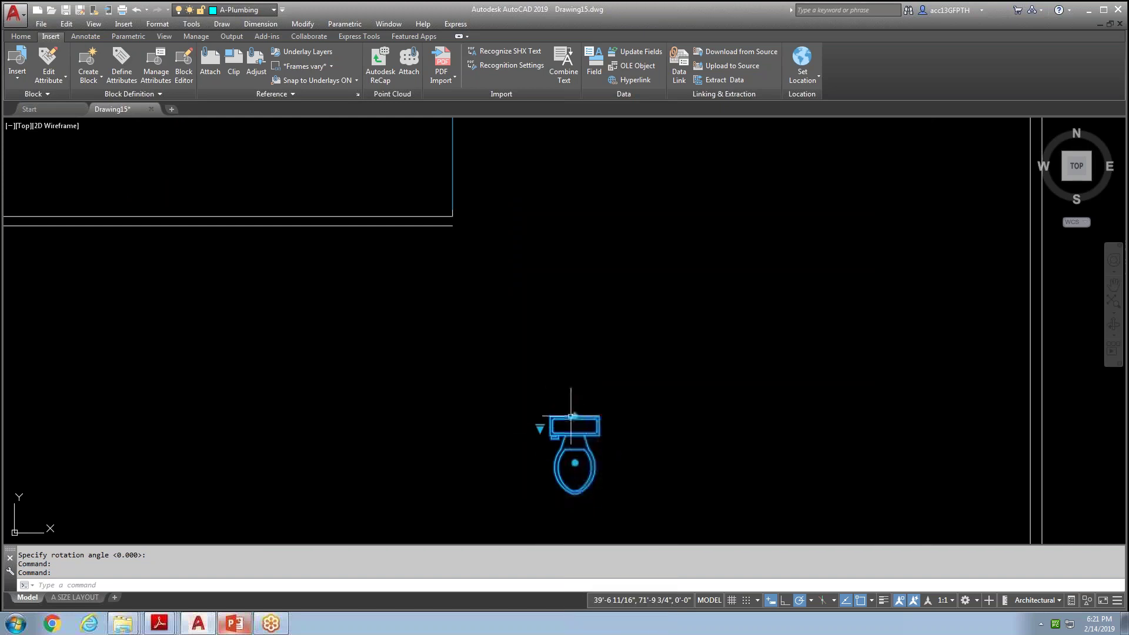
Rotate the toilet about its tank's back edge so the bowl points straight up the plan.
left_click(575, 463)
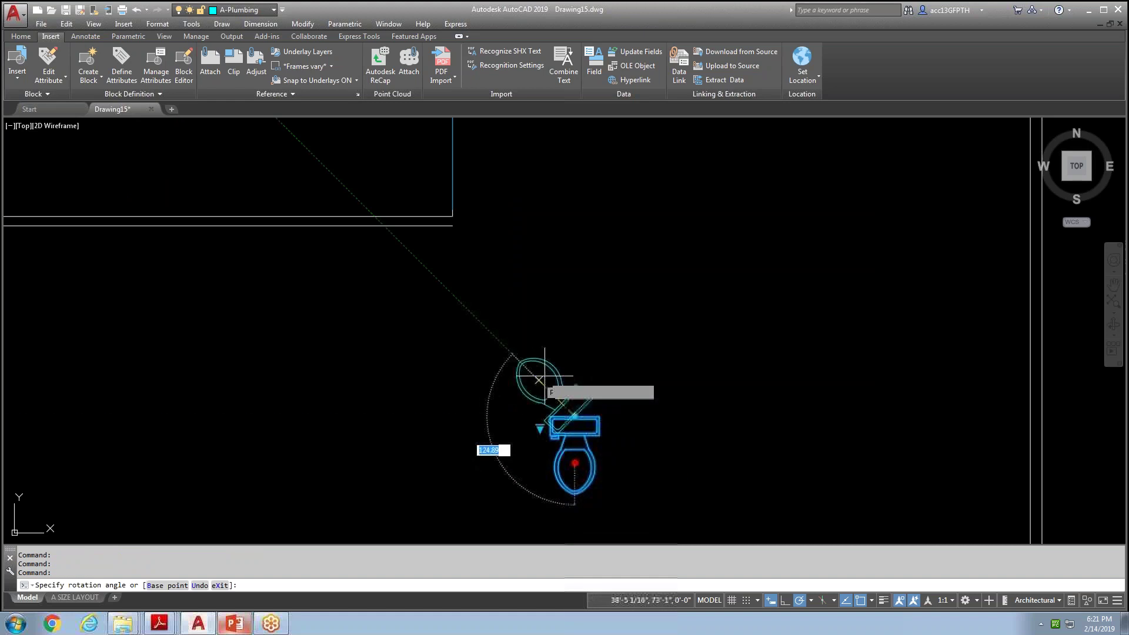
left_click(570, 382)
key("Escape")
scroll(613, 391, "down", 3)
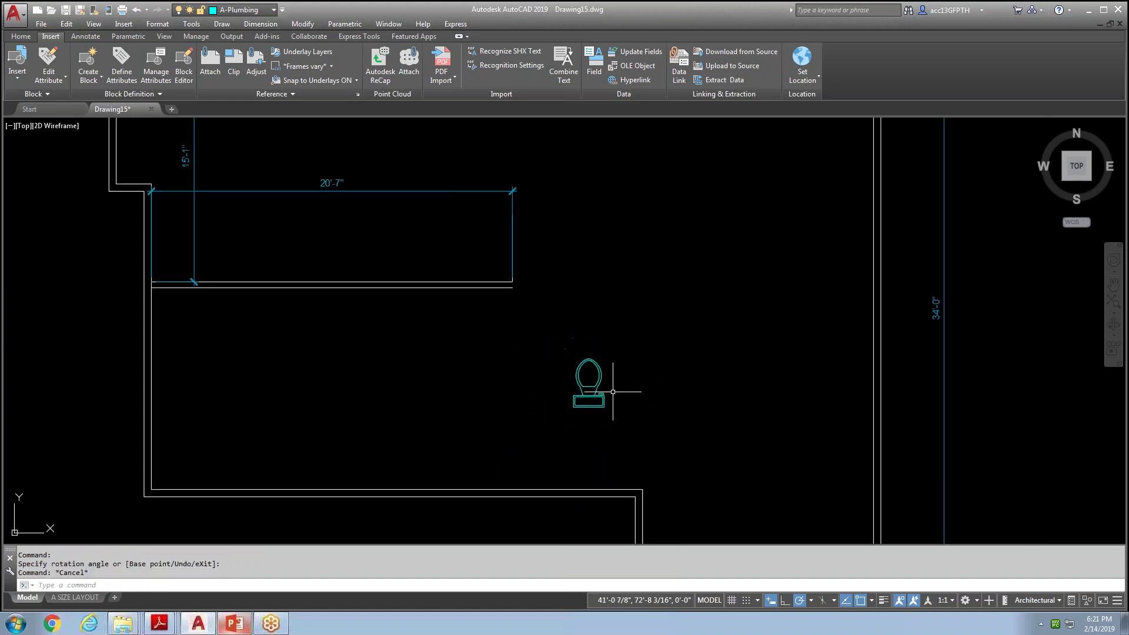
Insert the Sink - Oval top block, unrotated, just left of the toilet.
middle_click_drag(613, 386, 483, 383)
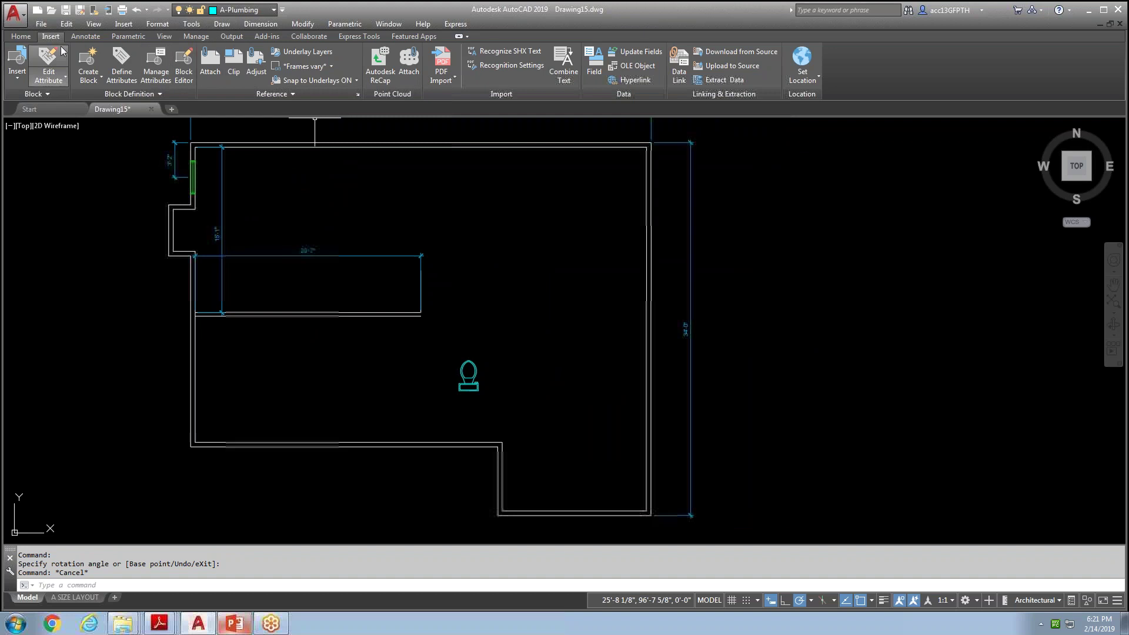
left_click(23, 76)
left_click(117, 168)
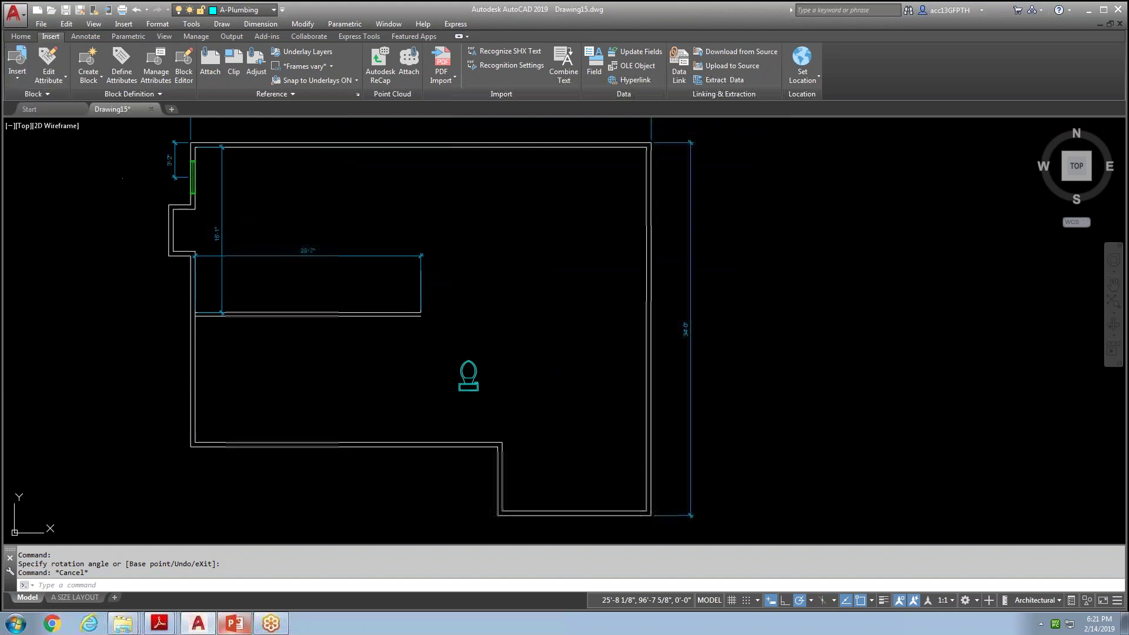
left_click(429, 381)
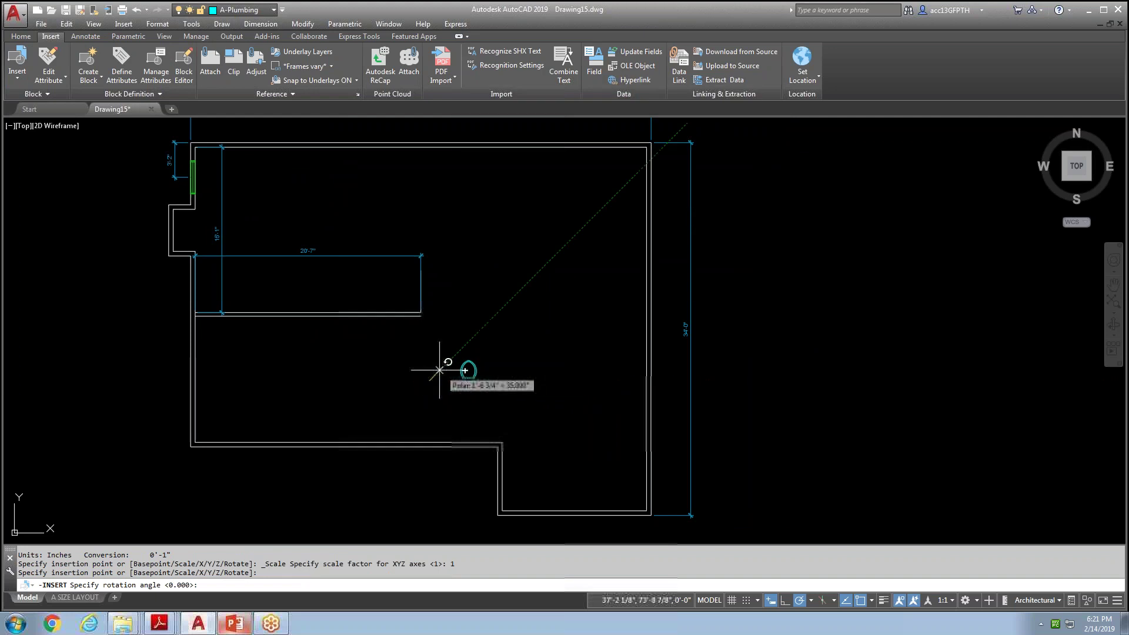
left_click(462, 370)
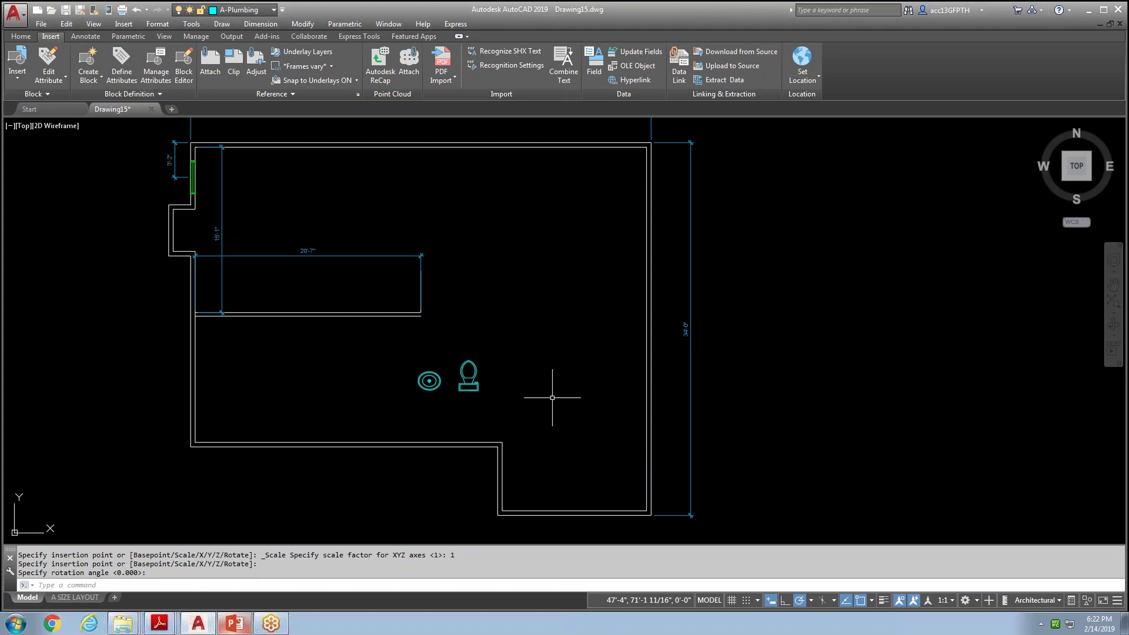
left_click(274, 12)
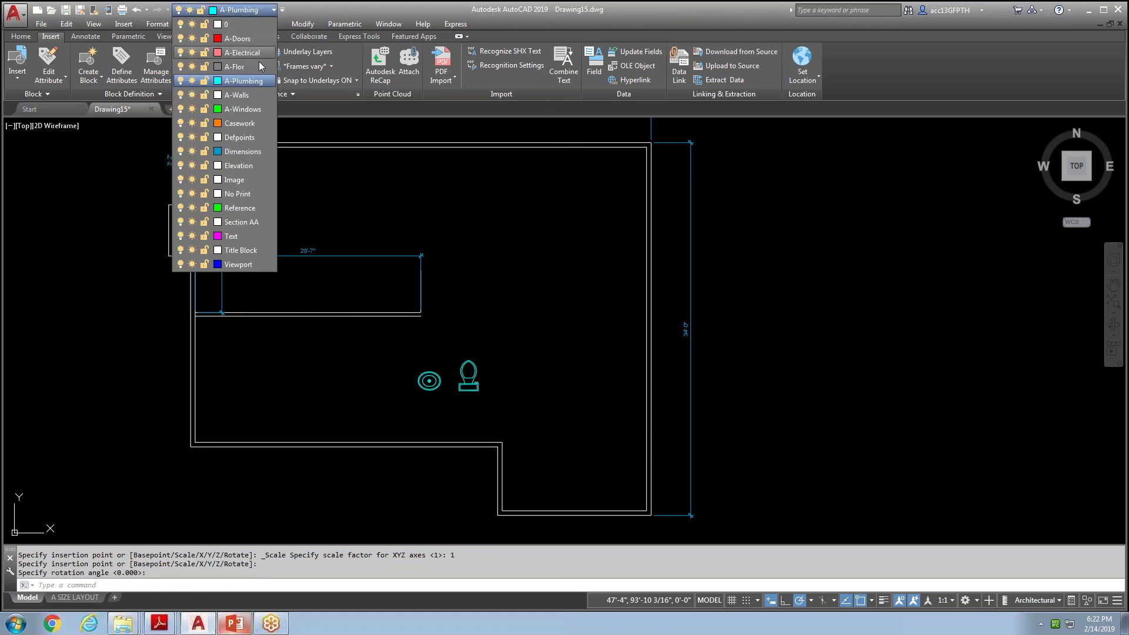
left_click(78, 200)
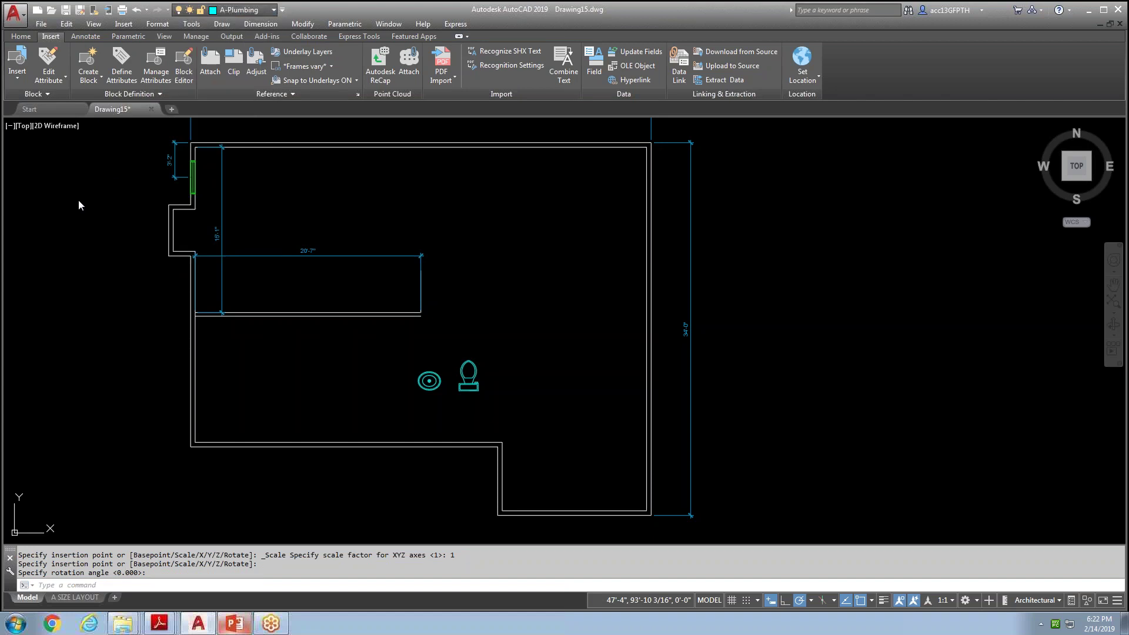
left_click(19, 78)
On the A-Doors layer, draw a vertical line starting 5' left of the lower-right projection's outer lower-left corner, up to the wall's outer face.
mouse_move(359, 244)
middle_mouse_down()
mouse_move(386, 319)
mouse_move(407, 325)
middle_mouse_up()
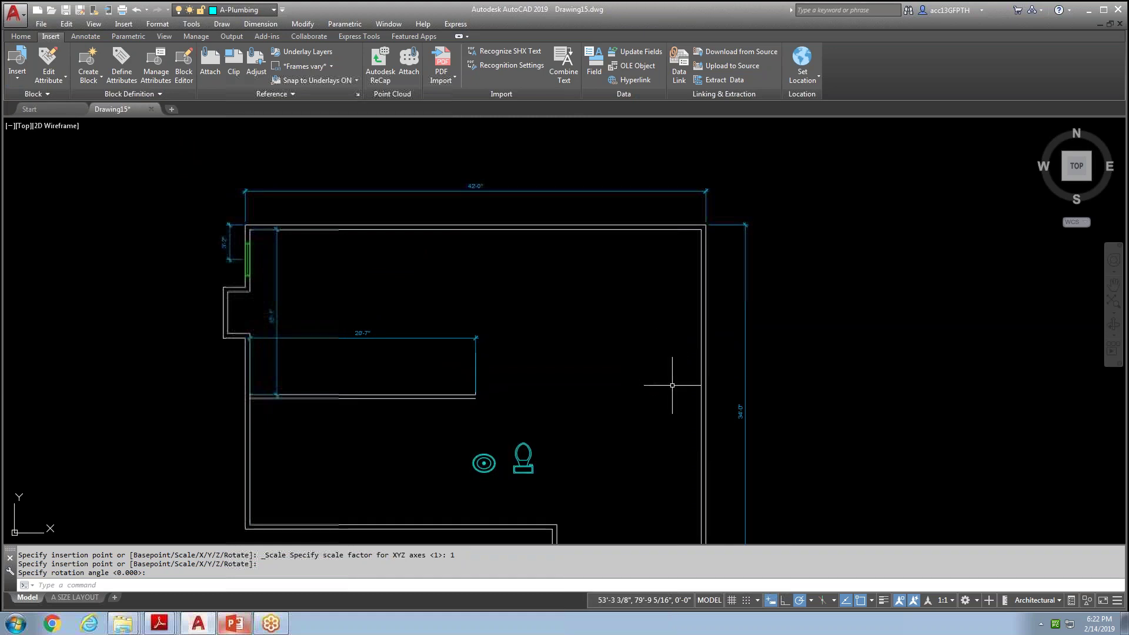
middle_click_drag(622, 411, 564, 227)
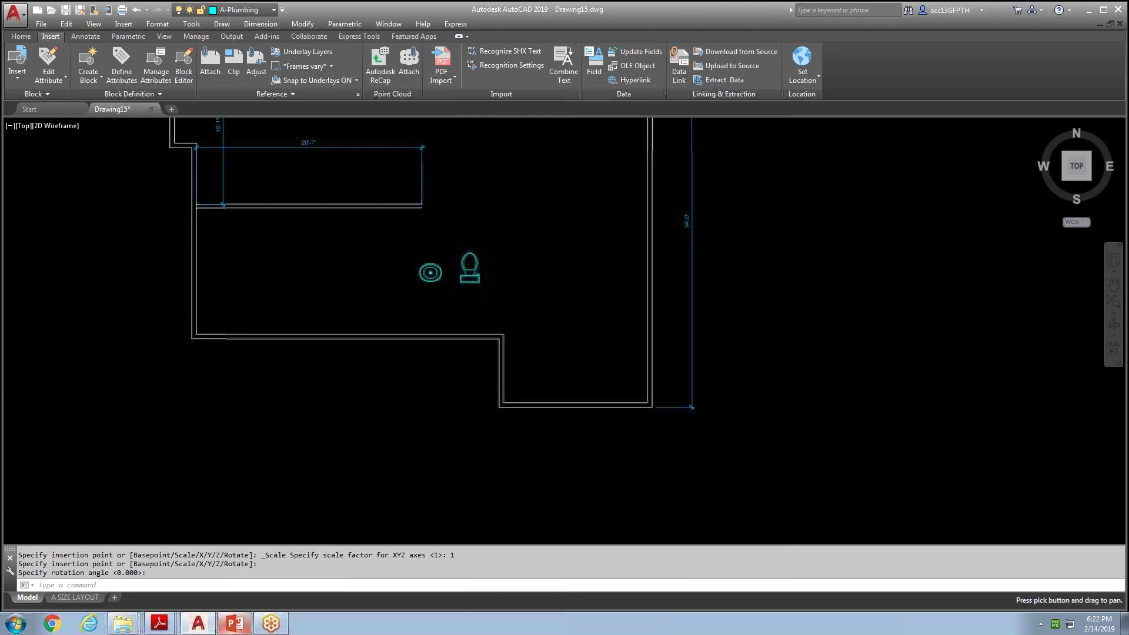
scroll(565, 357, "up", 2)
middle_click_drag(567, 361, 663, 355)
left_click(21, 36)
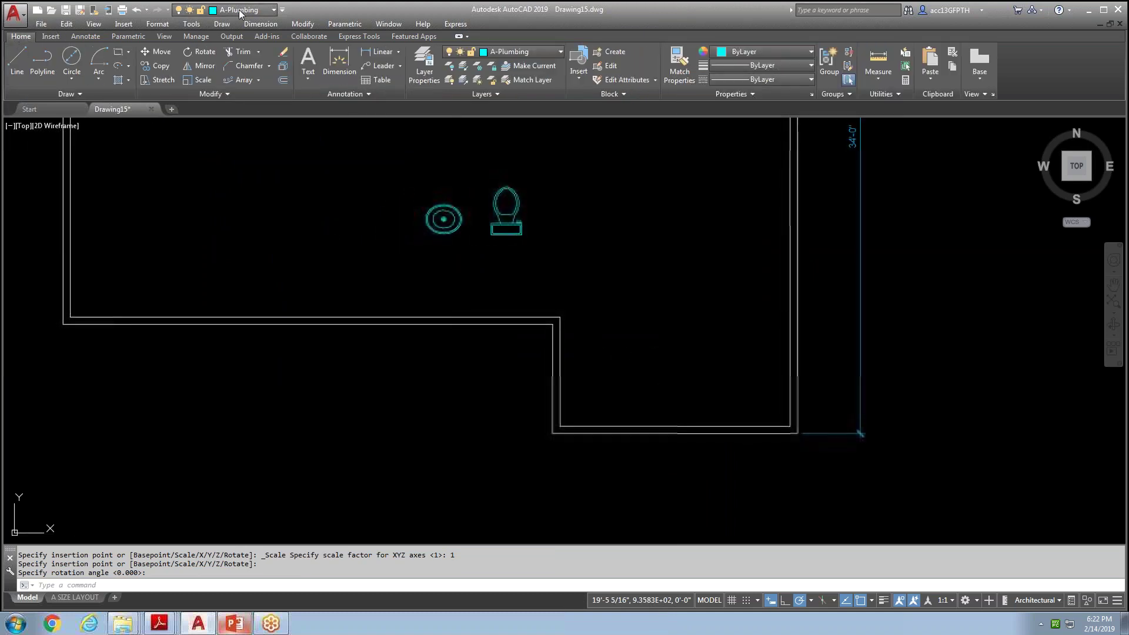
left_click(274, 10)
left_click(251, 39)
left_click(21, 57)
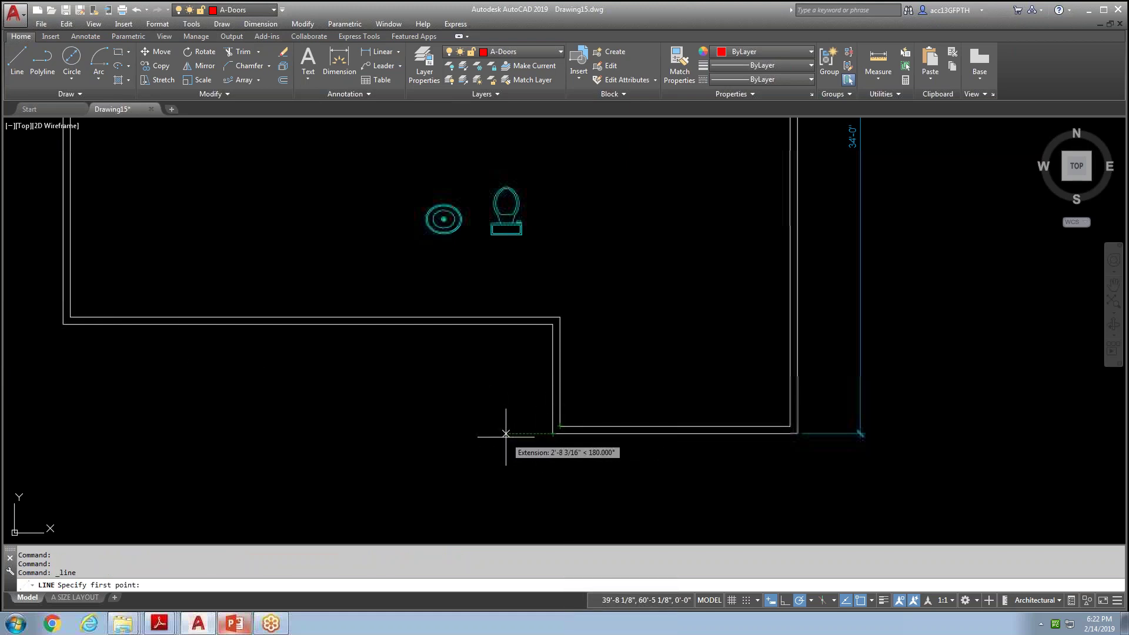
type("5'")
key("Return")
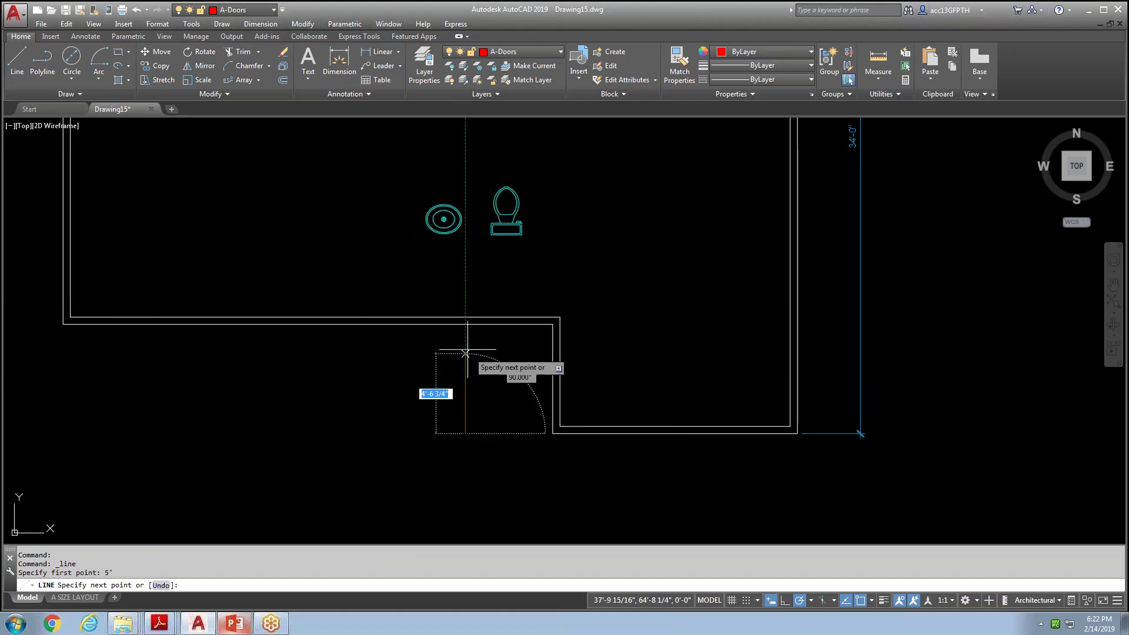
left_click(465, 324)
key("Escape")
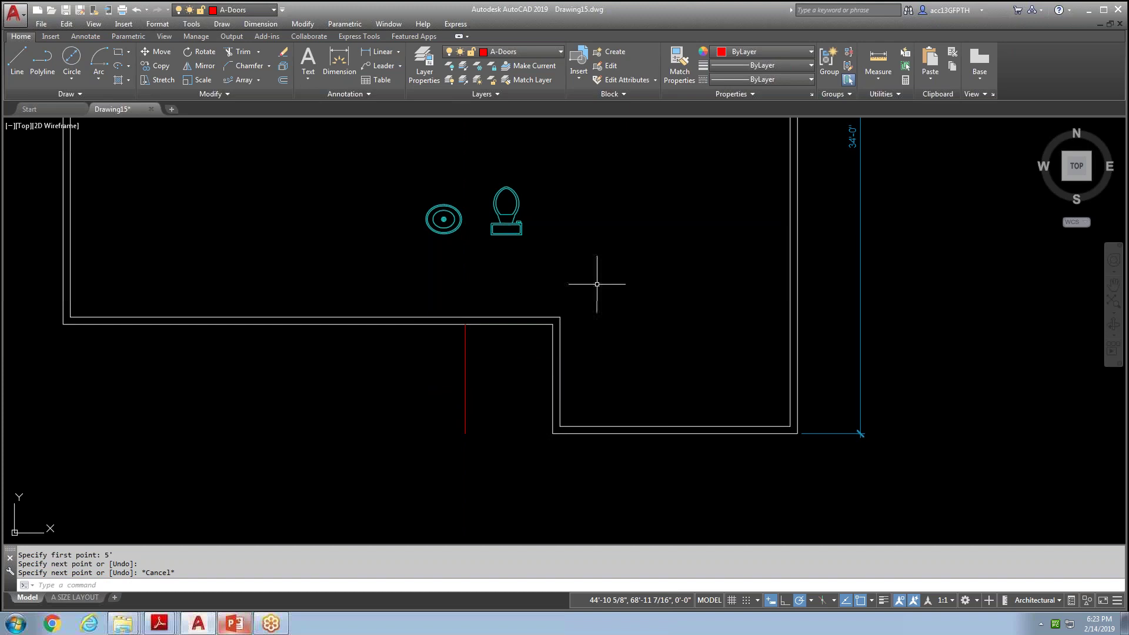
Offset the red vertical line 18 inches to both its right and left sides.
type("o")
key("Return")
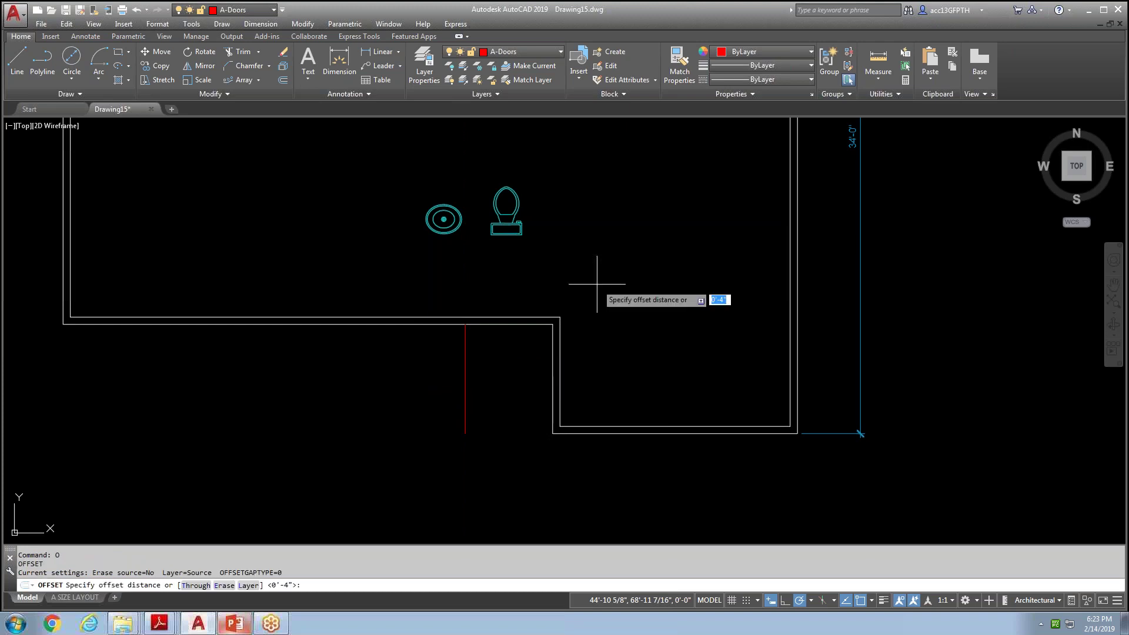
type("18")
key("Return")
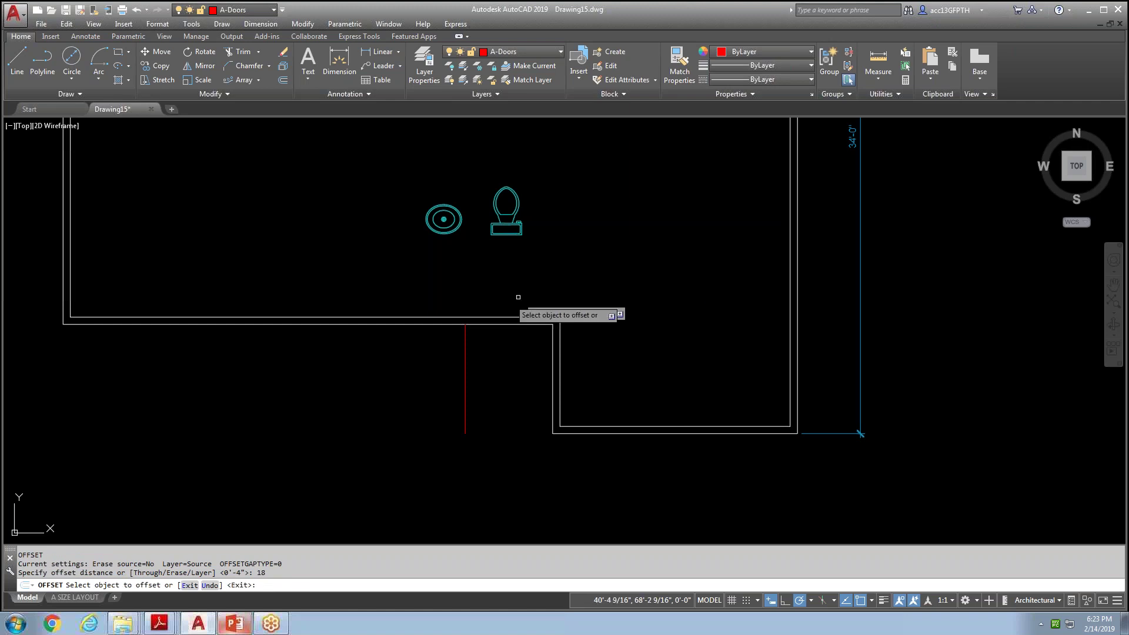
left_click(463, 347)
left_click(474, 336)
left_click(464, 352)
left_click(449, 352)
key("Escape")
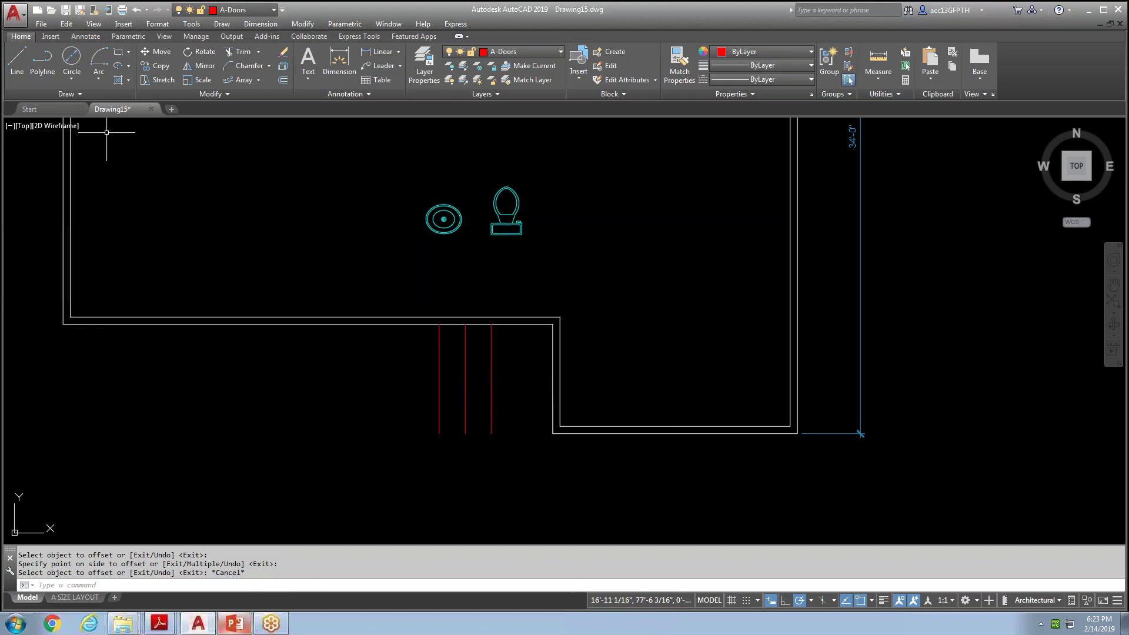
Insert the Door - Imperial block at the upper end of the leftmost red line, on the wall's outer face, with 0° rotation.
left_click(51, 37)
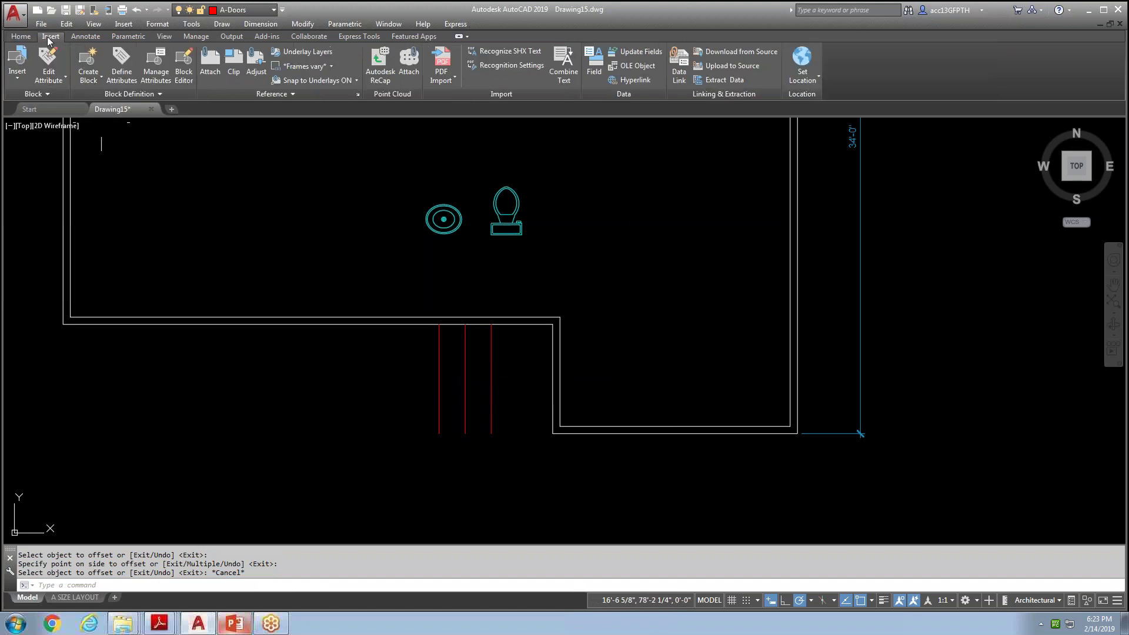
left_click(25, 75)
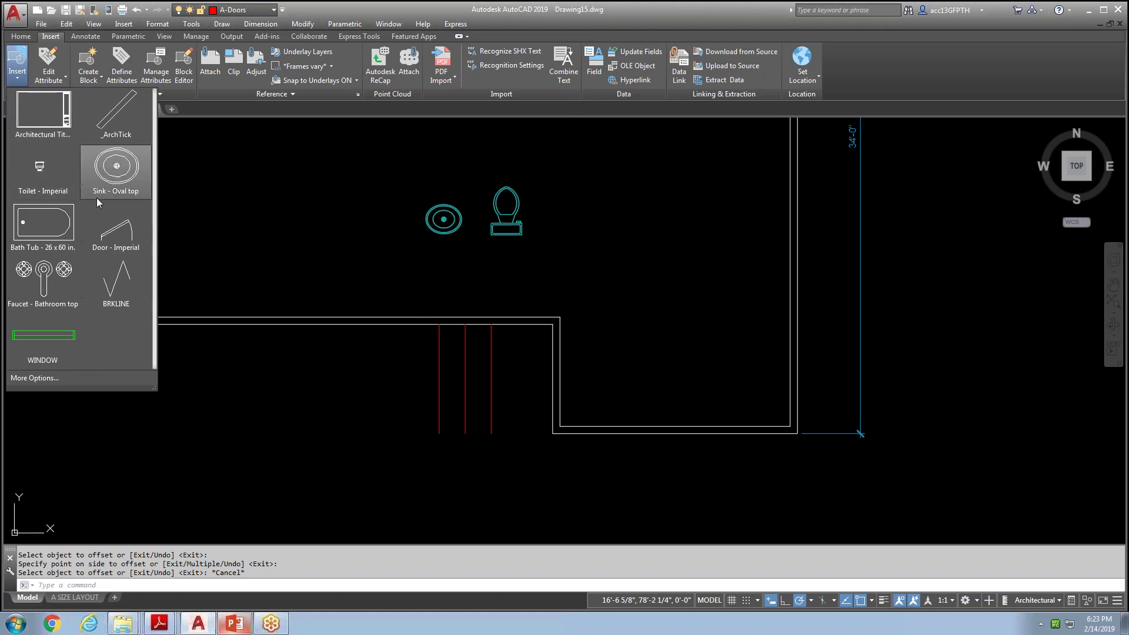
left_click(113, 238)
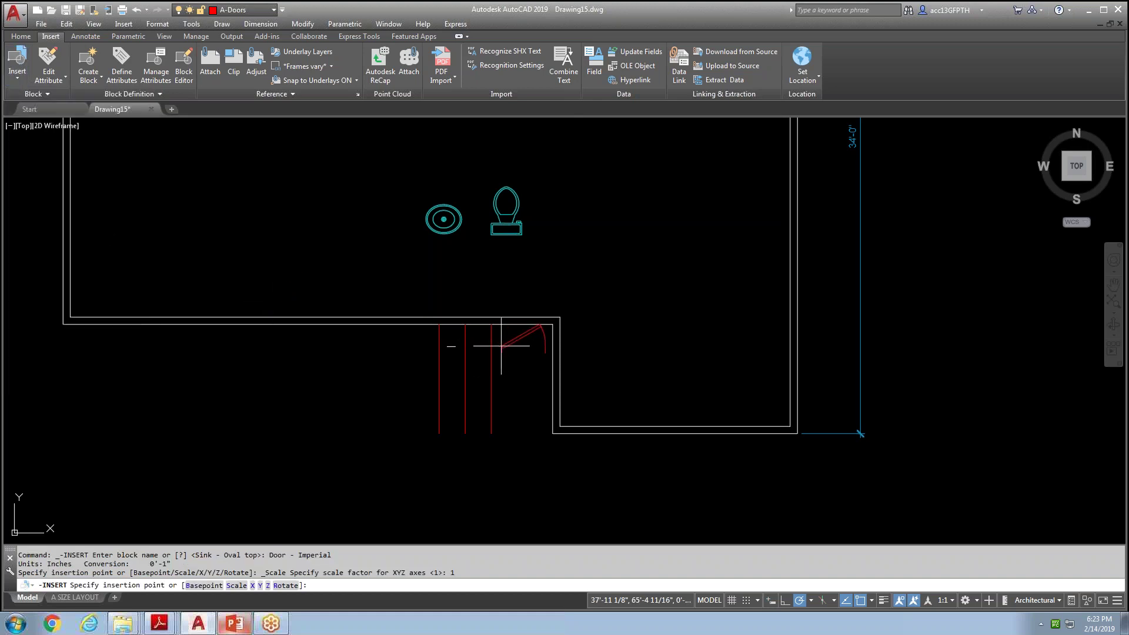
scroll(470, 328, "up", 3)
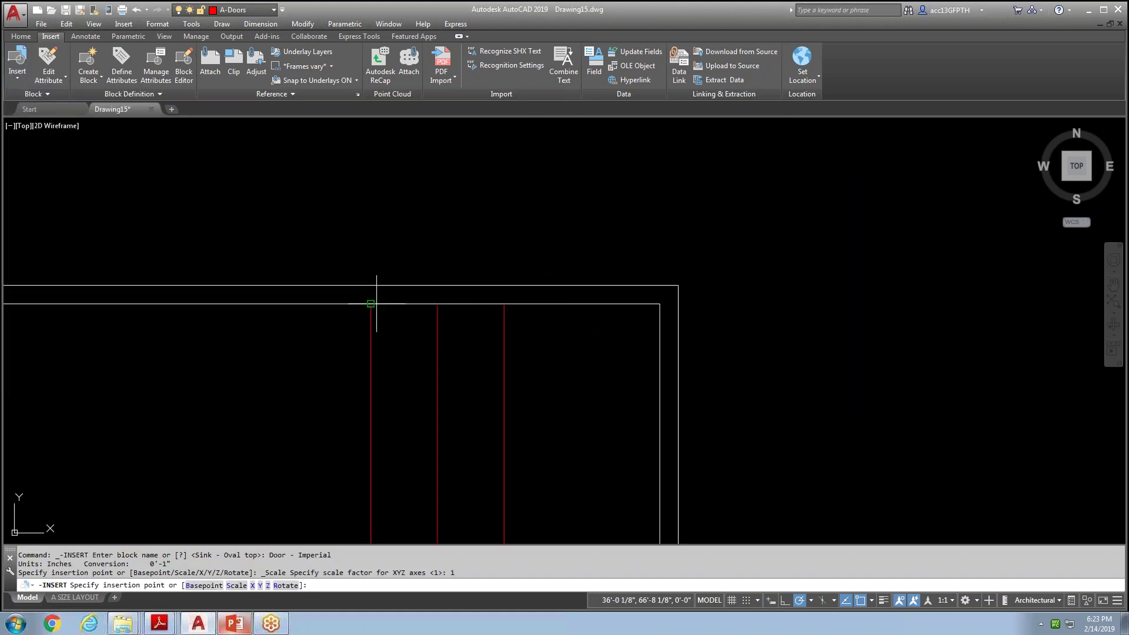
left_click(373, 303)
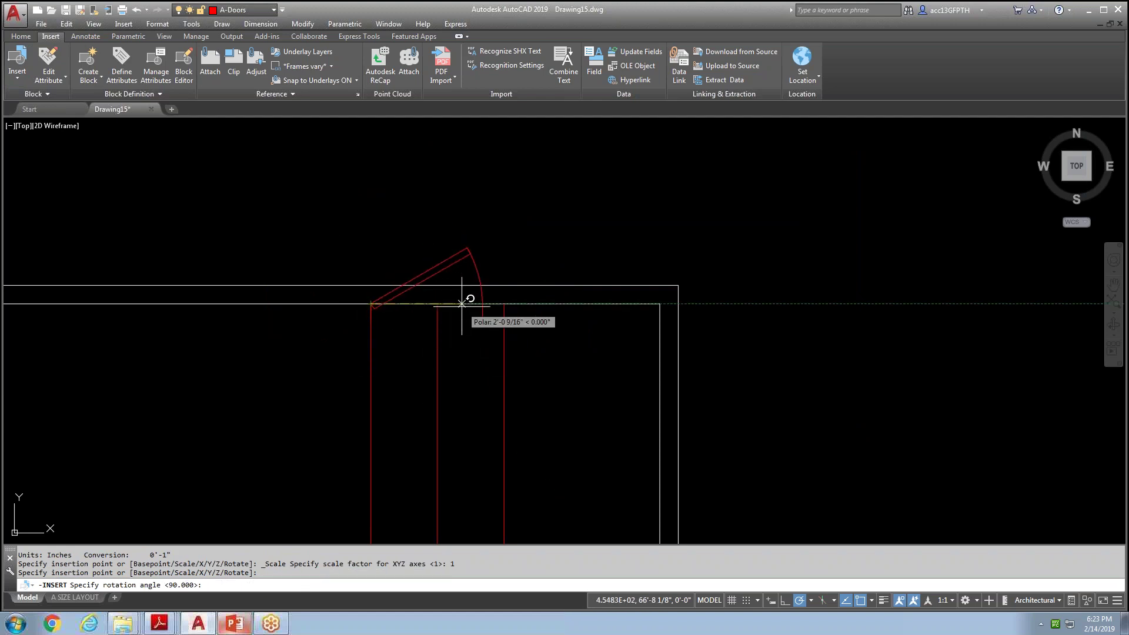
key("Escape")
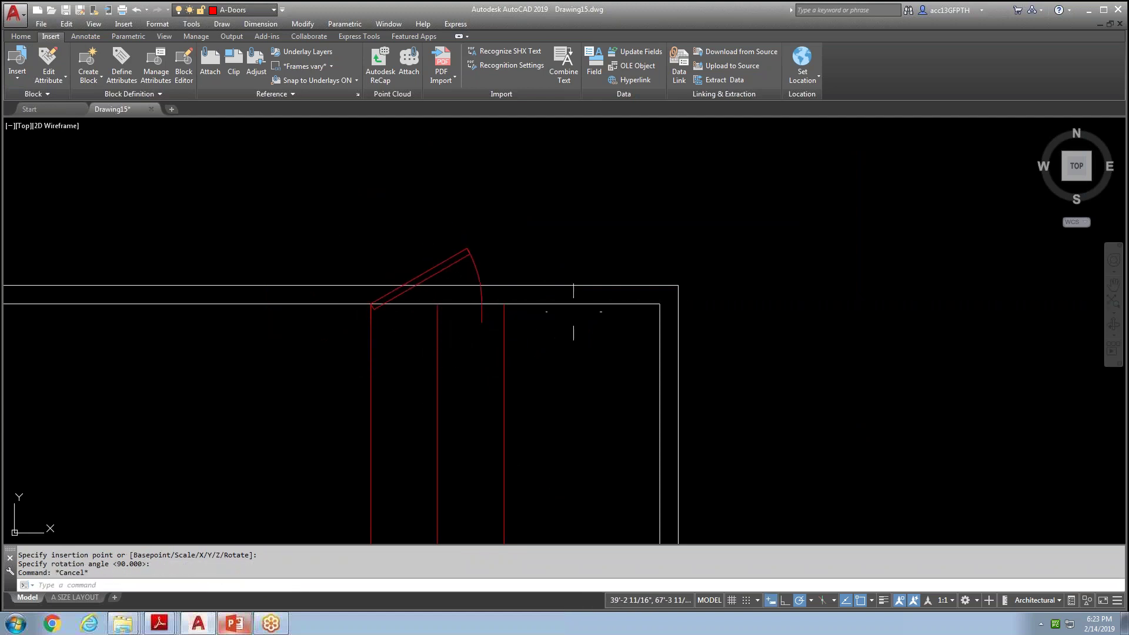
left_click(476, 268)
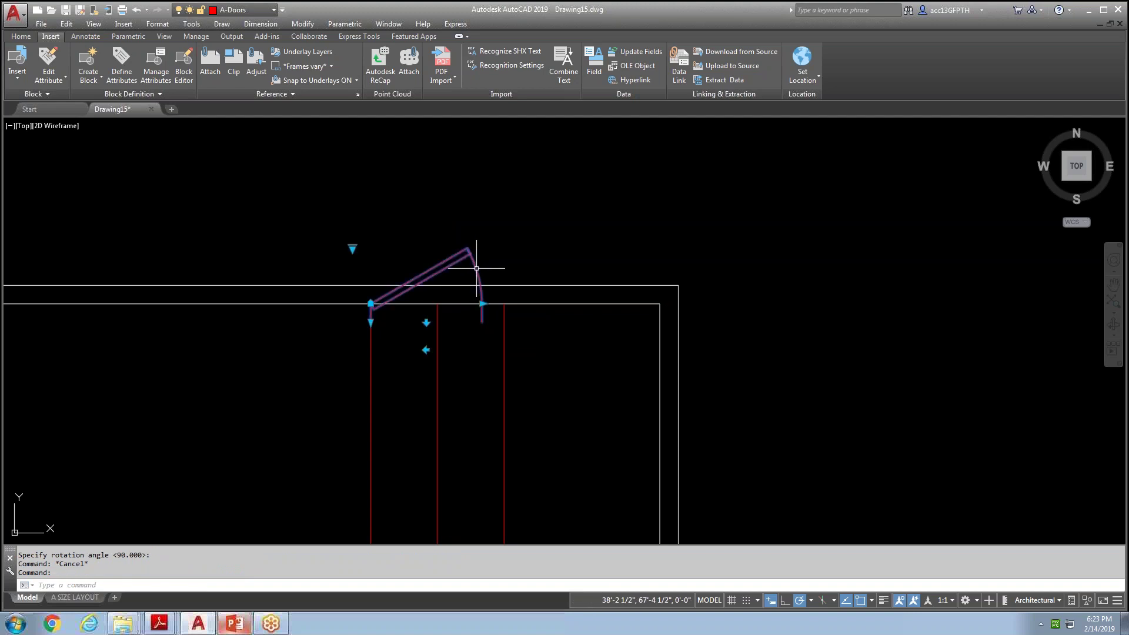
left_click(371, 304)
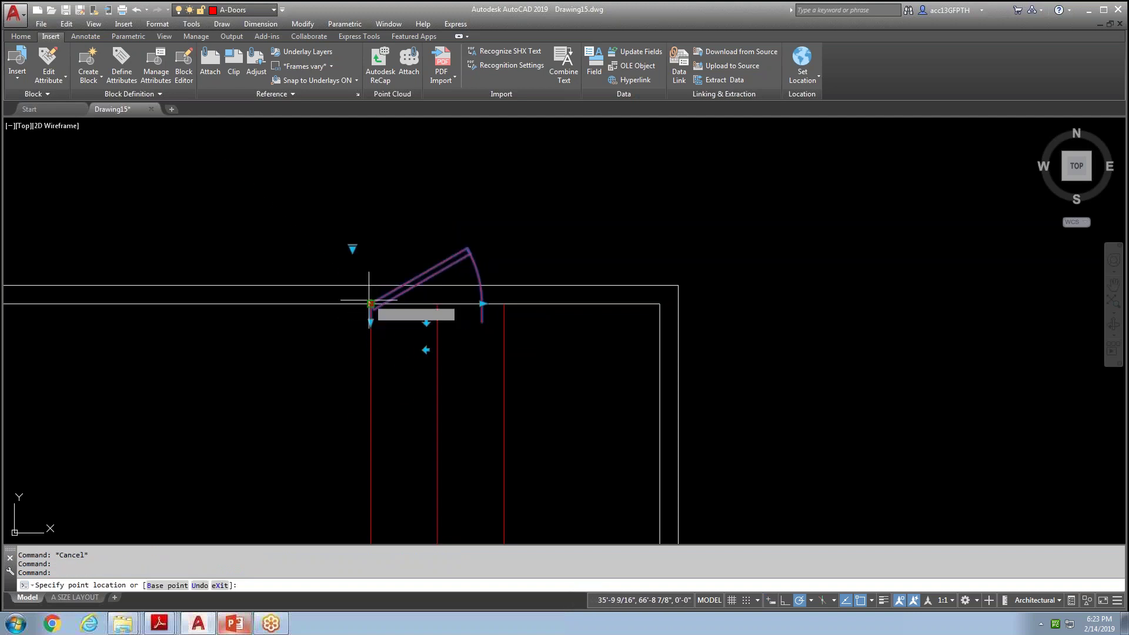
key("Escape")
key("Escape")
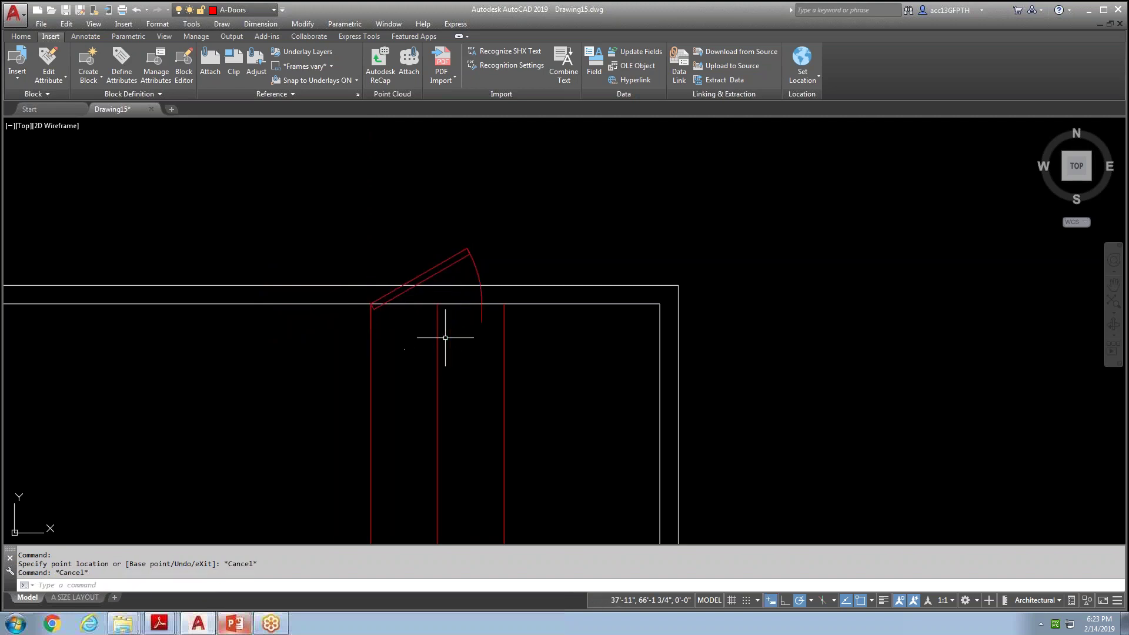
Stretch the door block's width to the rightmost red line and set its opening angle to 90°.
left_click(481, 309)
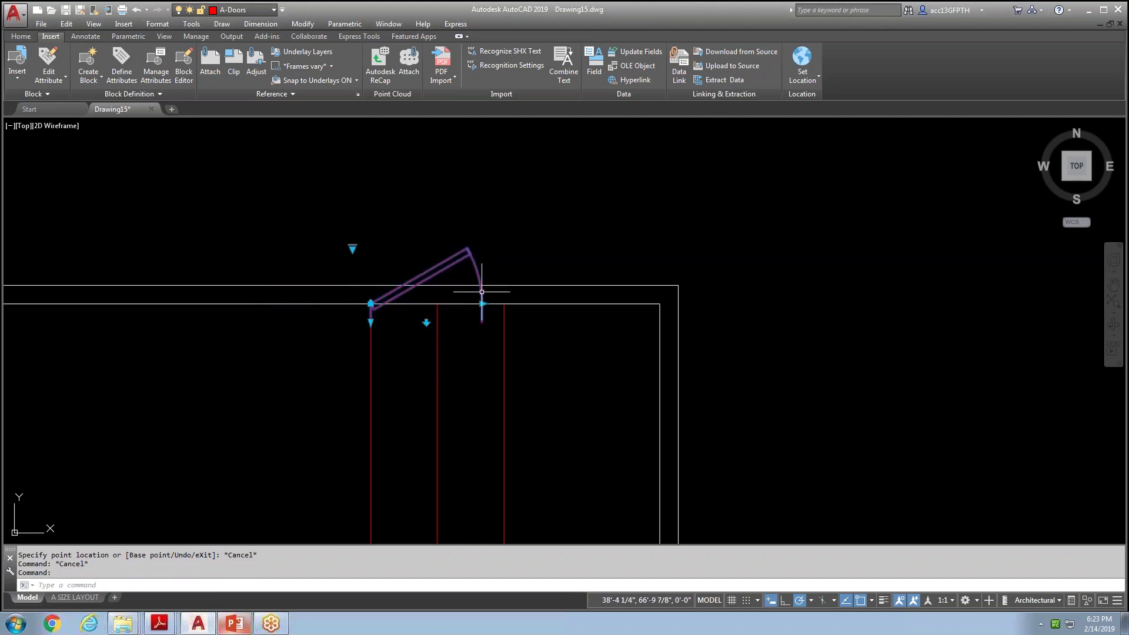
left_click(482, 304)
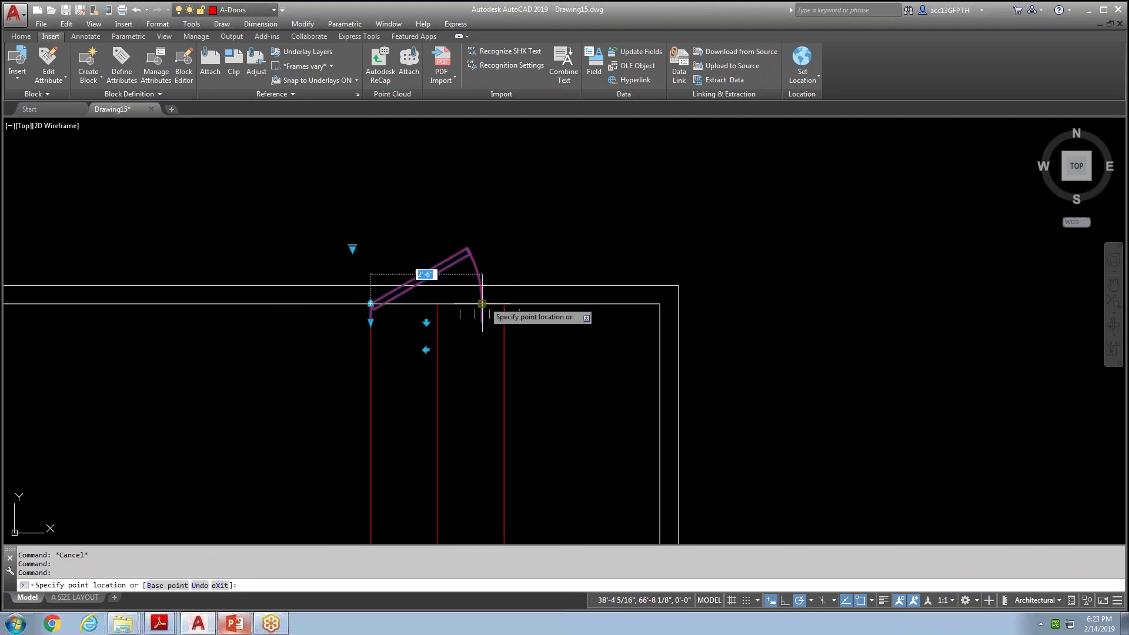
left_click(504, 304)
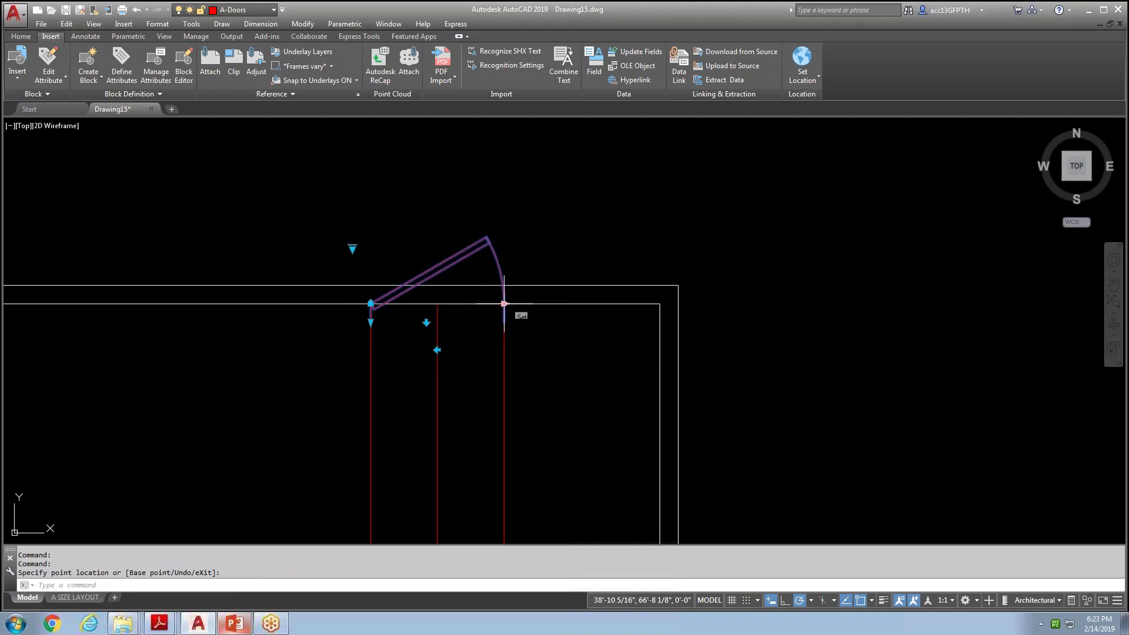
left_click(353, 249)
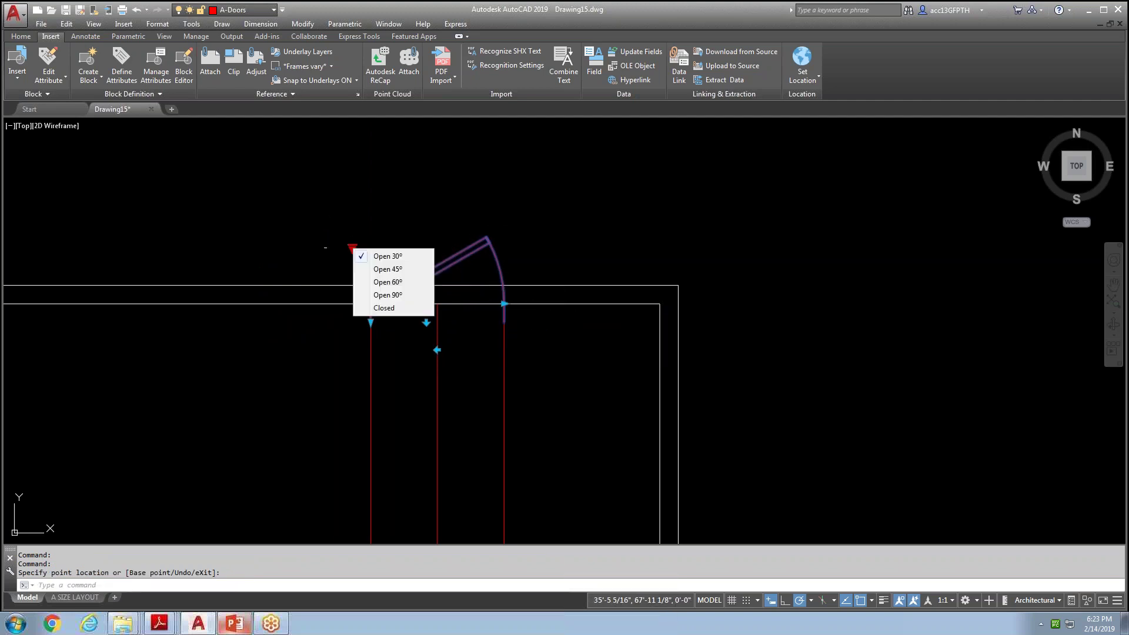
left_click(379, 296)
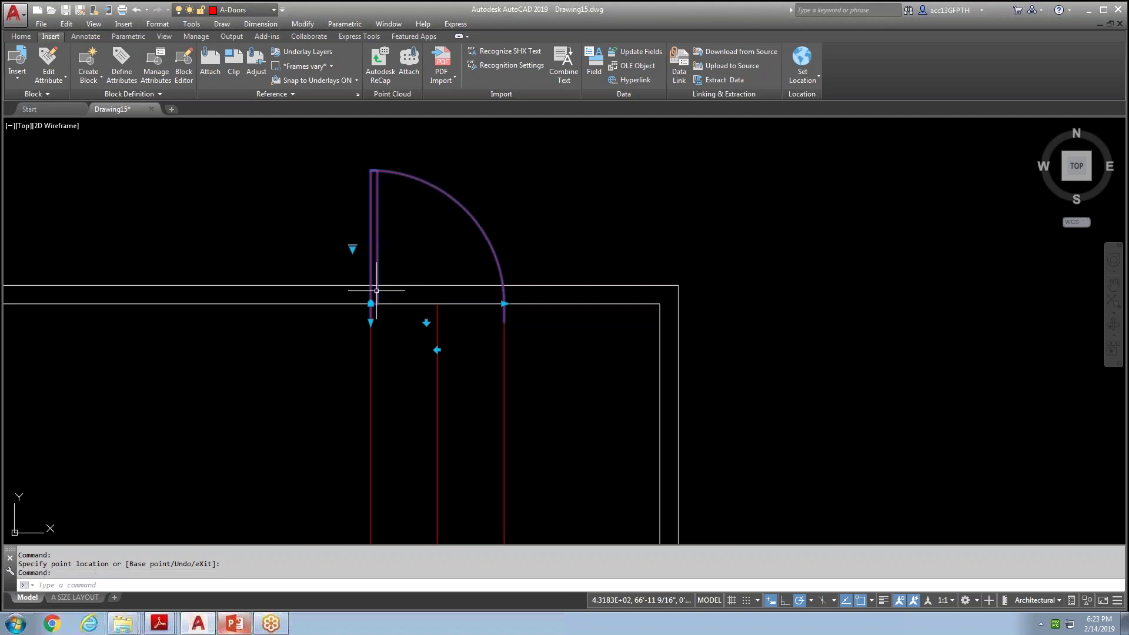
key("Escape")
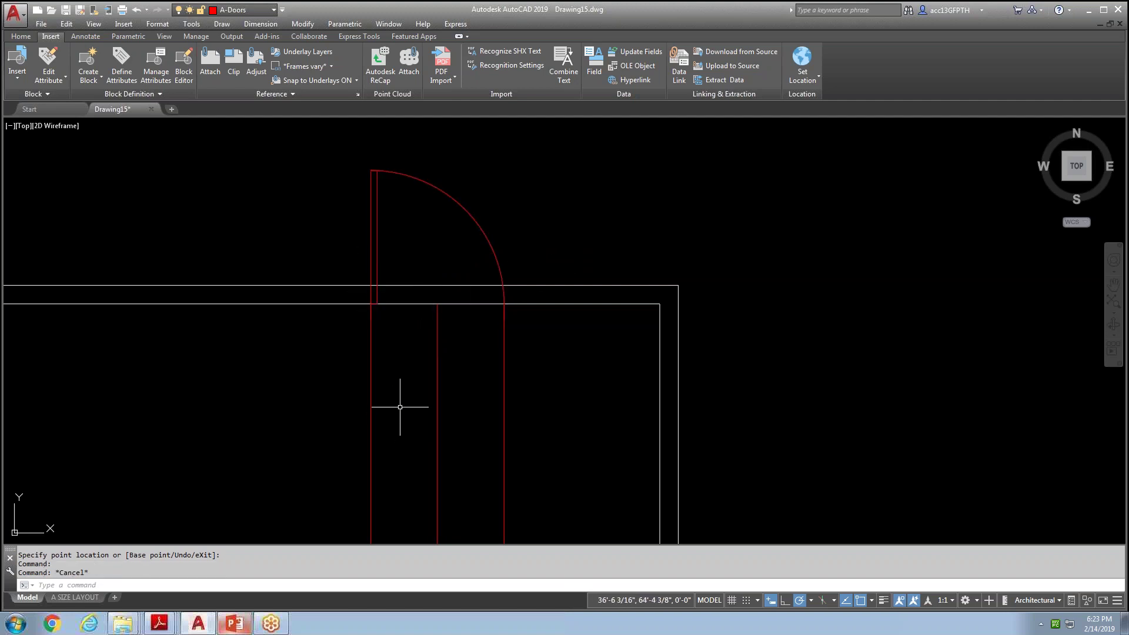
Move the door straight up, placing the lower end of its left jamb on the wall's outer face.
type("m")
key("Return")
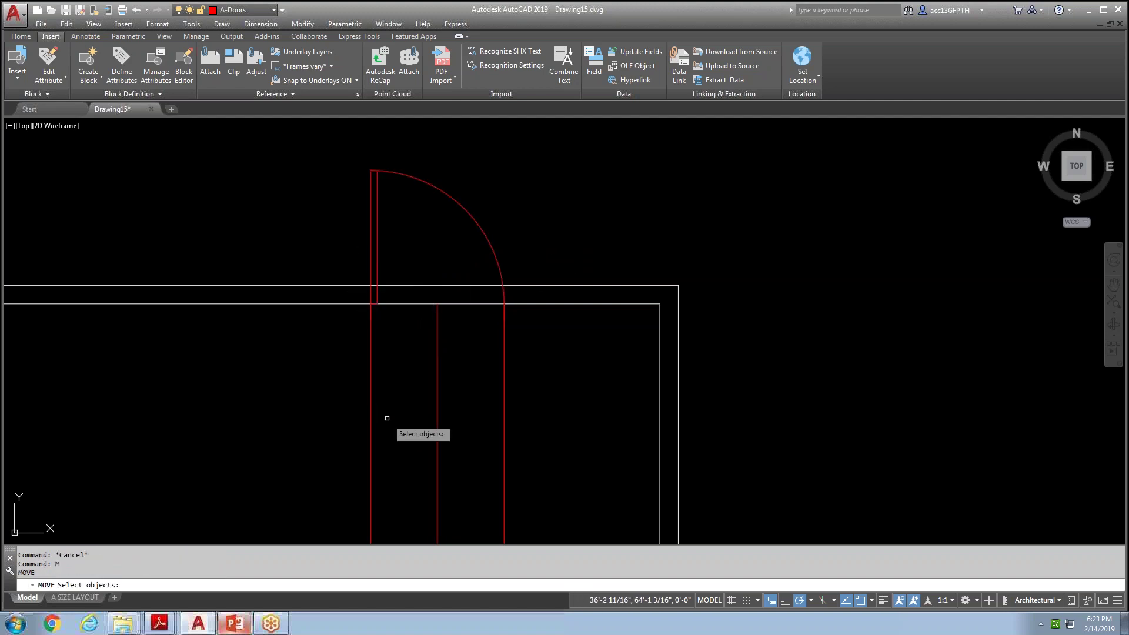
left_click(380, 267)
left_click(361, 272)
key("Return")
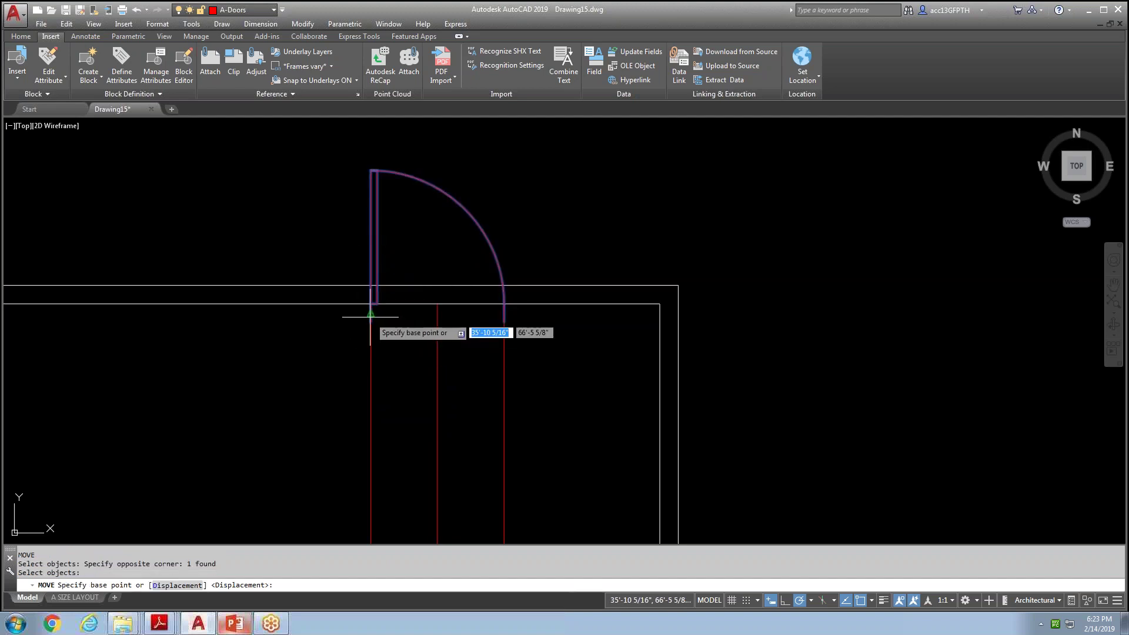
left_click(370, 317)
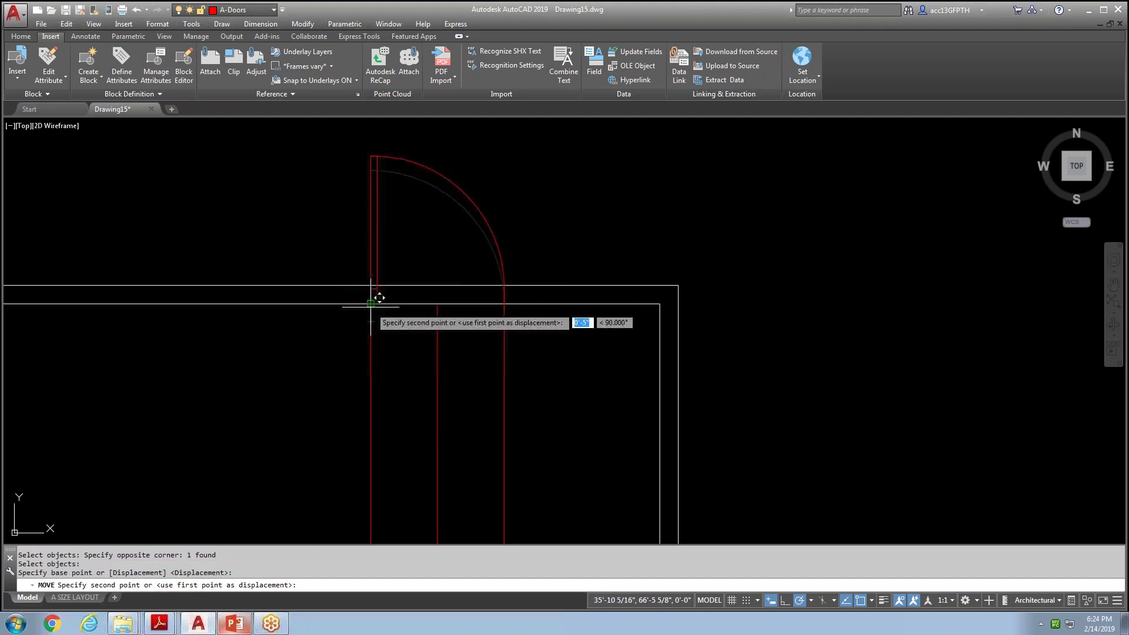
left_click(372, 296)
key("Escape")
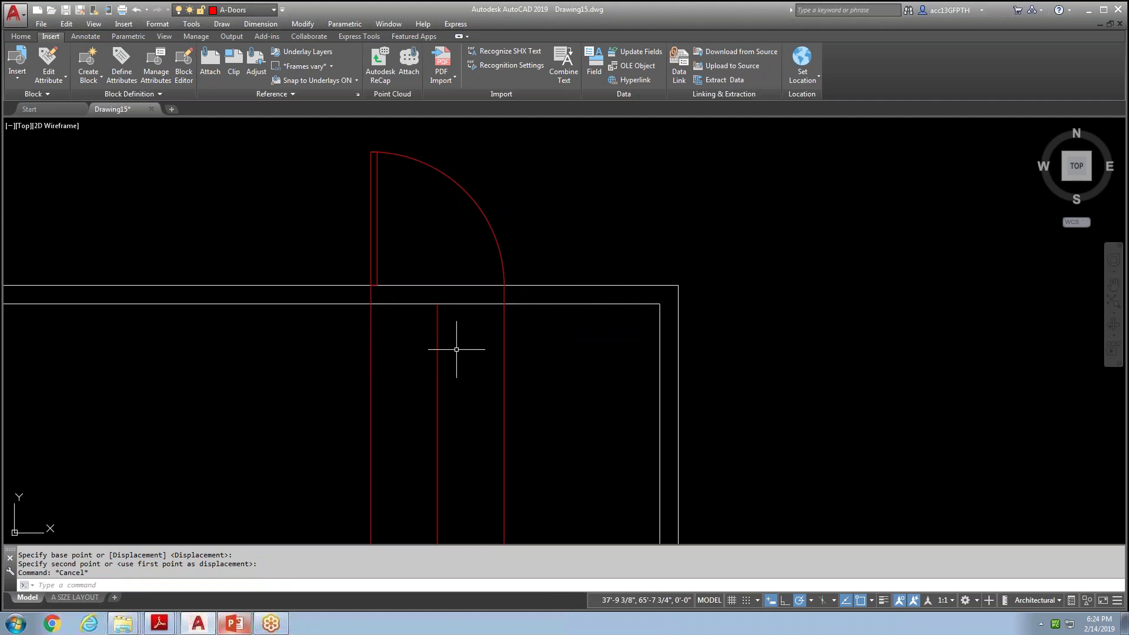
Trim both wall lines out of the door opening, using the three red vertical lines as cutting edges.
scroll(456, 350, "down", 2)
type("tr")
key("Return")
left_click(500, 349)
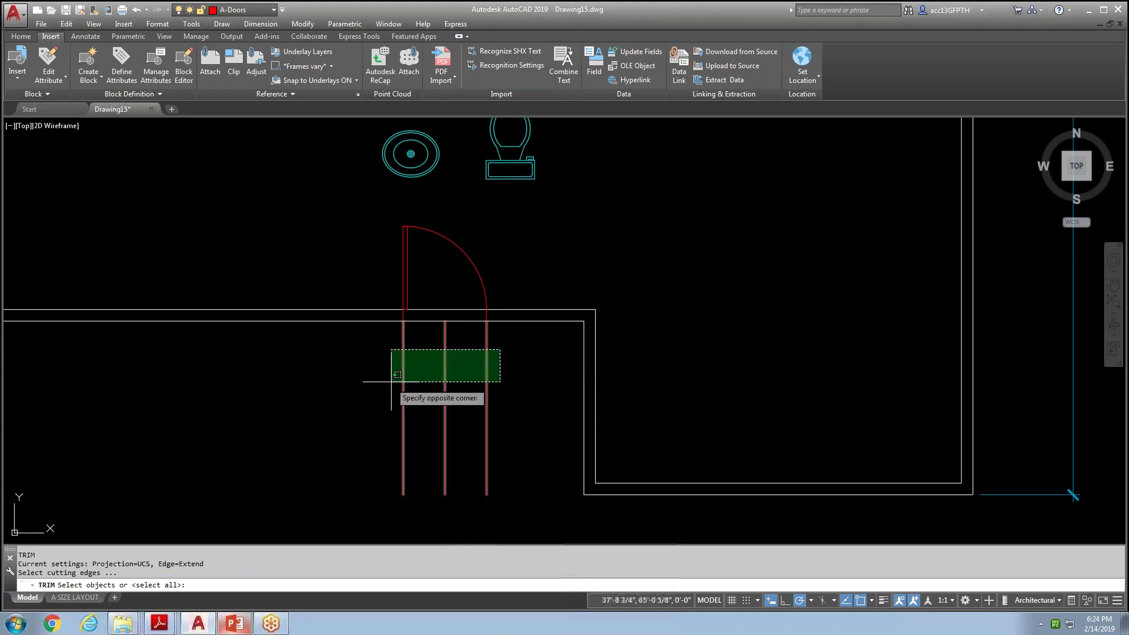
left_click(378, 382)
key("Return")
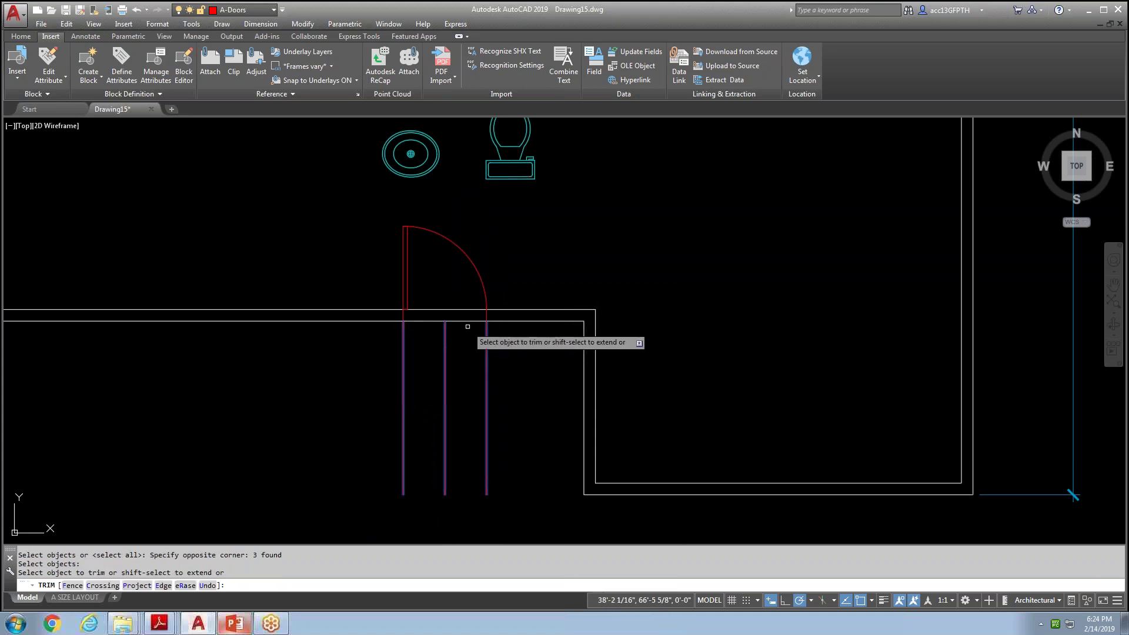
left_click(471, 321)
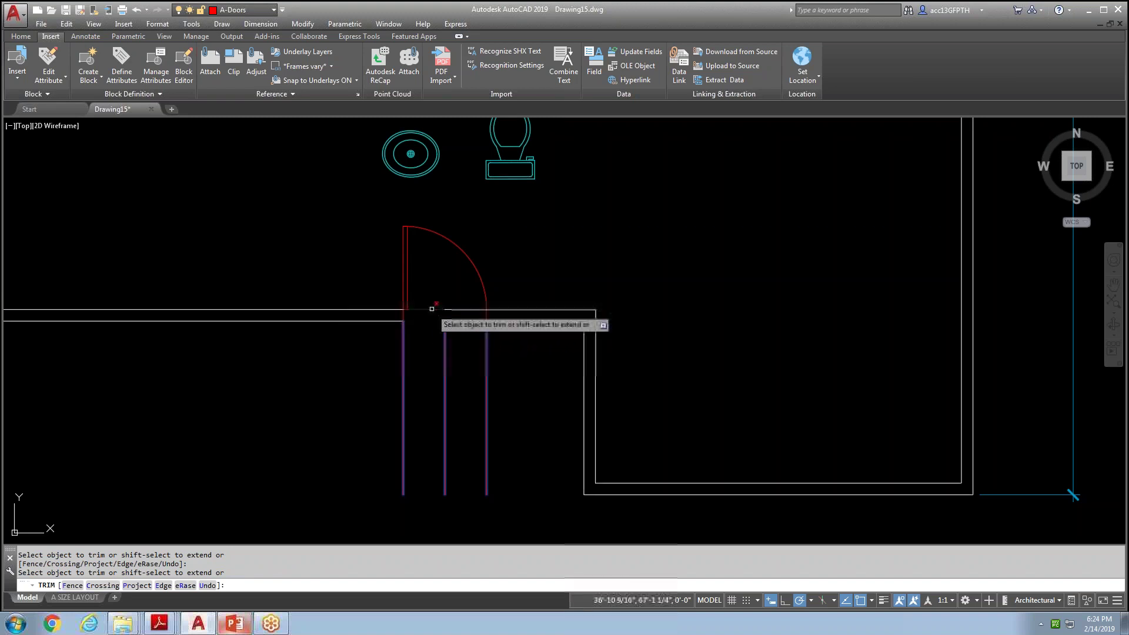
key("Escape")
Erase the three red vertical construction lines below the door opening.
left_click(524, 366)
left_click(348, 422)
key("Delete")
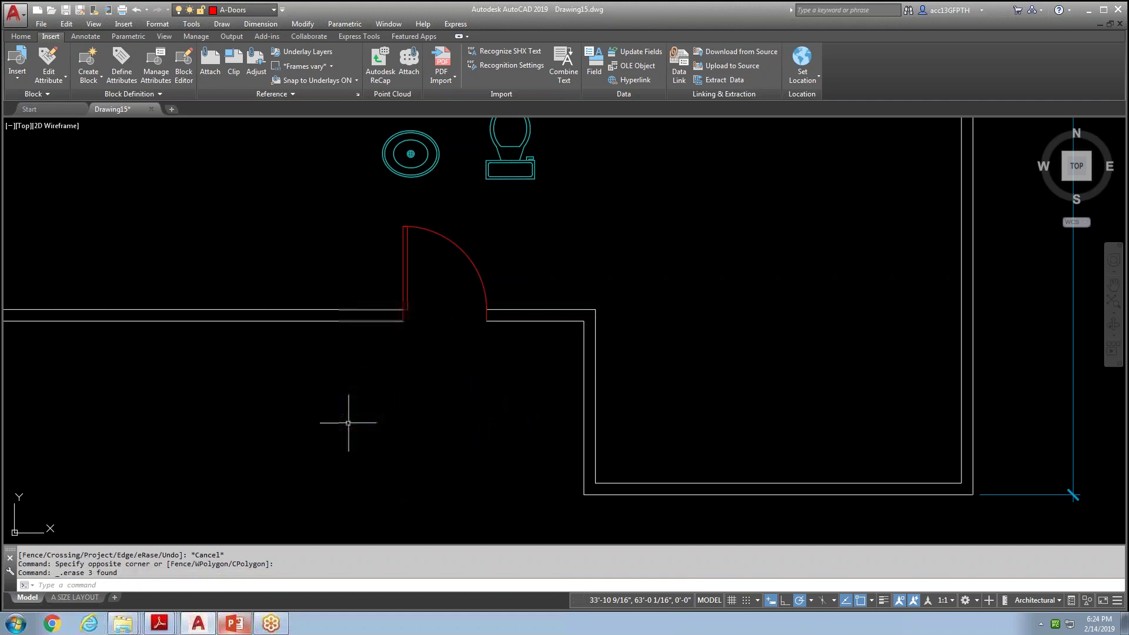
On the A-Walls layer, draw a vertical line about 8' long in the open area right of the interior wall, above the toilet.
scroll(517, 241, "down", 2)
middle_click_drag(517, 244, 491, 345)
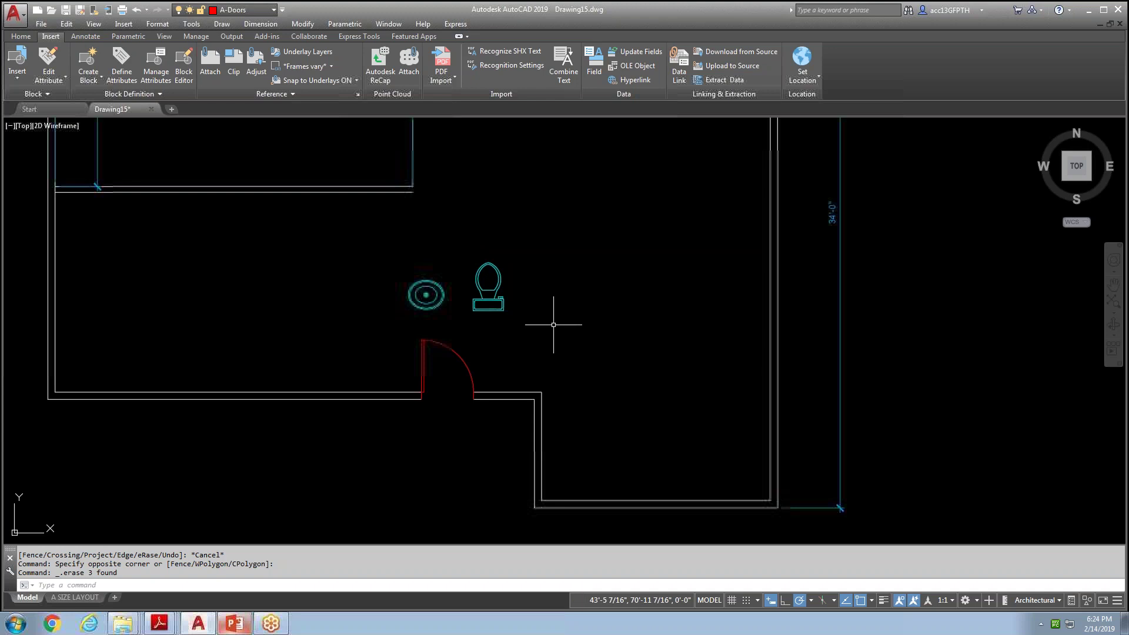
scroll(553, 324, "down", 1)
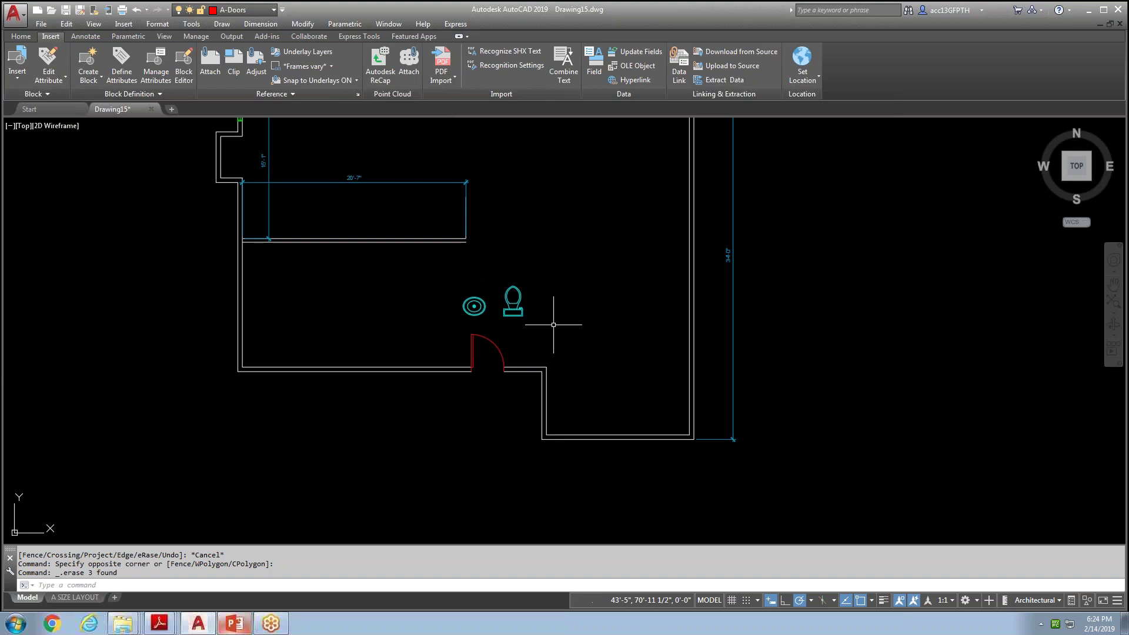
scroll(550, 326, "down", 1)
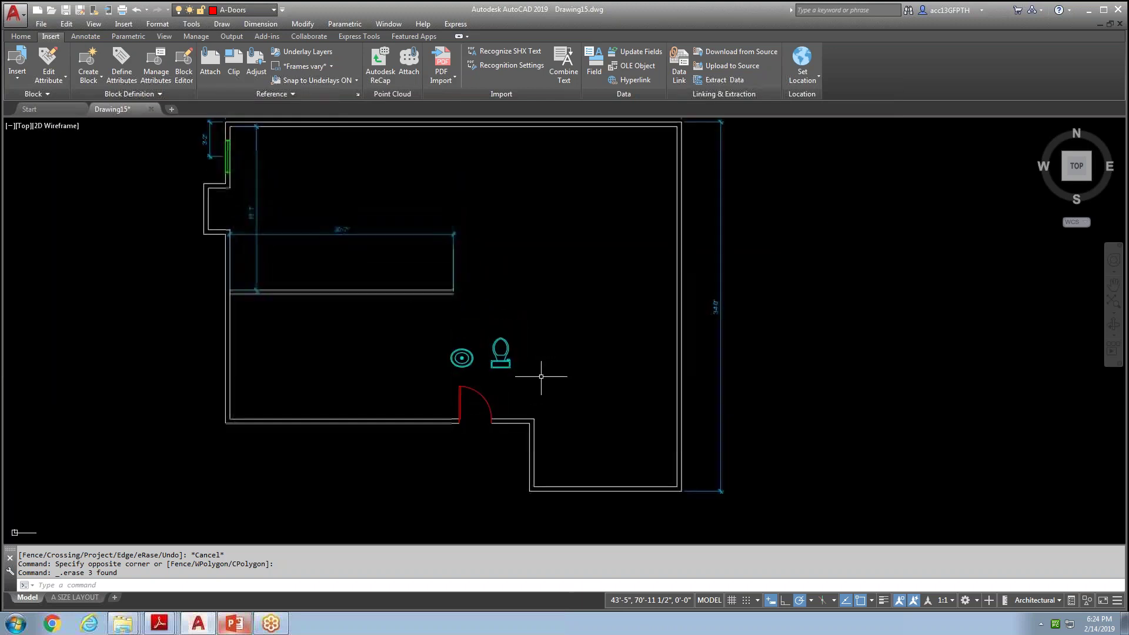
left_click(275, 12)
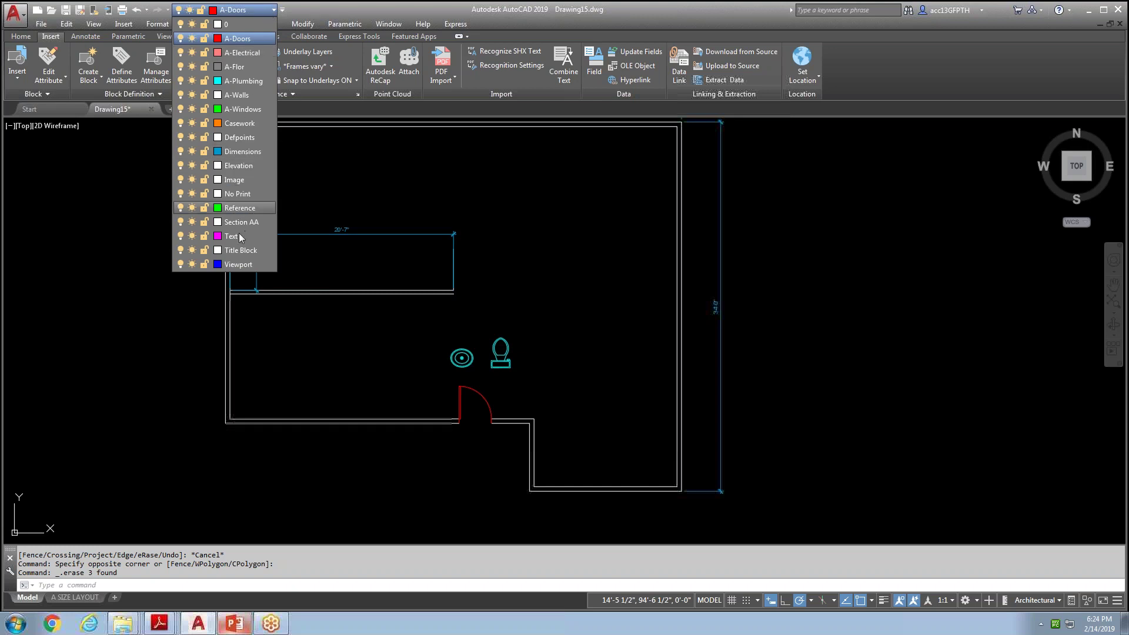
left_click(241, 95)
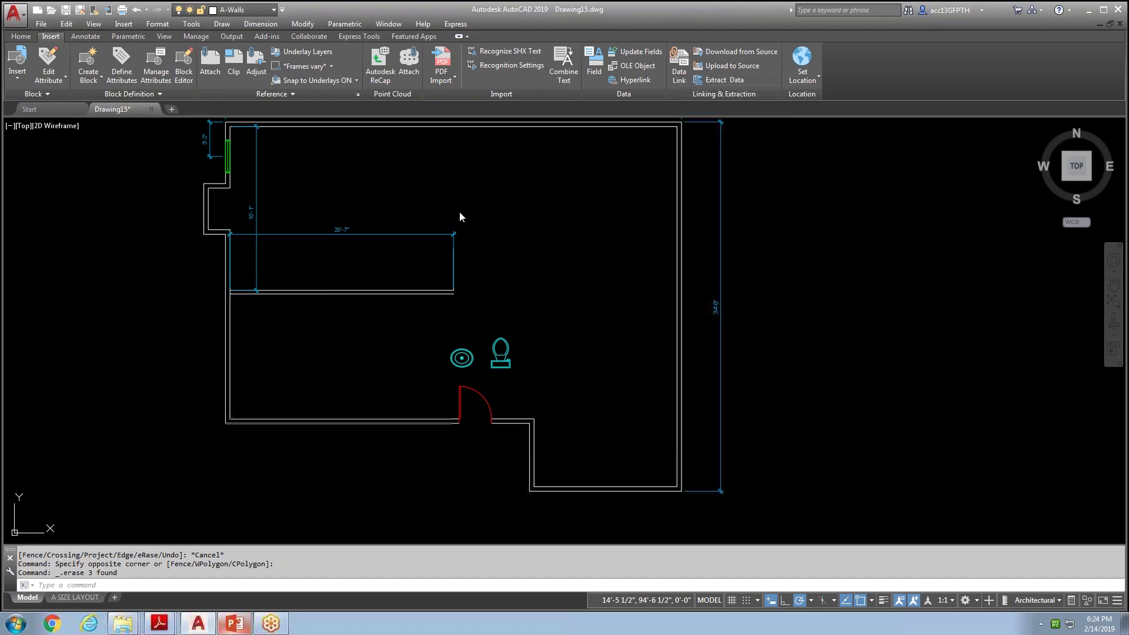
left_click(21, 36)
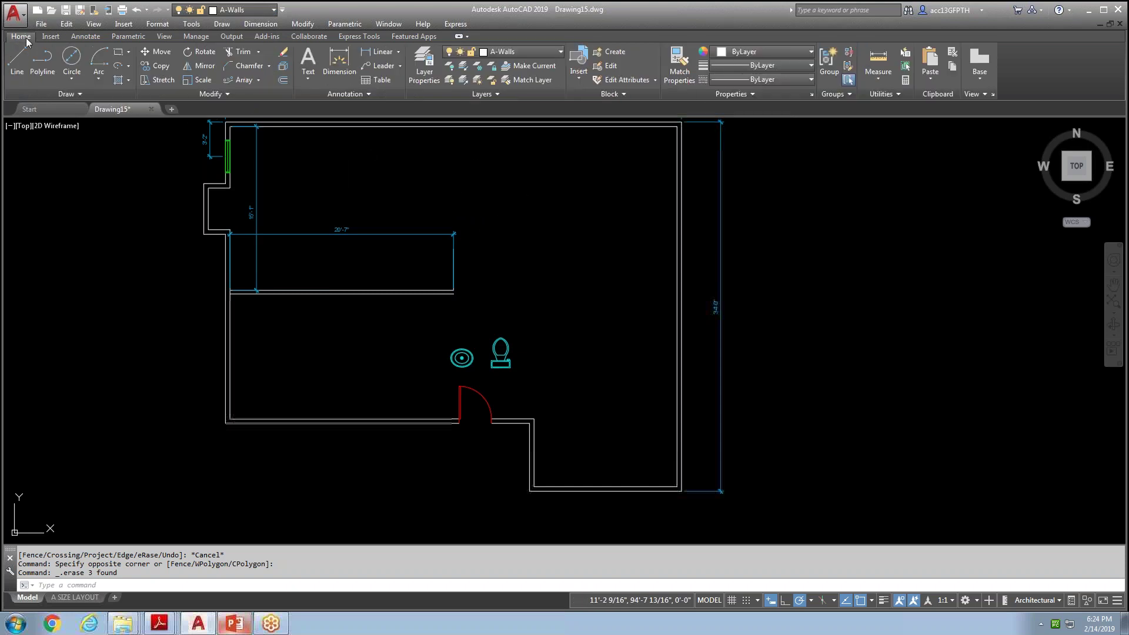
left_click(17, 59)
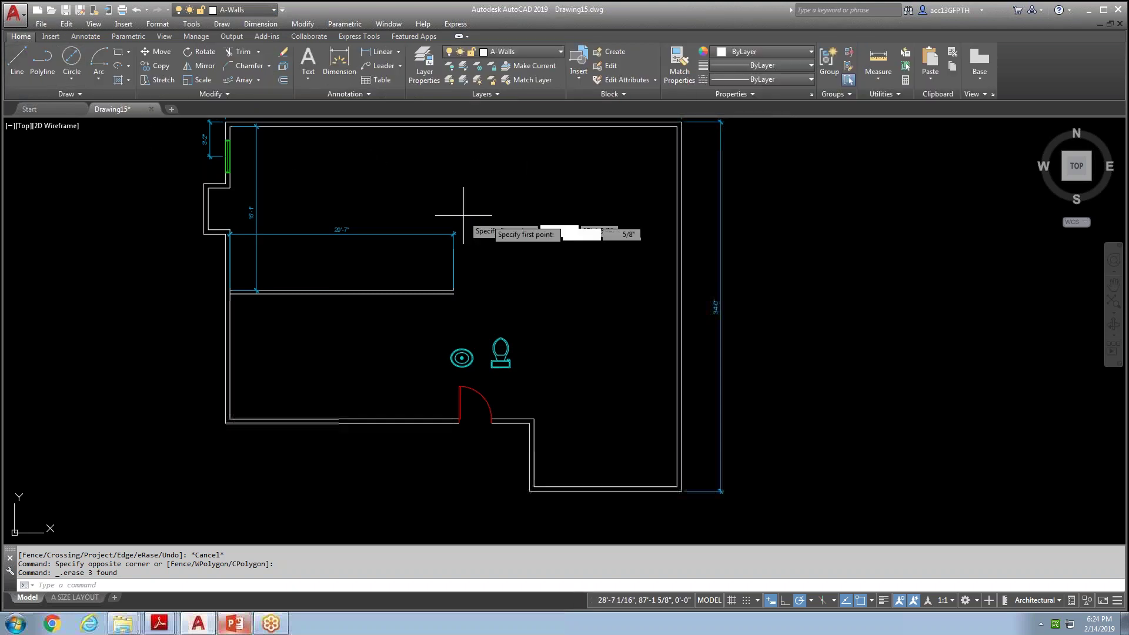
left_click(501, 185)
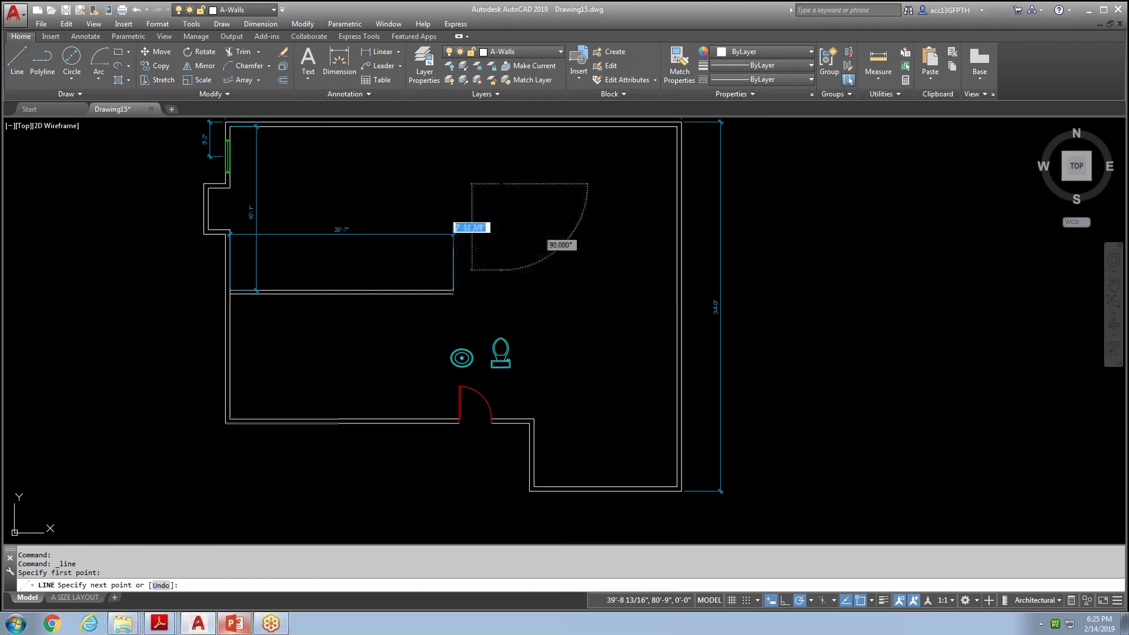
left_click(501, 270)
key("Escape")
Draw a second vertical line of similar length about 4' to the right of the first one.
right_click(550, 210)
left_click(582, 216)
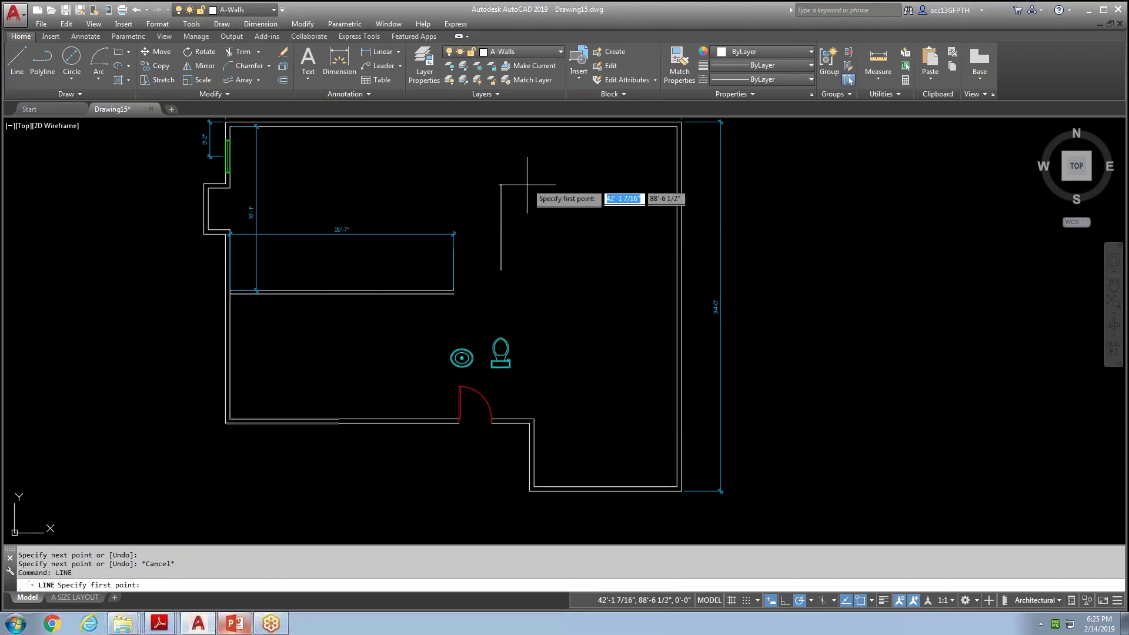
left_click(542, 180)
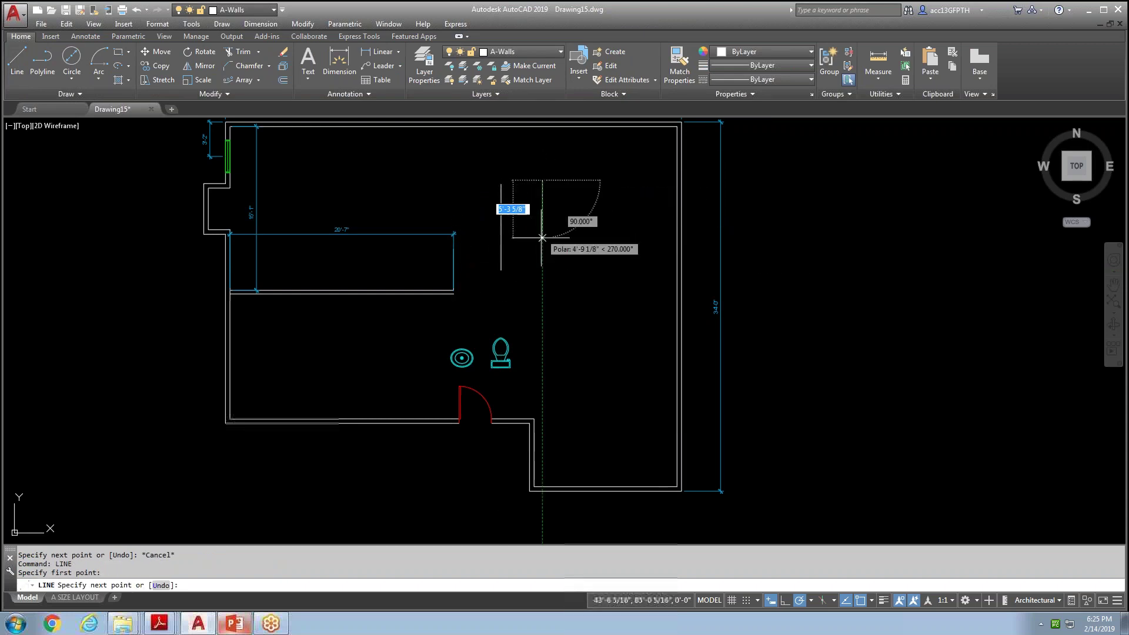
left_click(542, 275)
key("Escape")
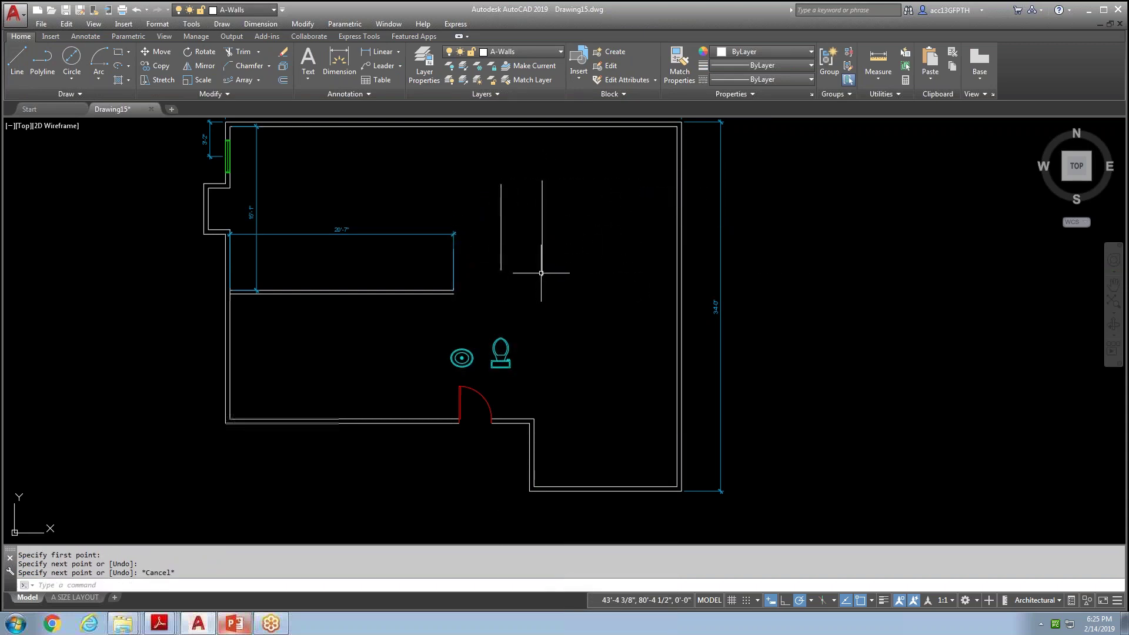
Draw a diagonal break line rising to the right across both vertical lines, with its break symbol midway between them.
left_click(360, 36)
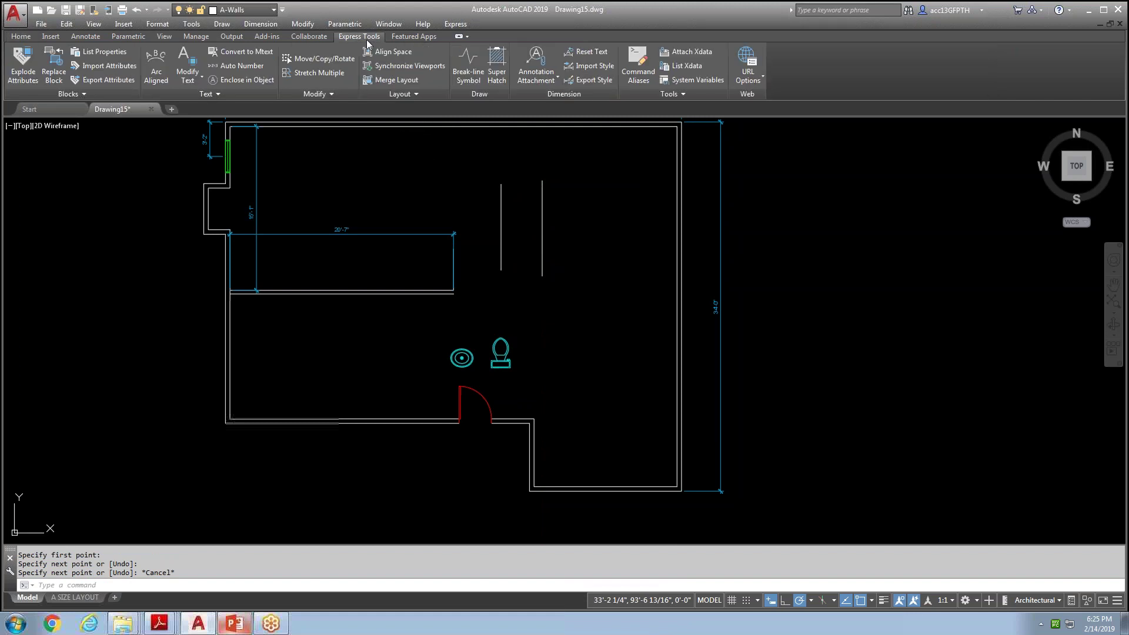
left_click(475, 62)
scroll(514, 191, "up", 2)
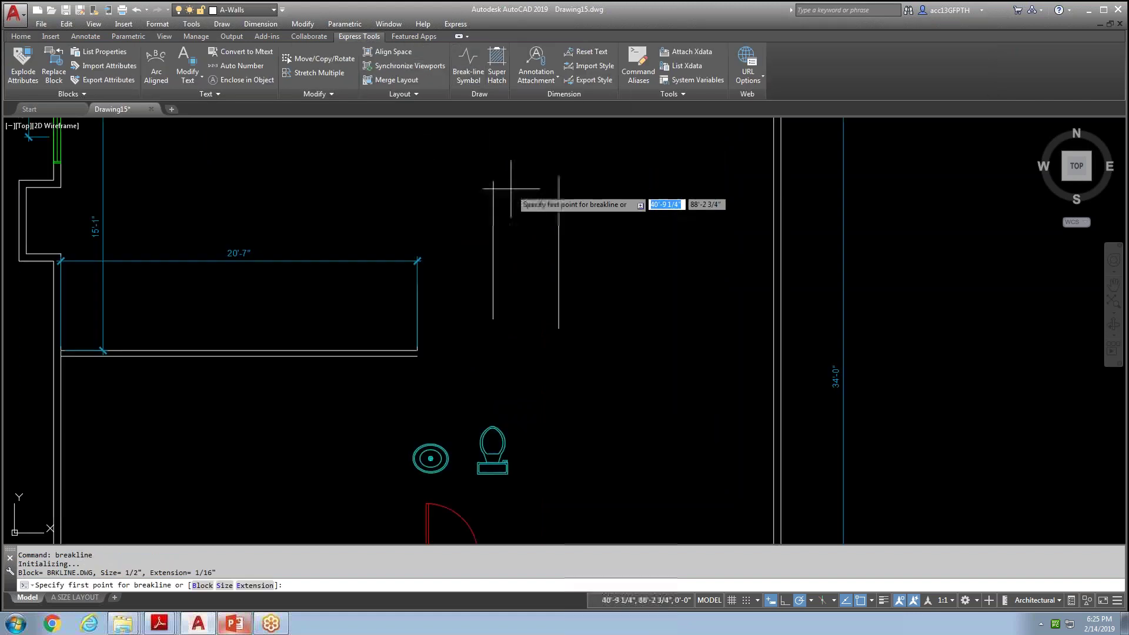
left_click(474, 257)
left_click(580, 184)
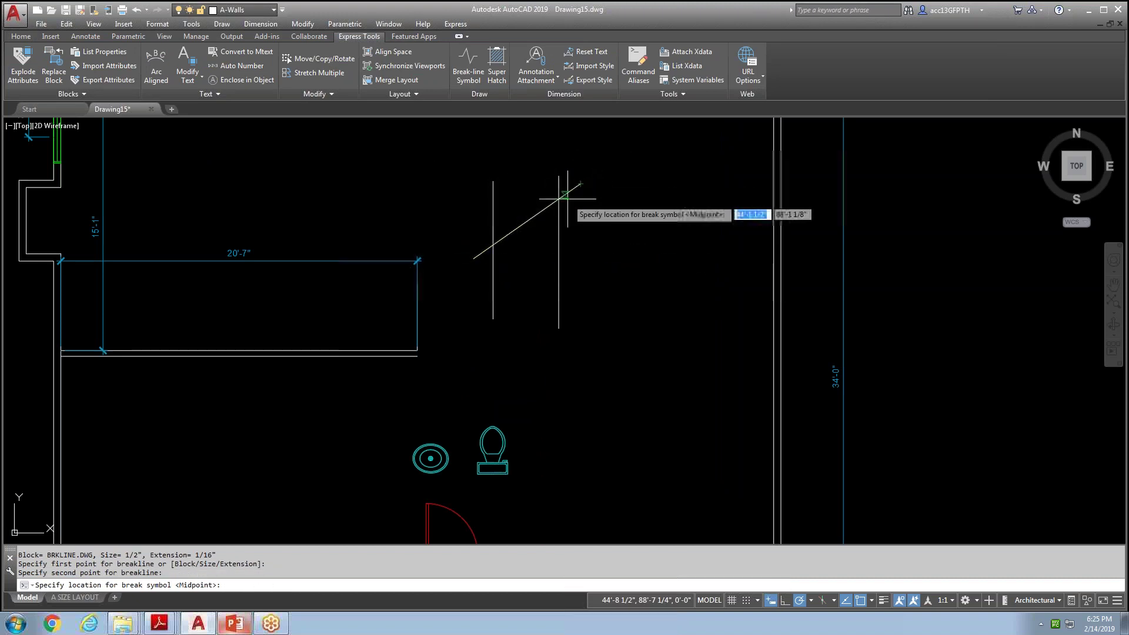
left_click(521, 225)
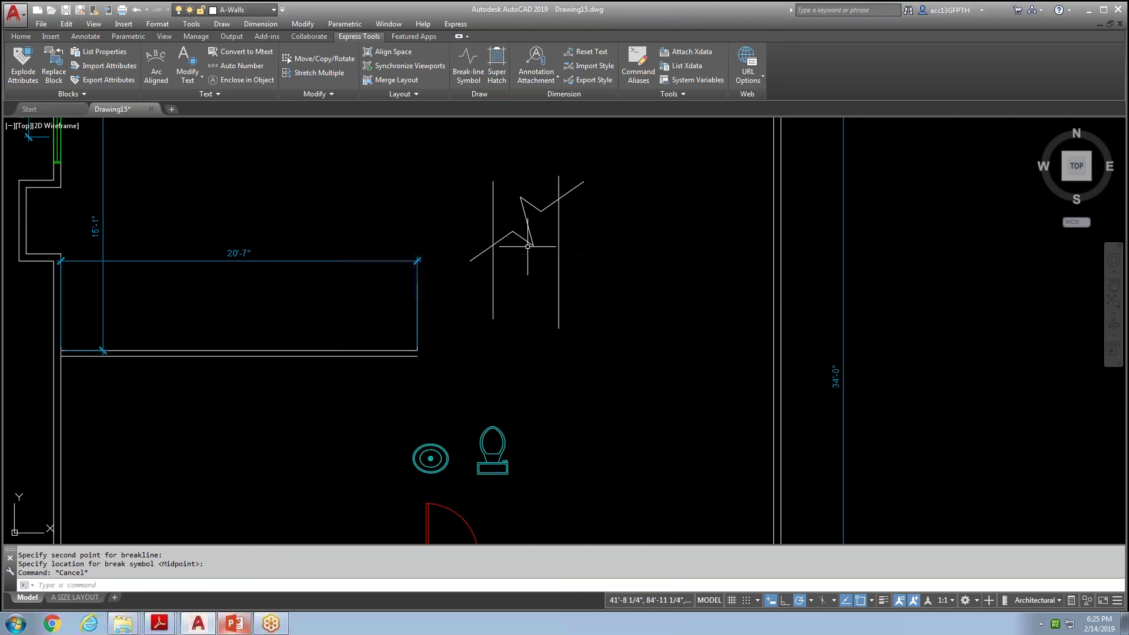
Reshape the break symbol's zigzag by moving its lowest point left, its right inner point down-left and its top point down.
left_click(533, 246)
left_click(533, 245)
left_click(521, 196)
left_click(541, 211)
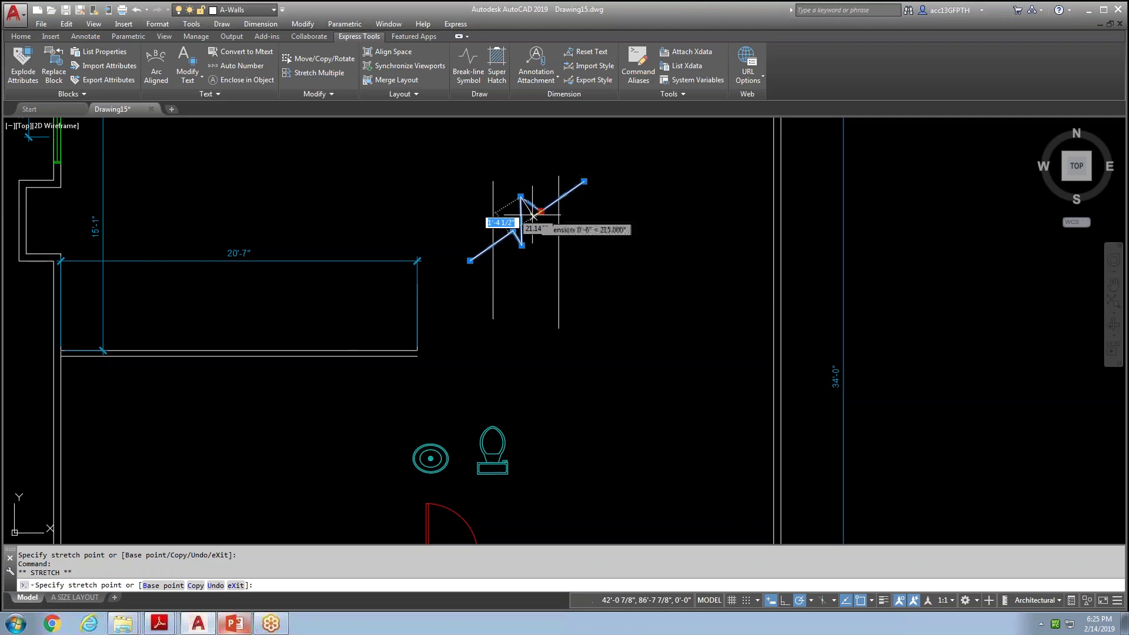
left_click(533, 219)
left_click(521, 196)
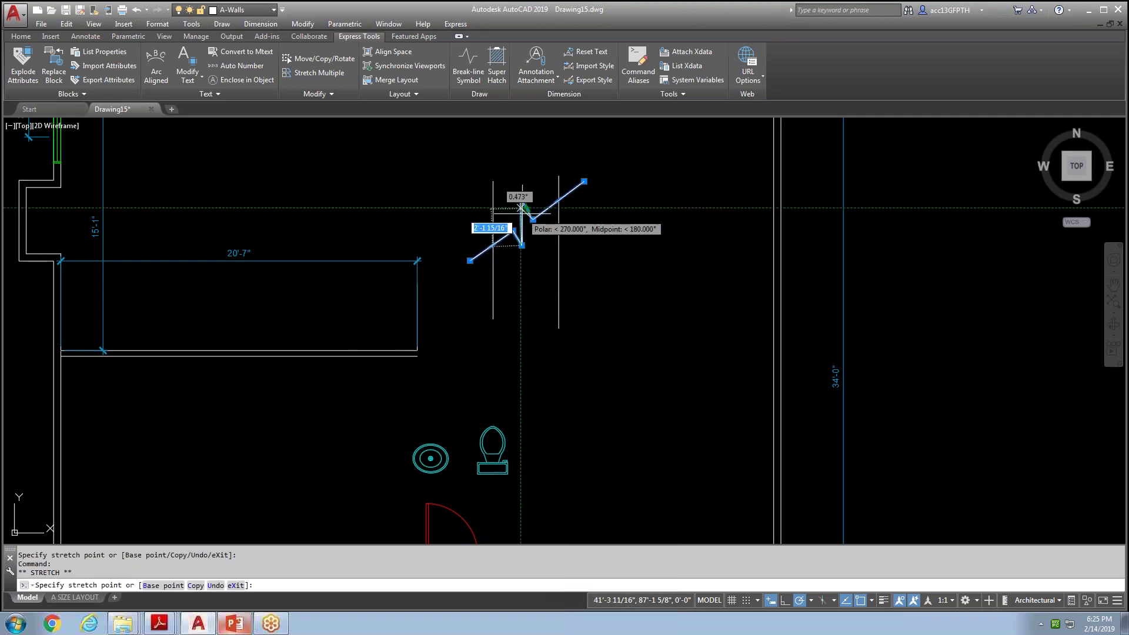
key("Escape")
key("Escape")
scroll(589, 269, "down", 2)
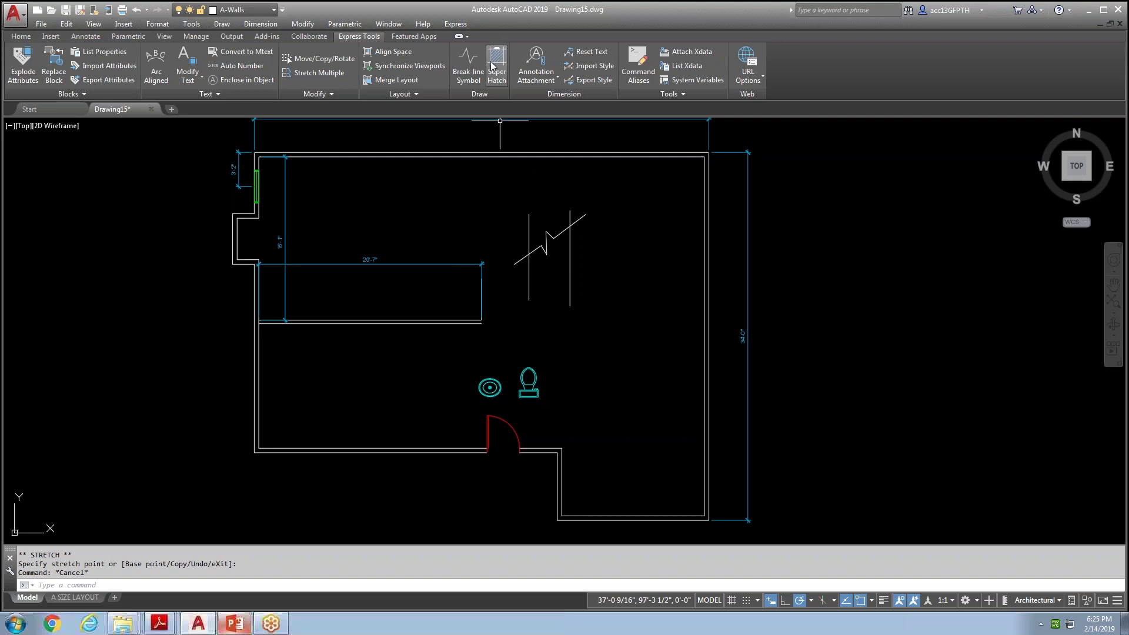
On the Casework layer, draw a horizontal rectangle about 9'-8" wide and 2'-6" deep just inside the plan's upper wall.
left_click(31, 37)
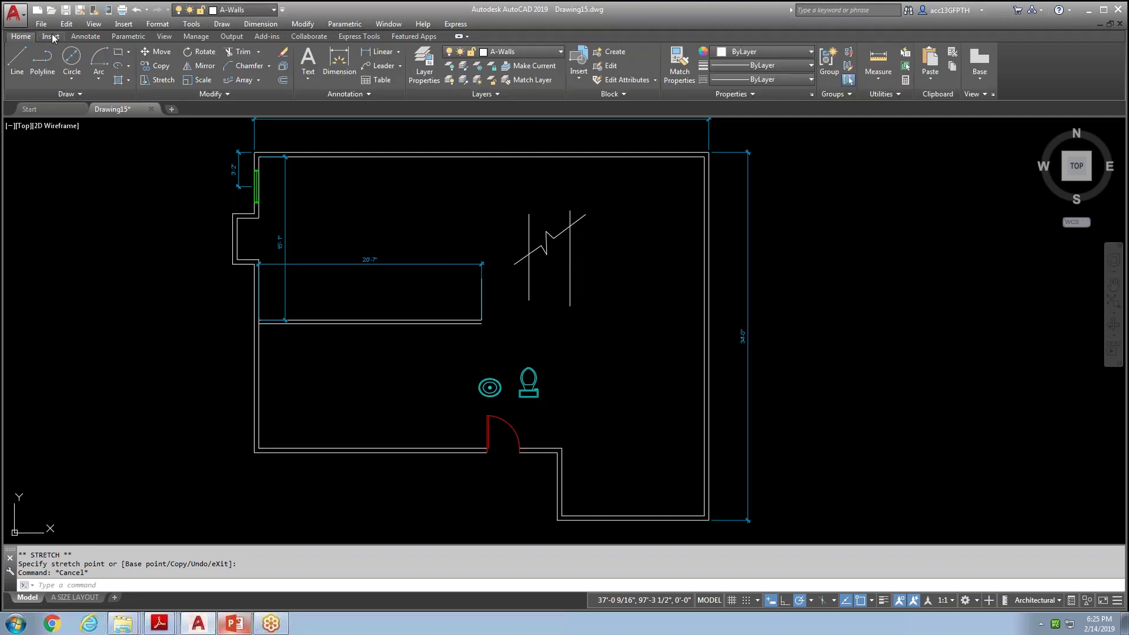
left_click(428, 72)
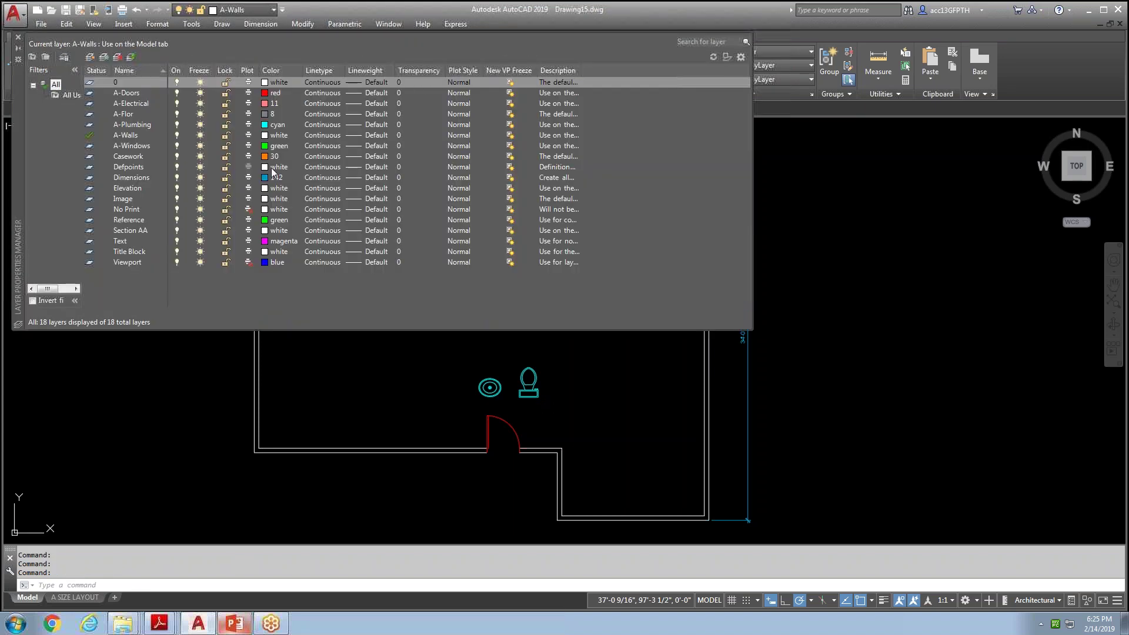
left_click(130, 160)
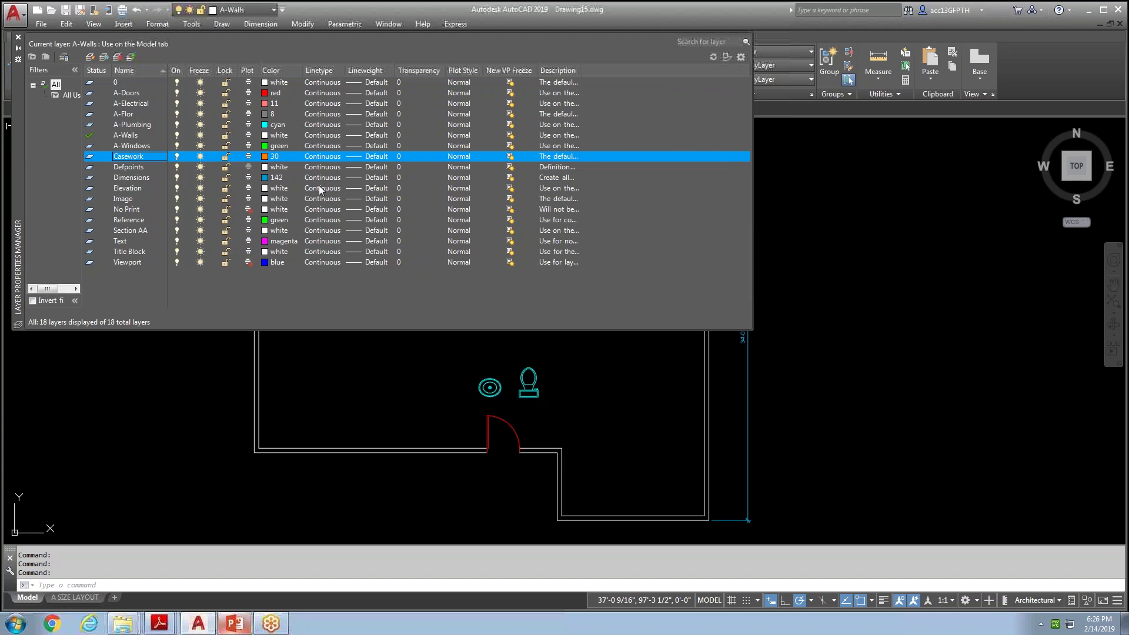
left_click(18, 37)
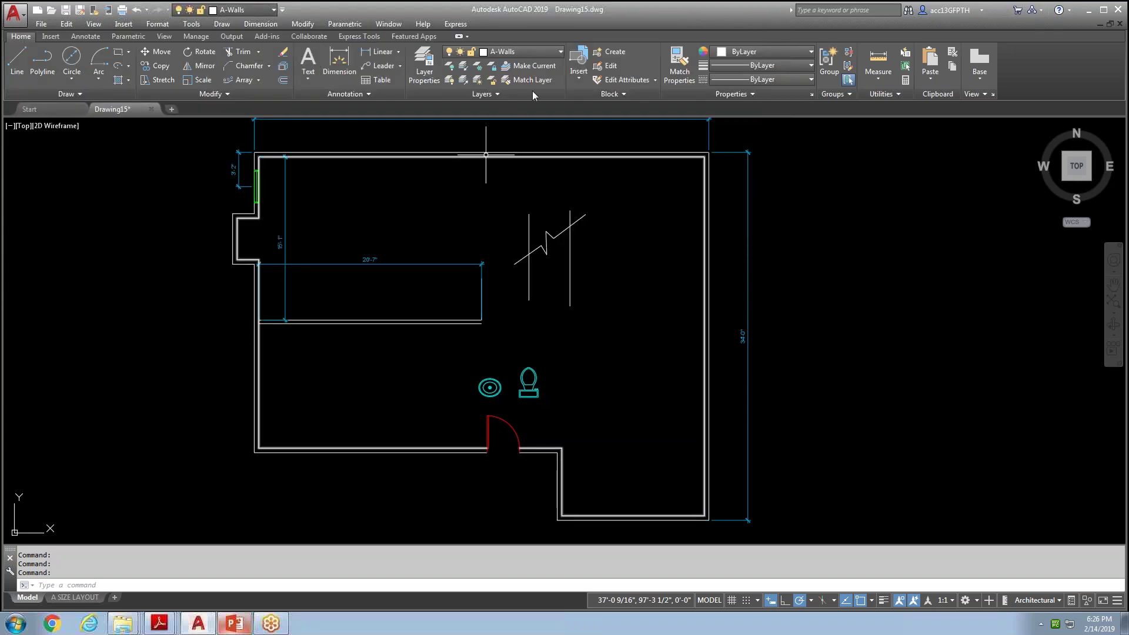
left_click(559, 51)
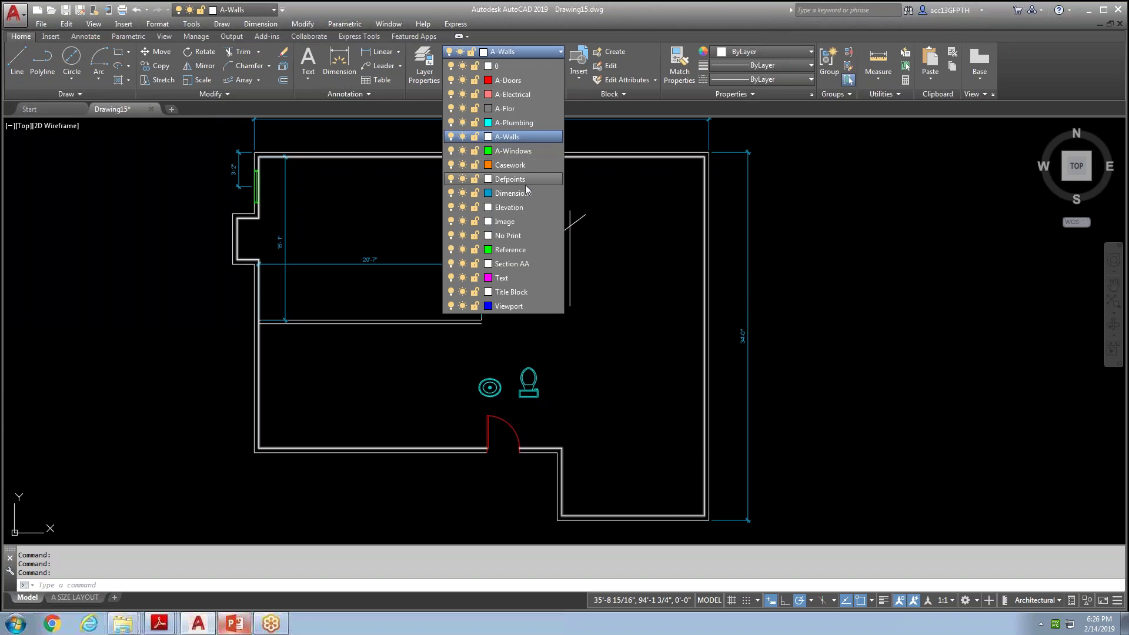
left_click(515, 165)
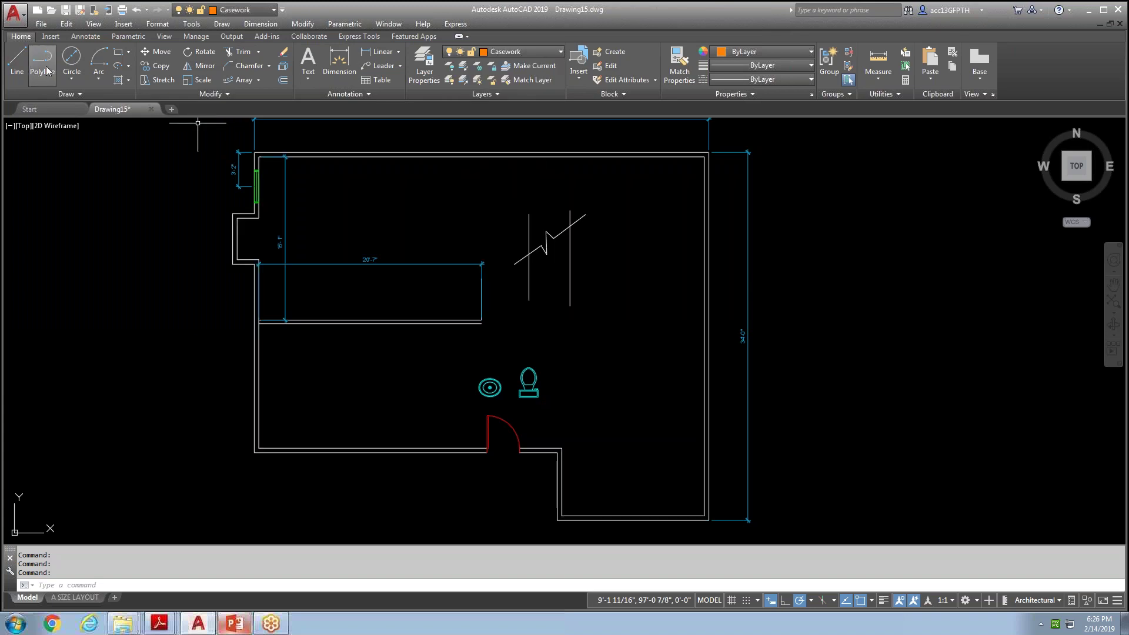
left_click(118, 52)
left_click(422, 169)
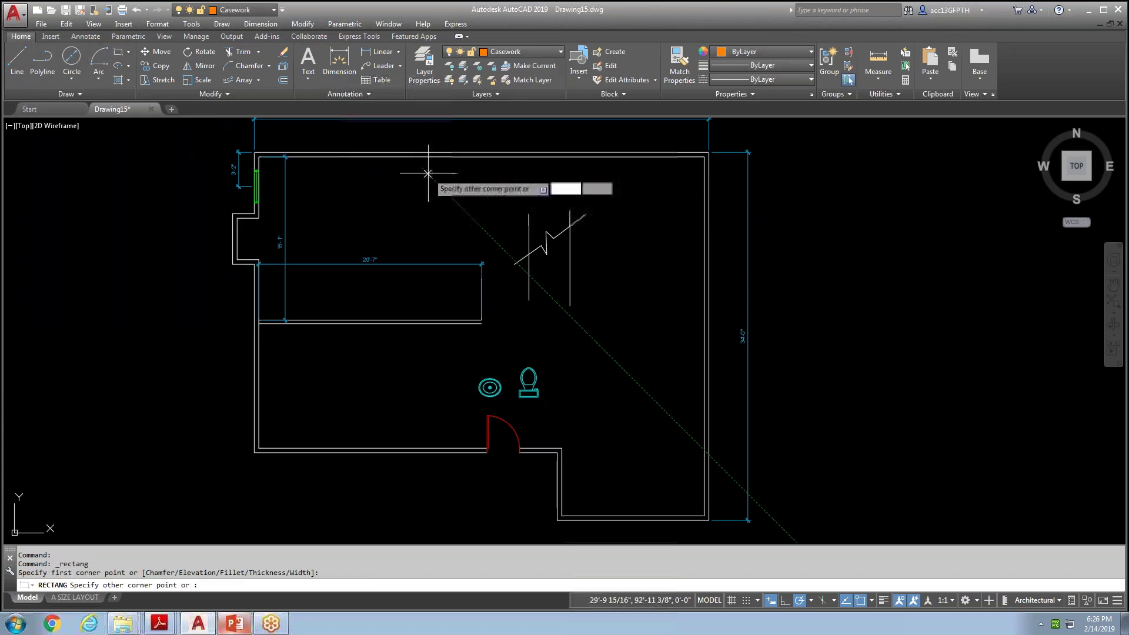
left_click(526, 195)
Draw a horizontal line across the casework rectangle between the midpoints of its two short sides.
scroll(537, 199, "up", 2)
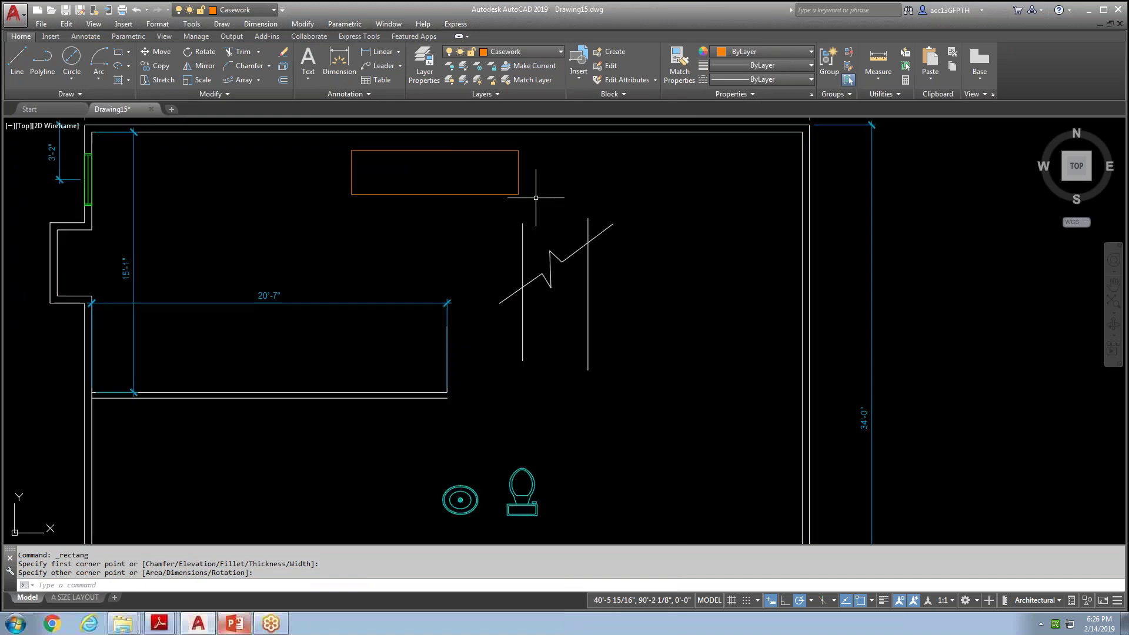
left_click(17, 59)
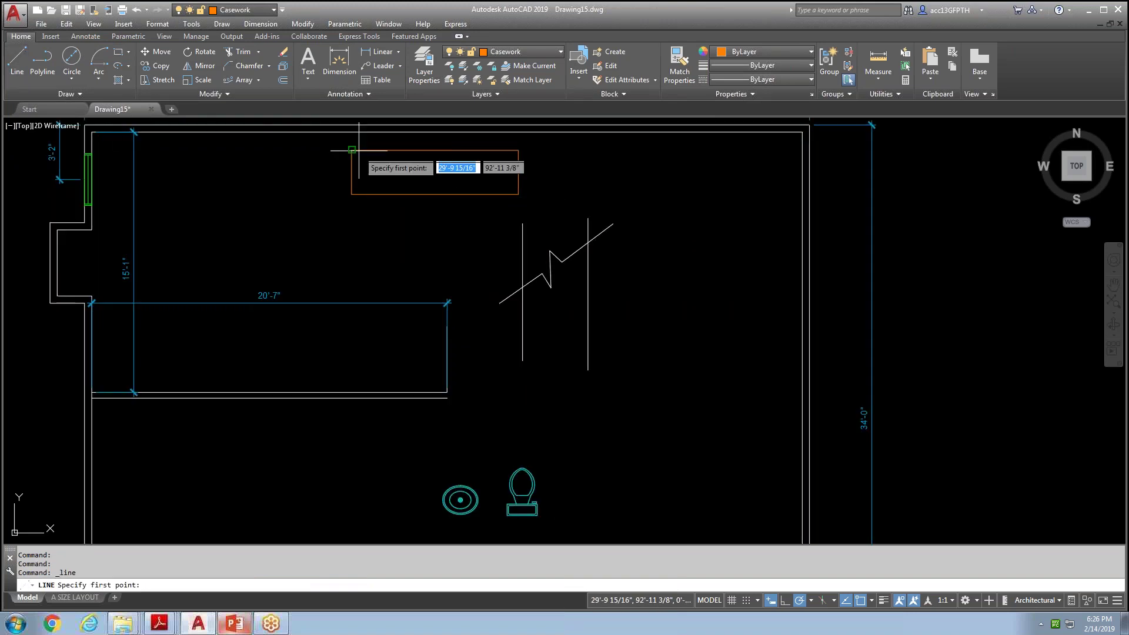
left_click(352, 172)
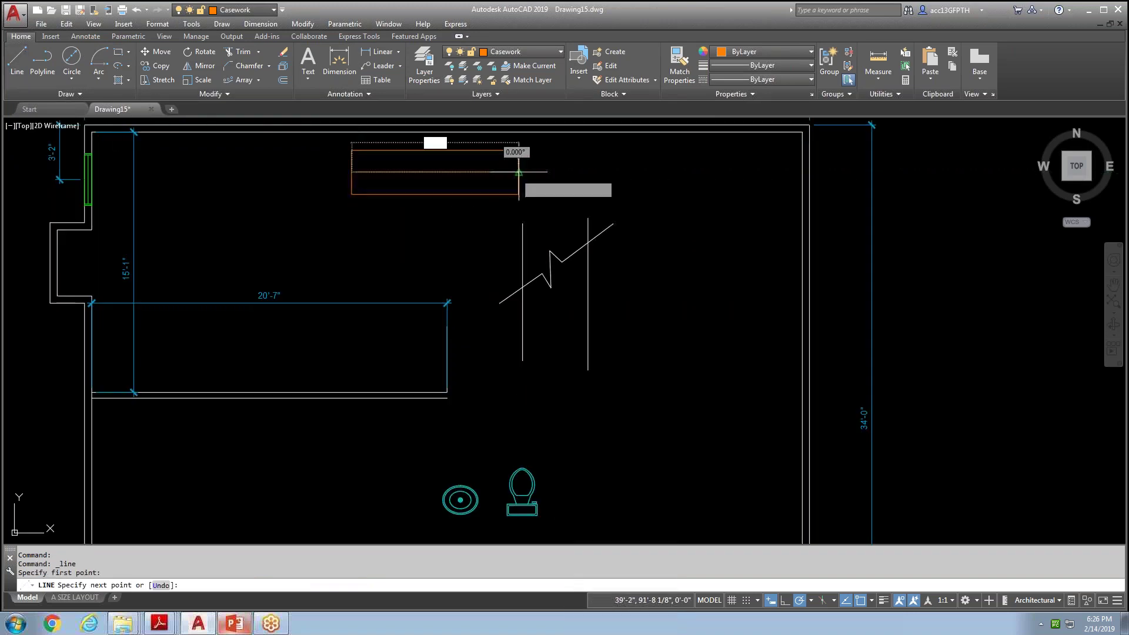
left_click(518, 172)
key("Escape")
Change the linetype of the casework rectangle's center line to DASHED in its properties.
left_click(503, 172)
right_click(503, 172)
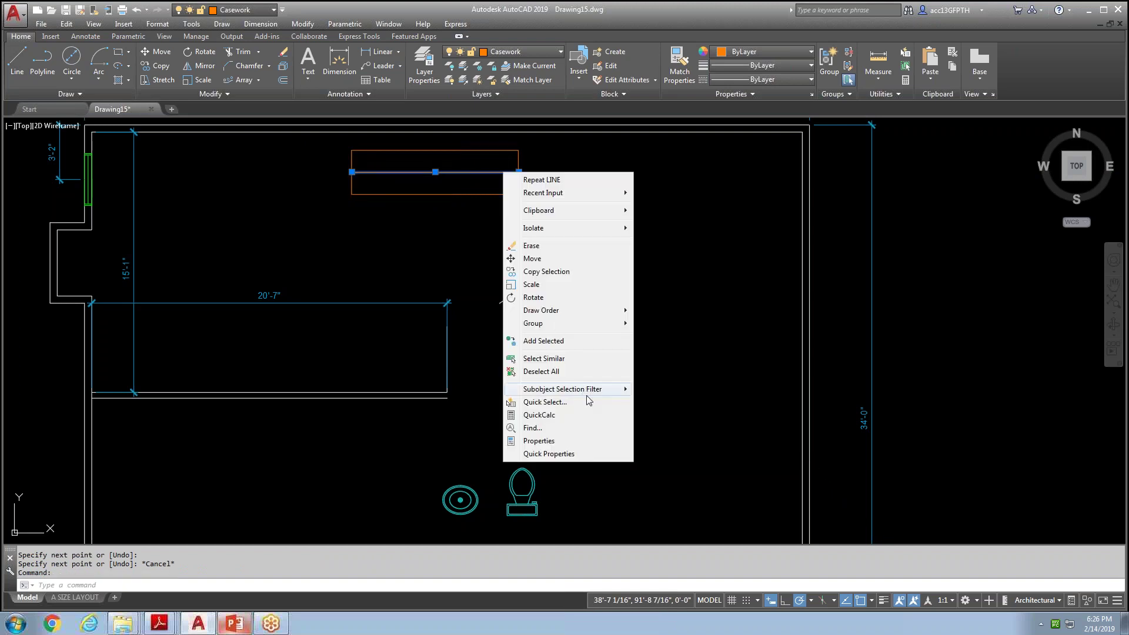
left_click(548, 439)
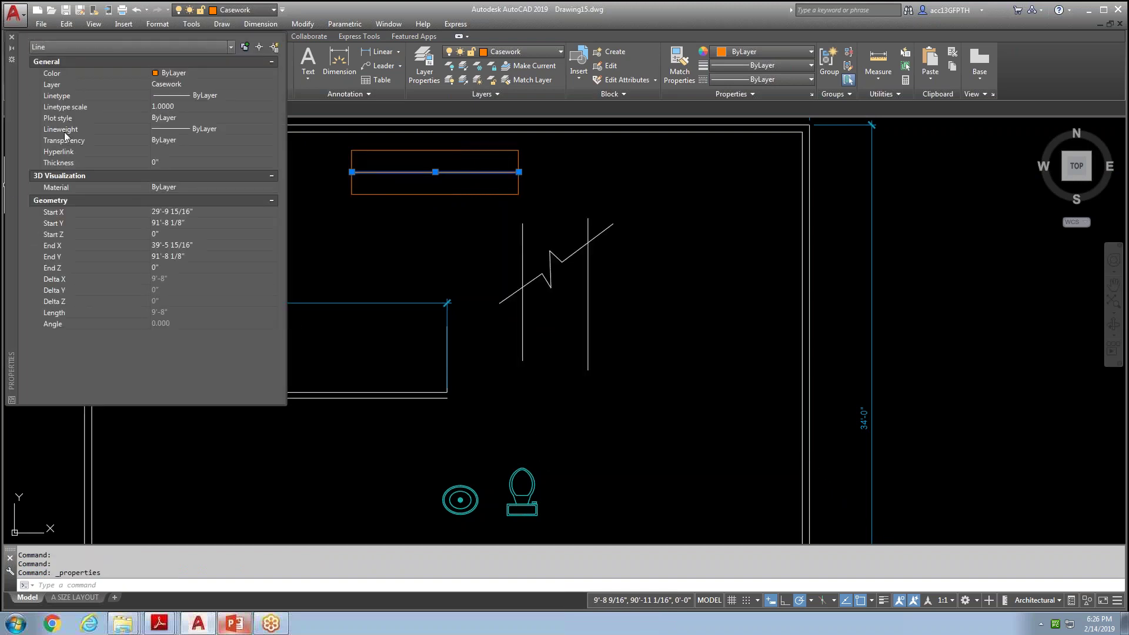
left_click(259, 94)
left_click(272, 97)
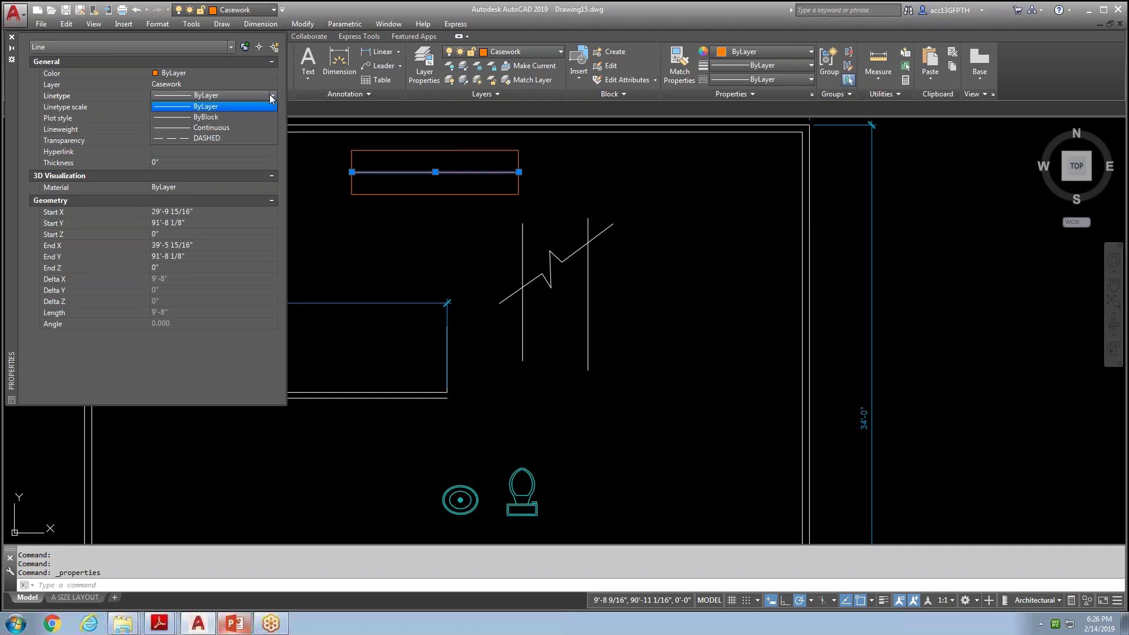
left_click(241, 136)
key("Escape")
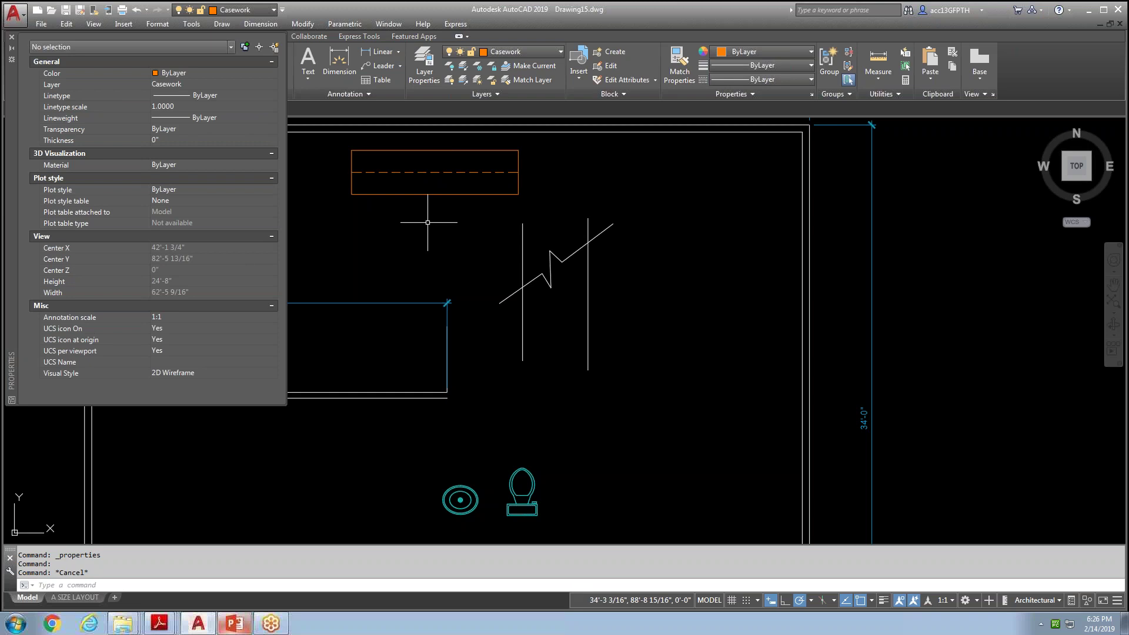
left_click(11, 37)
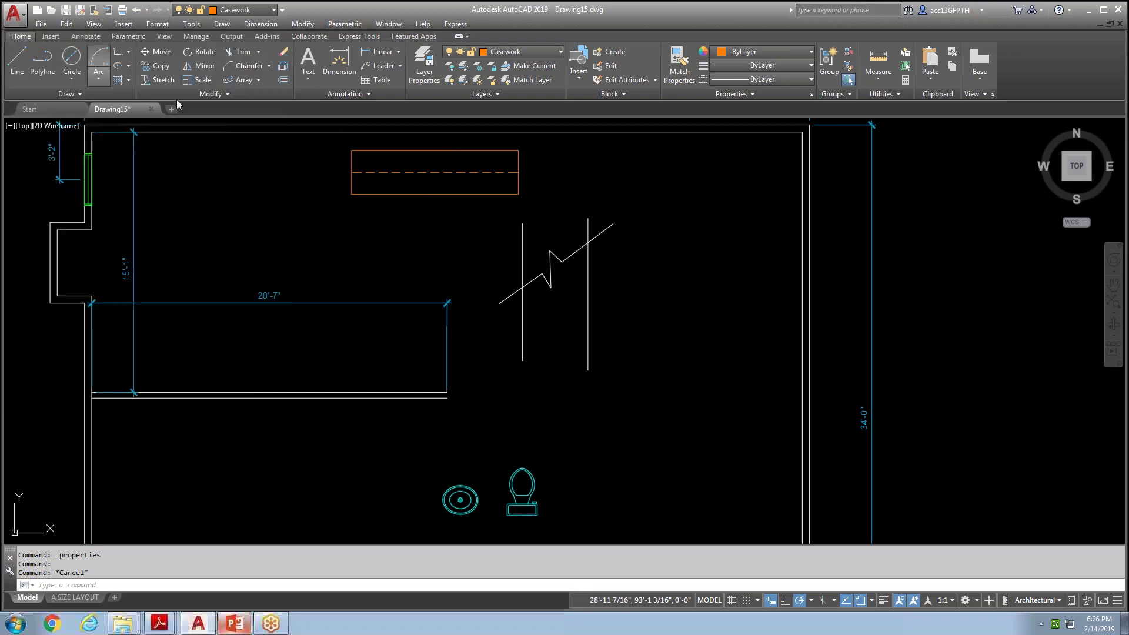
On the Text layer, add the multiline text label STUDY in the room below the interior wall.
scroll(367, 249, "down", 2)
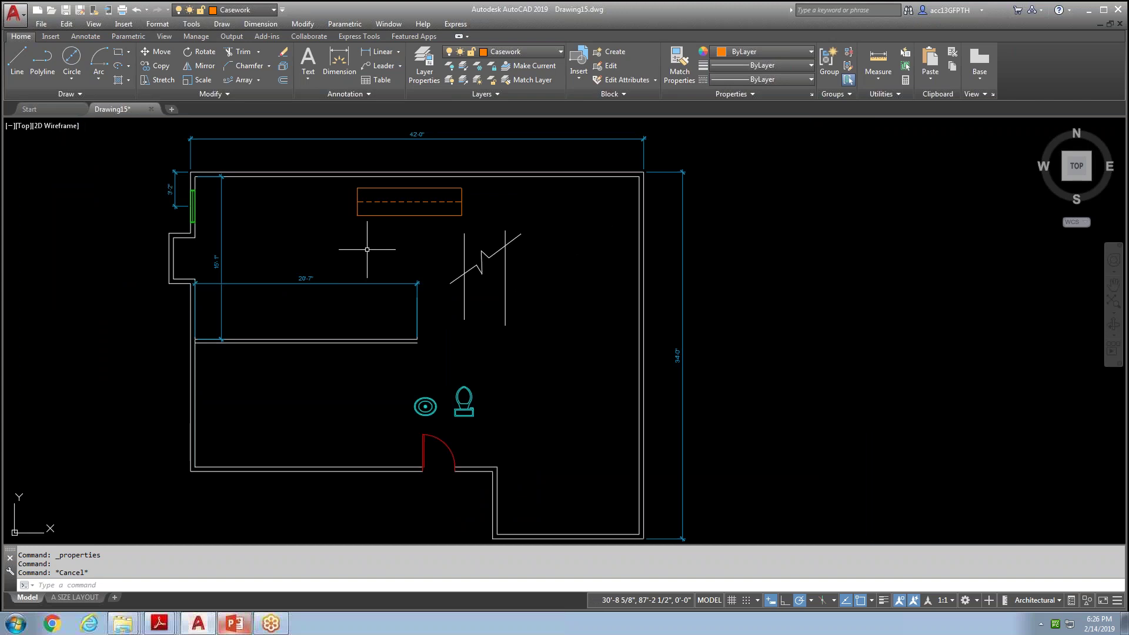
left_click(560, 52)
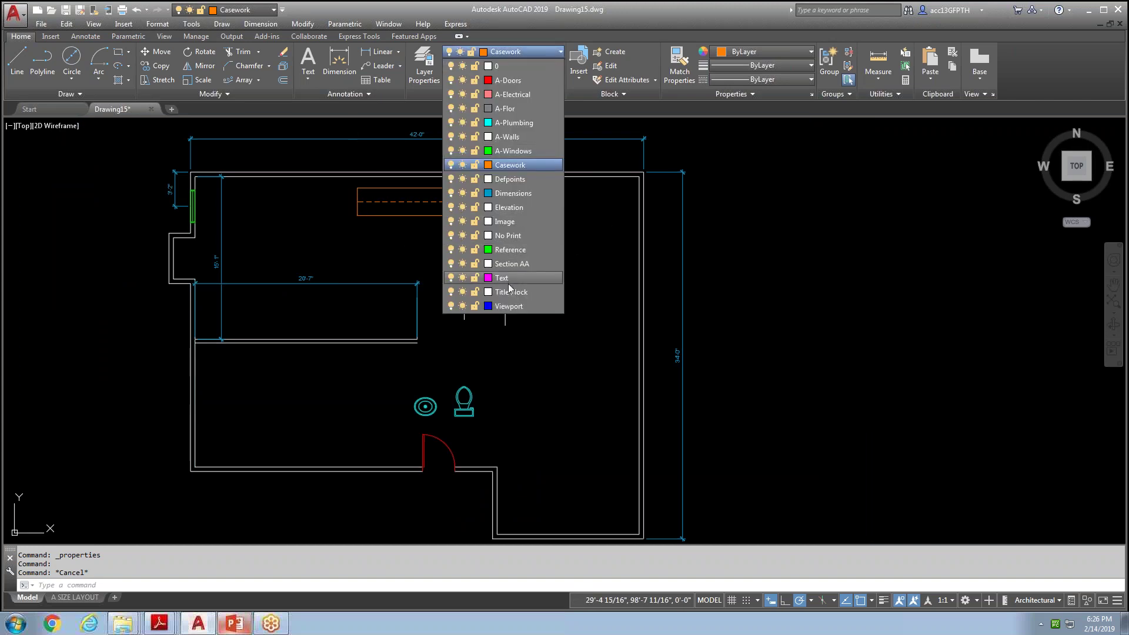
left_click(506, 277)
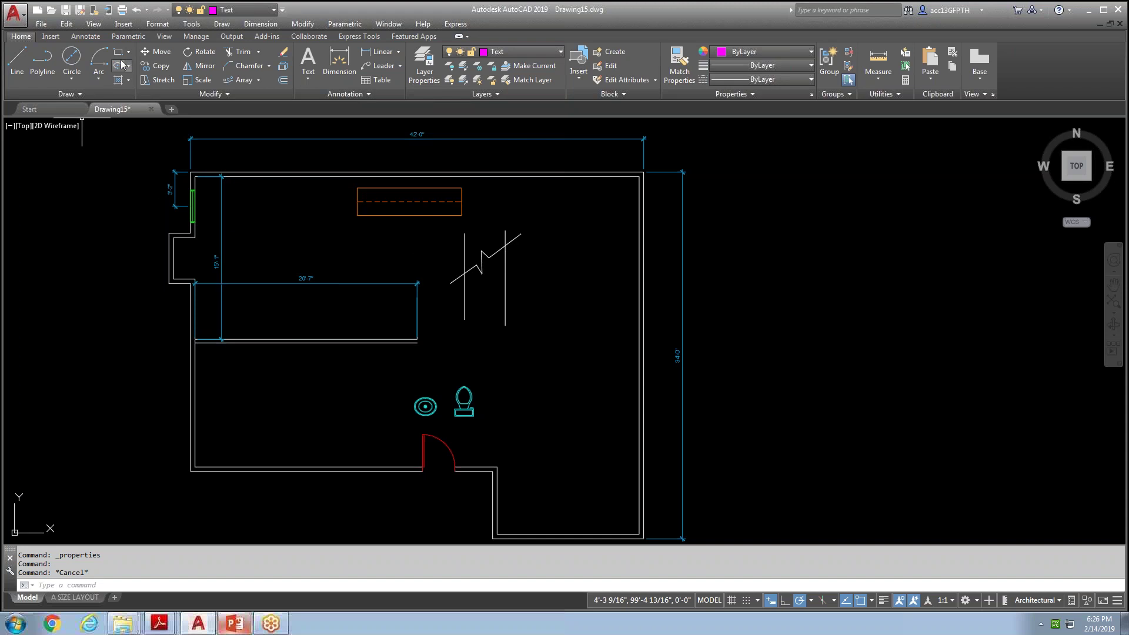
left_click(308, 75)
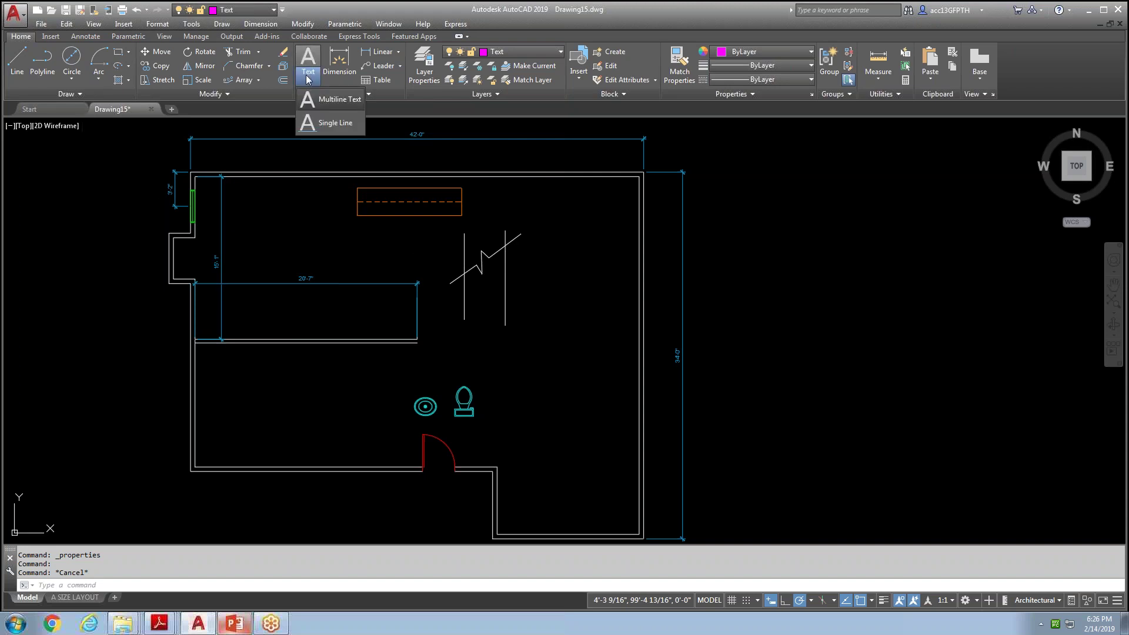
left_click(328, 104)
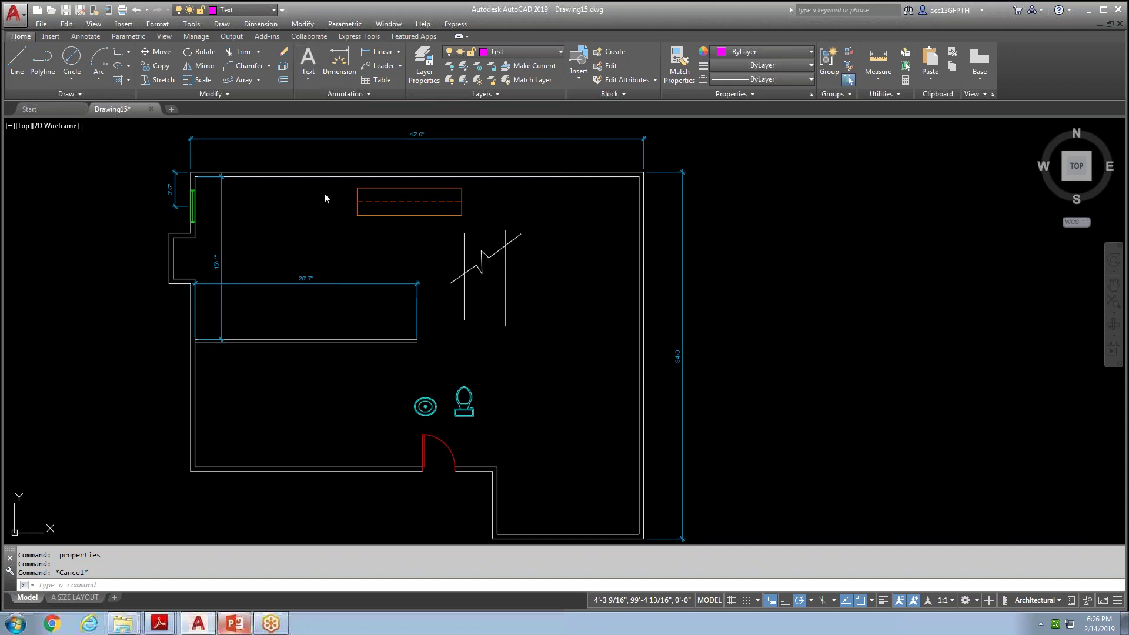
left_click(277, 379)
left_click(380, 429)
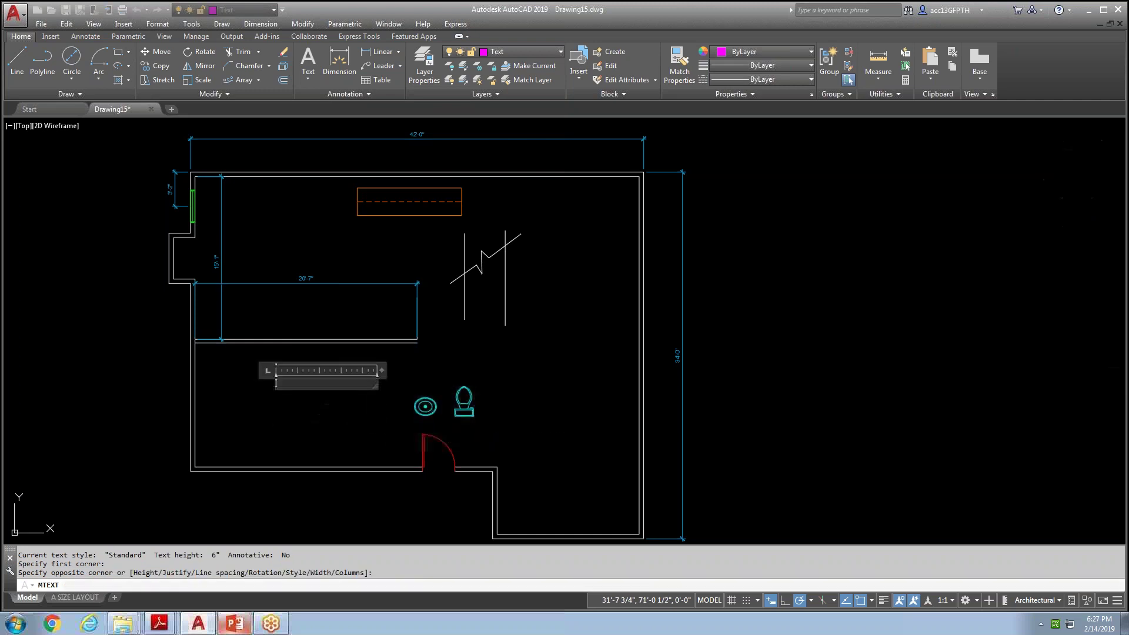
type("study")
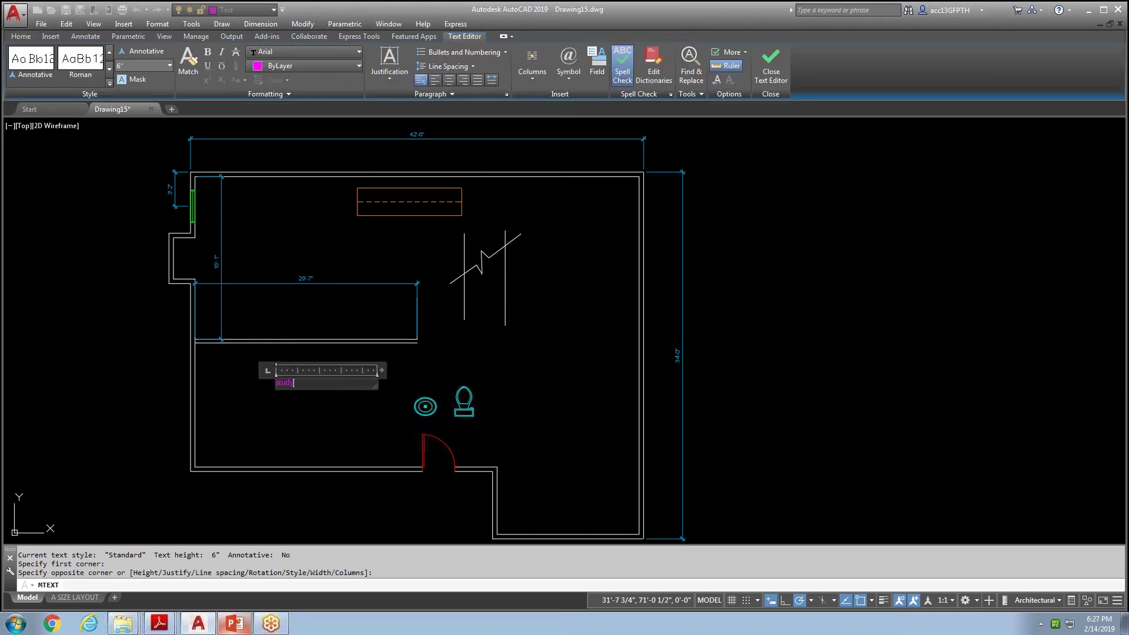
key("BackSpace")
key("BackSpace")
key("BackSpace")
key("BackSpace")
key("BackSpace")
type("STUDY")
left_click(377, 427)
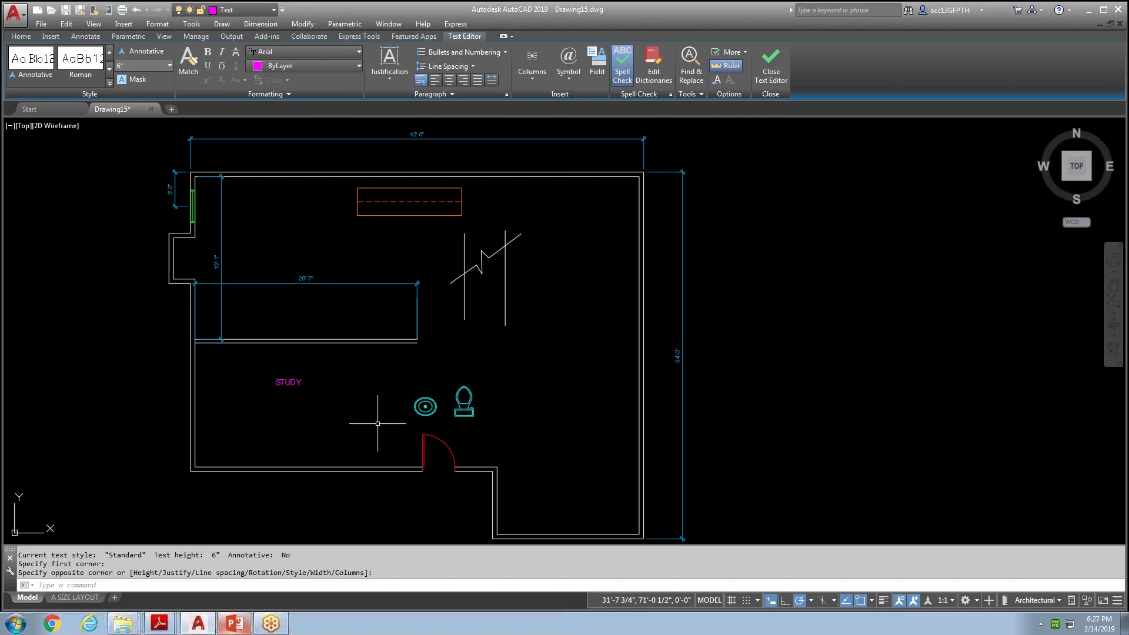
Add the multiline text label FAMILY ROOM in the room above the interior wall, to the lower left of the casework.
right_click(291, 190)
left_click(324, 208)
left_click(266, 232)
left_click(363, 258)
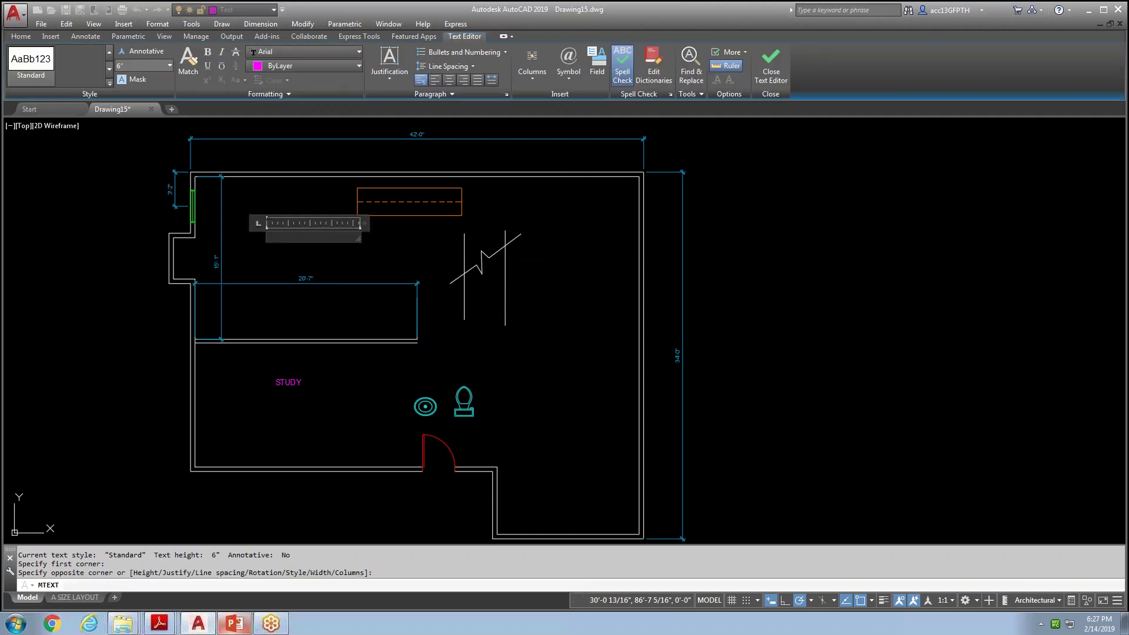
type("FAMILY")
type("IL")
type(" ROOM")
left_click(359, 256)
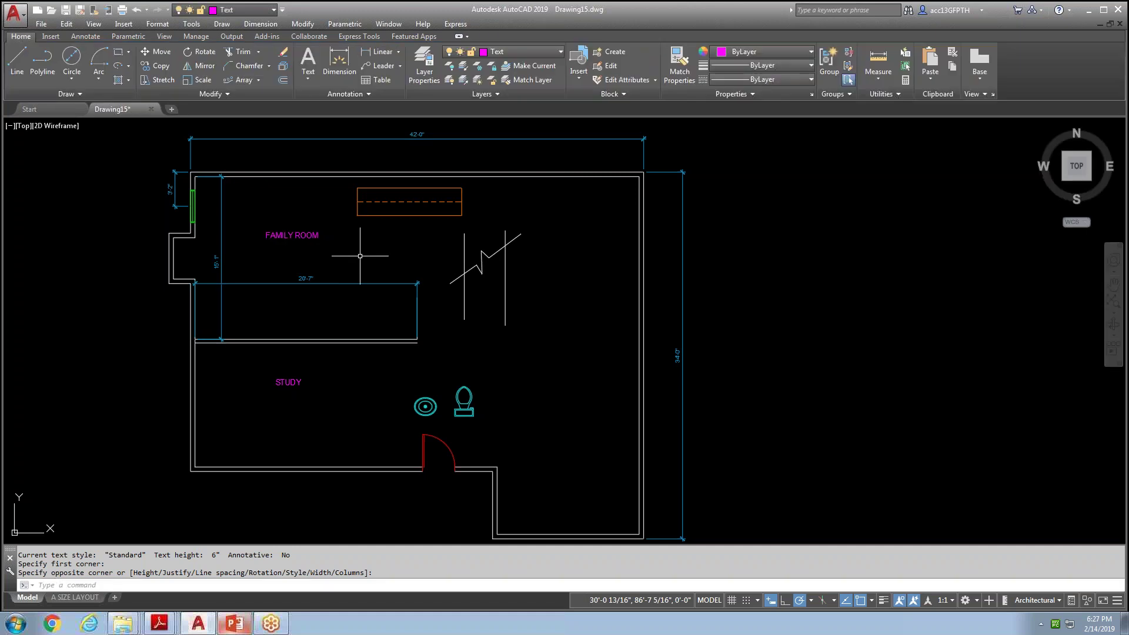